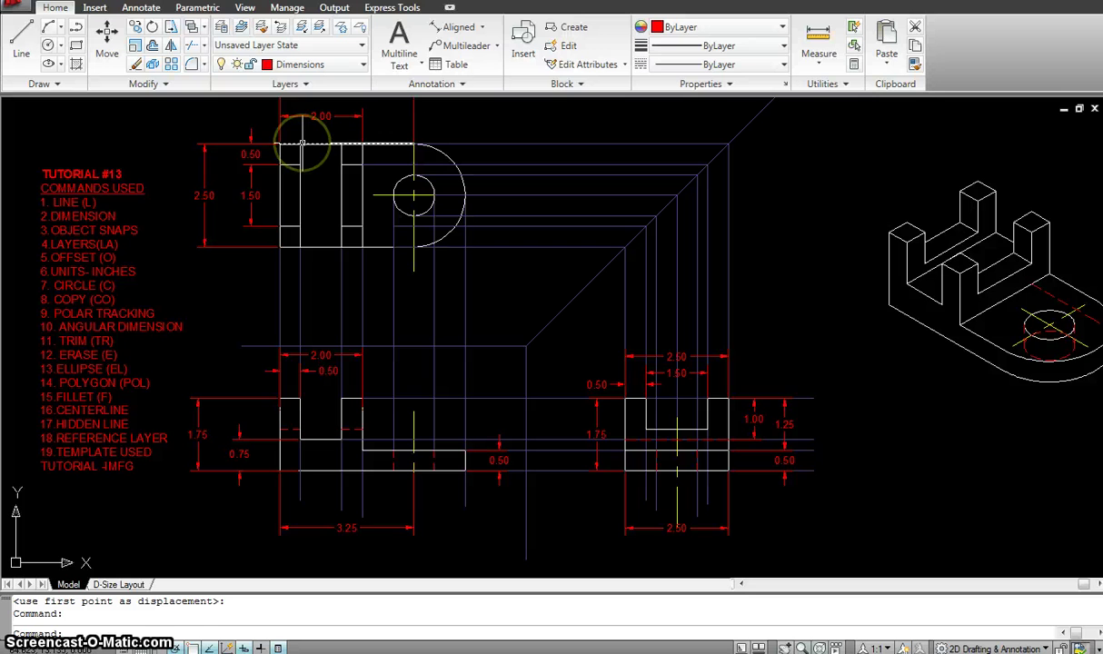
mouse_move(303, 143)
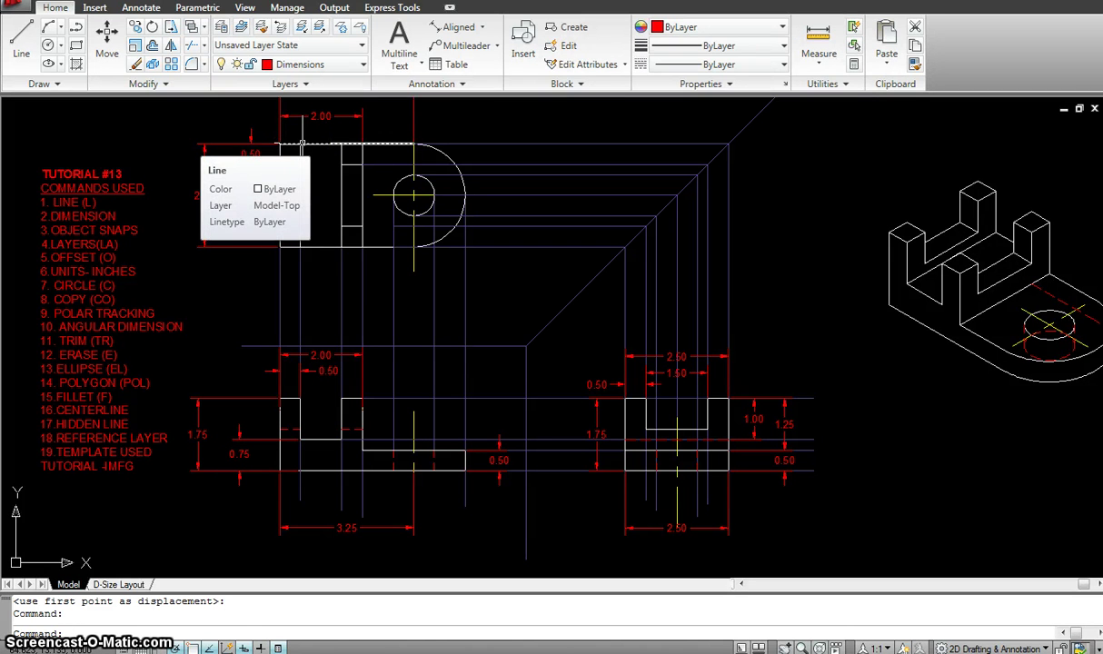
click(273, 132)
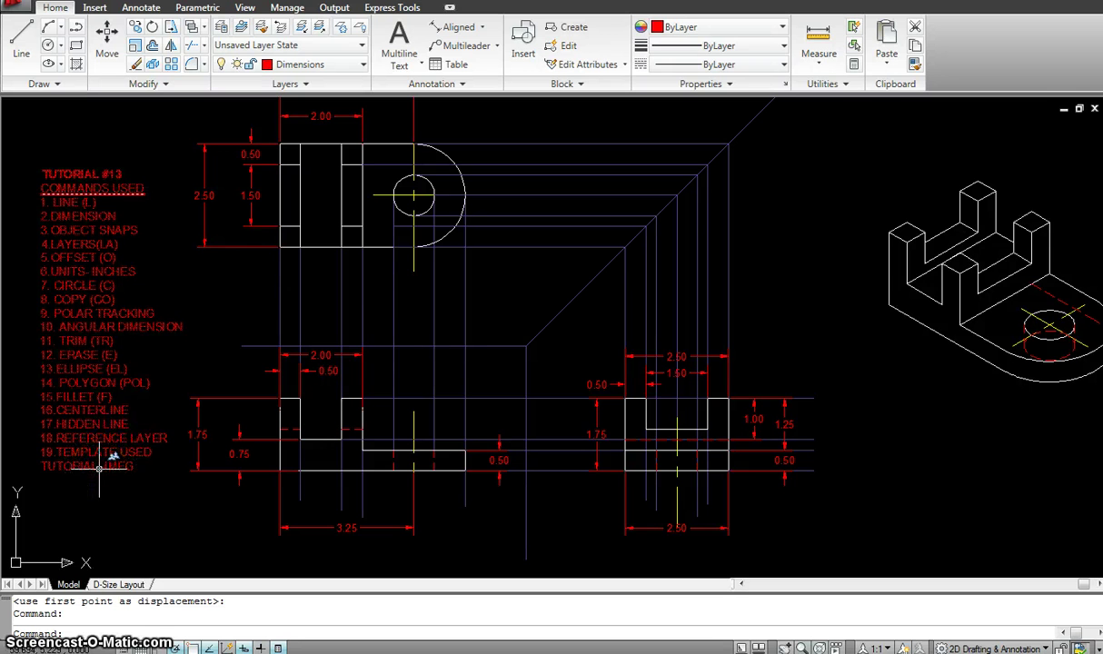
click(90, 499)
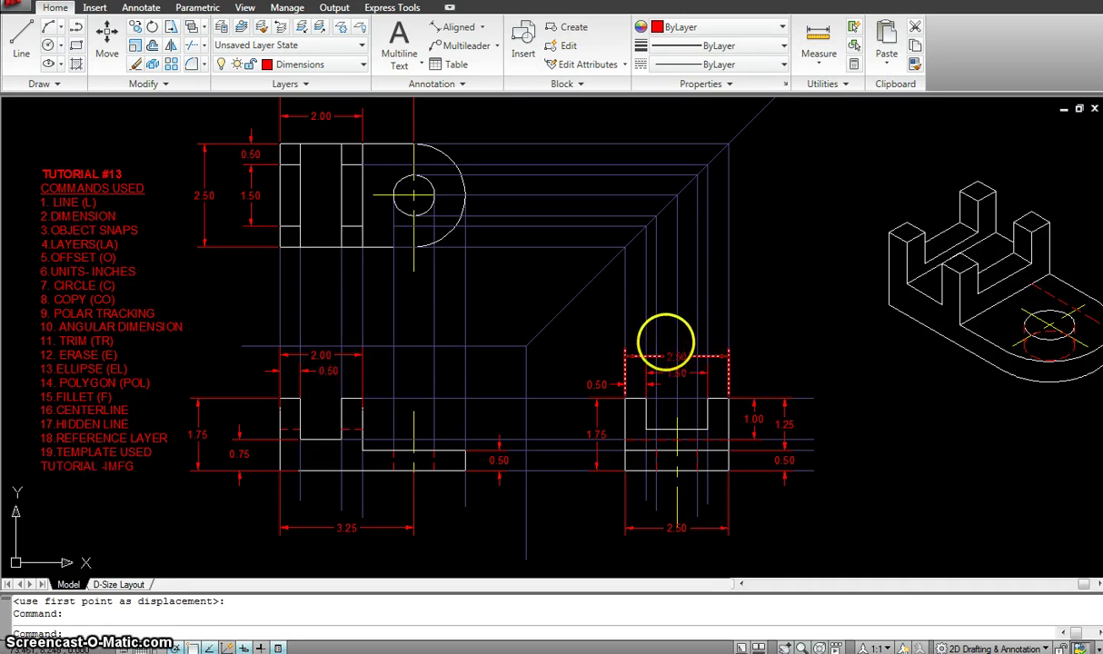
middle_drag(620, 315, 611, 323)
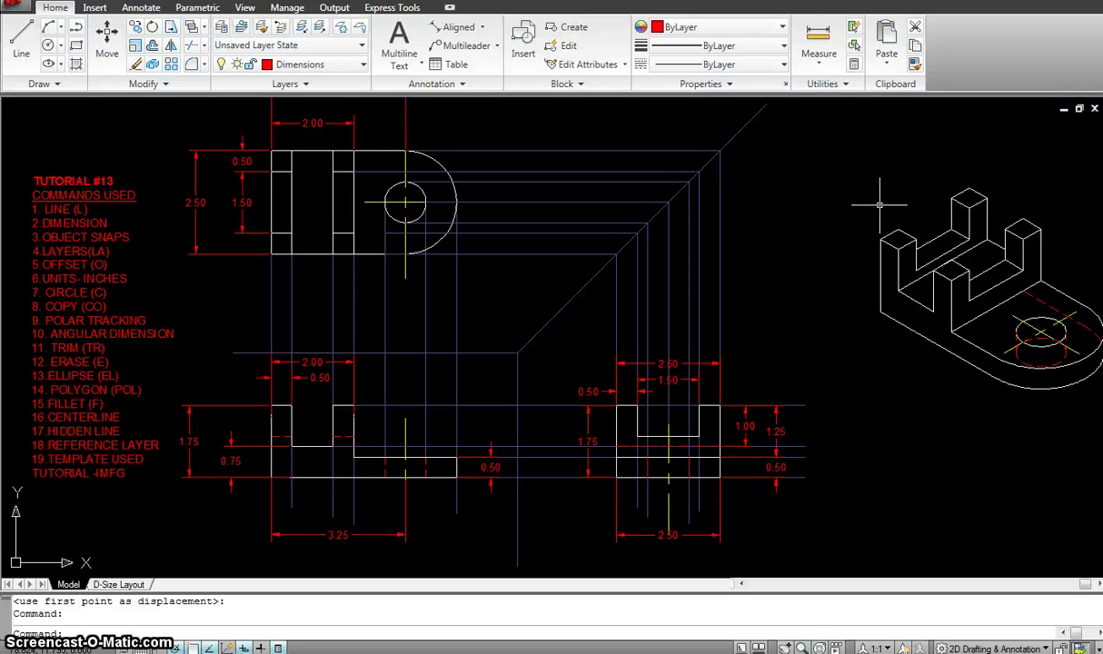
scroll(659, 195, down, 2)
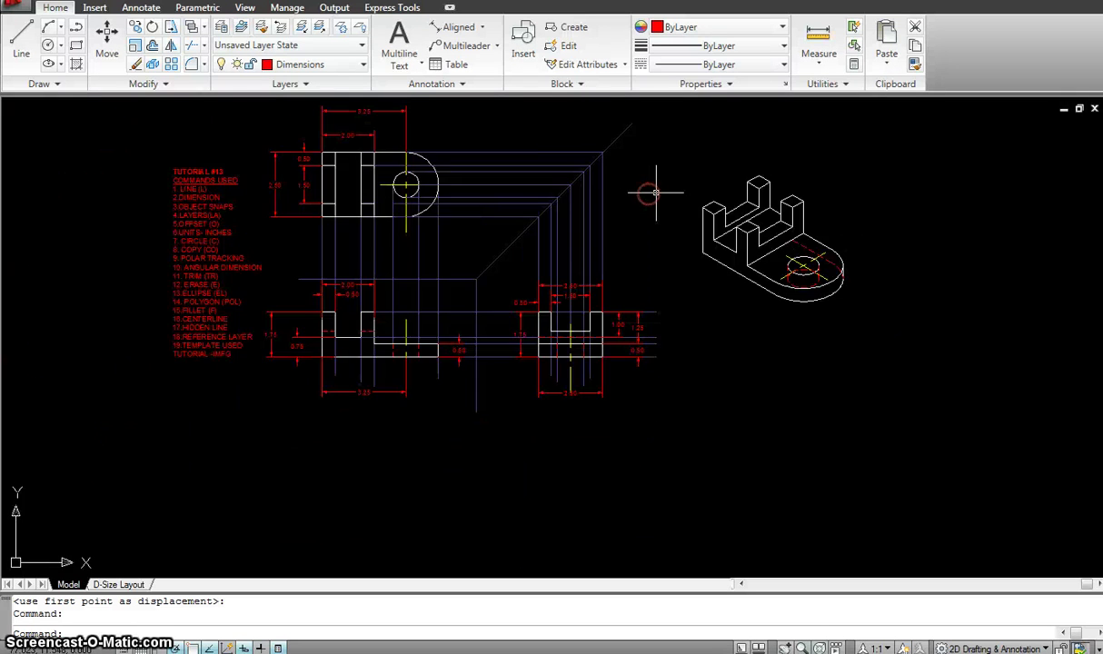
middle_drag(655, 192, 502, 215)
text(m)
key(Return)
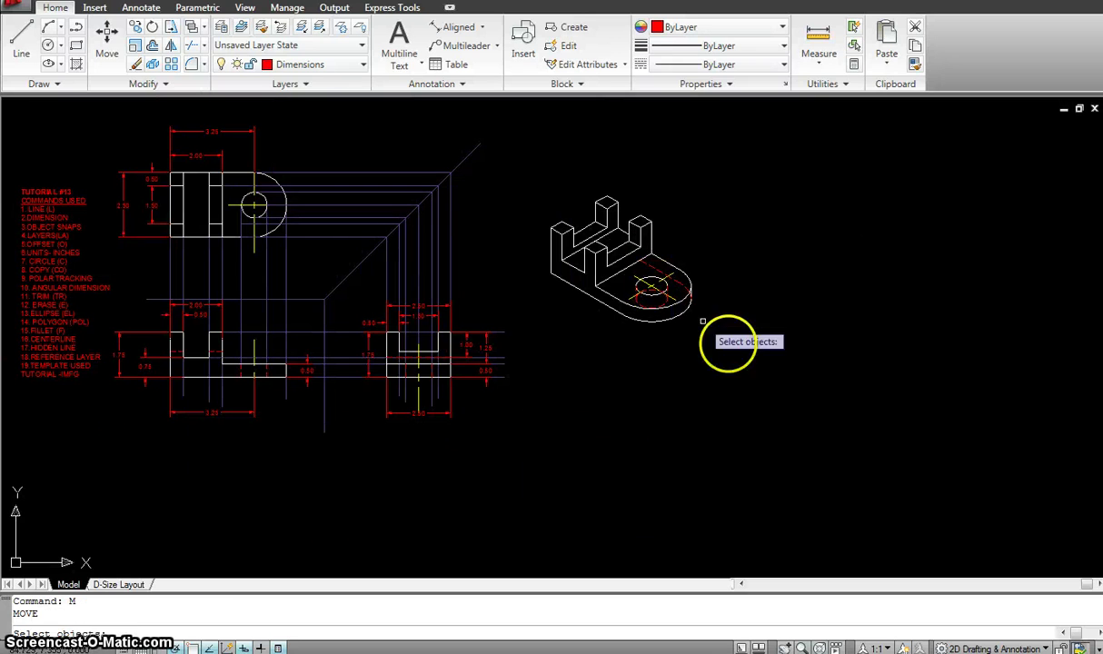
click(738, 355)
click(500, 166)
key(Escape)
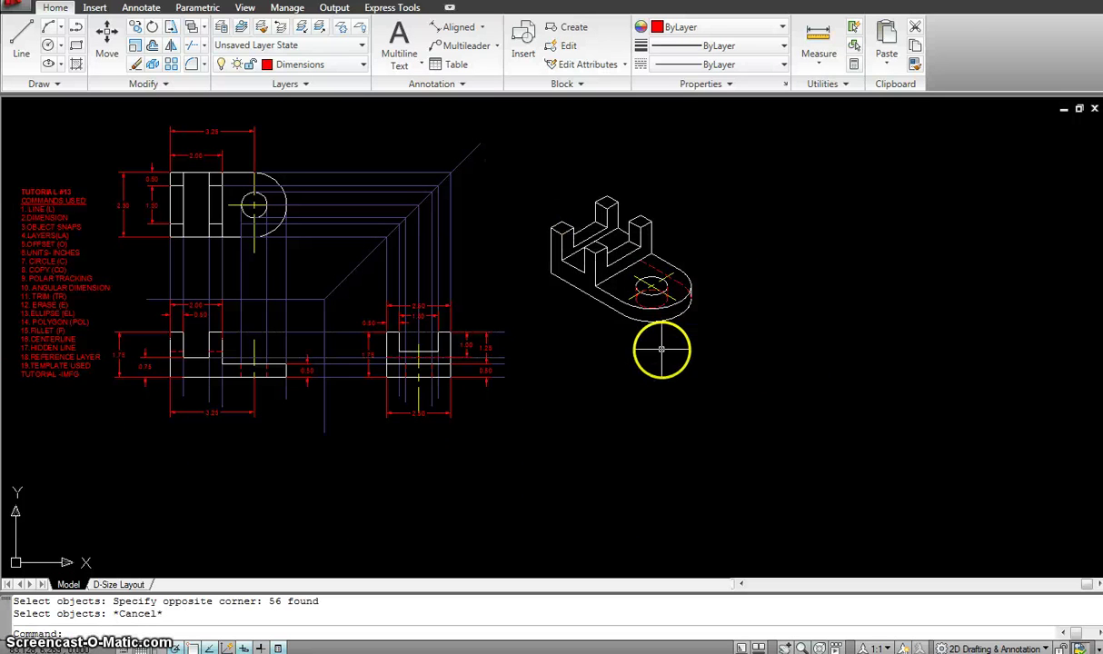
Move the whole isometric view of the bracket to the empty area below the front view.
key(Return)
click(724, 359)
click(540, 153)
key(Return)
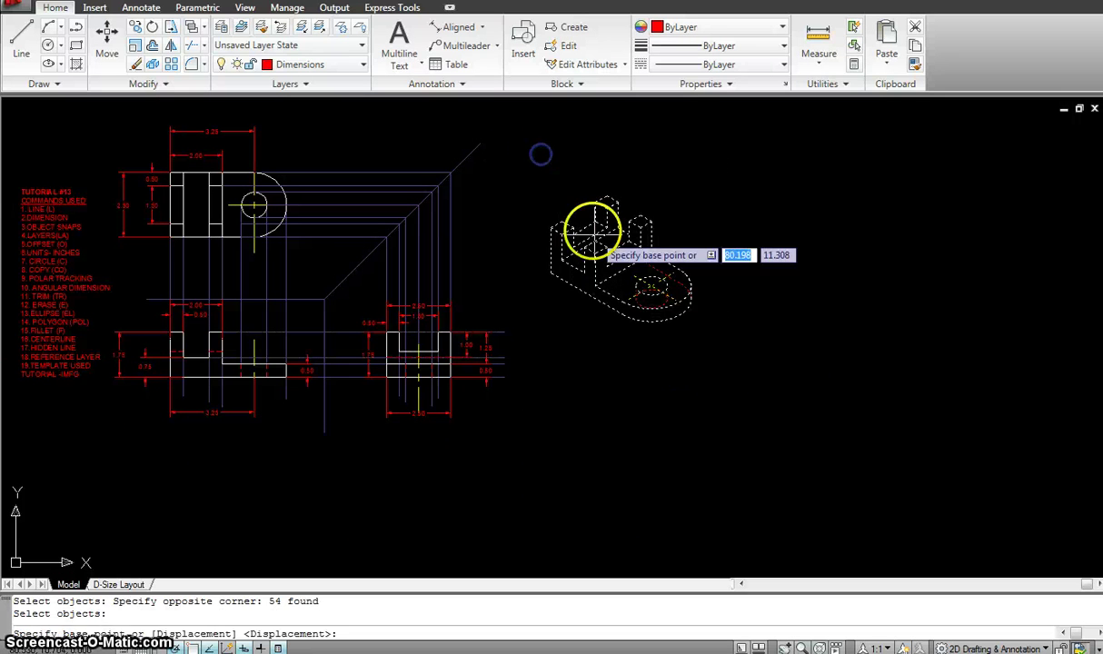
click(590, 229)
middle_drag(607, 249, 679, 234)
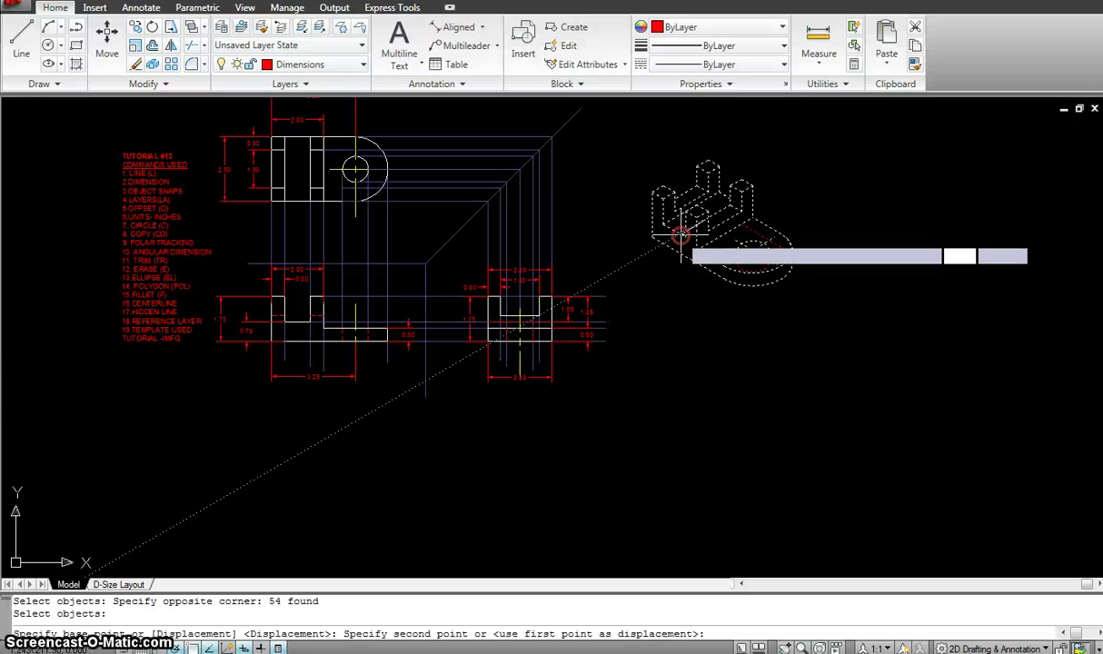
click(316, 445)
key(Escape)
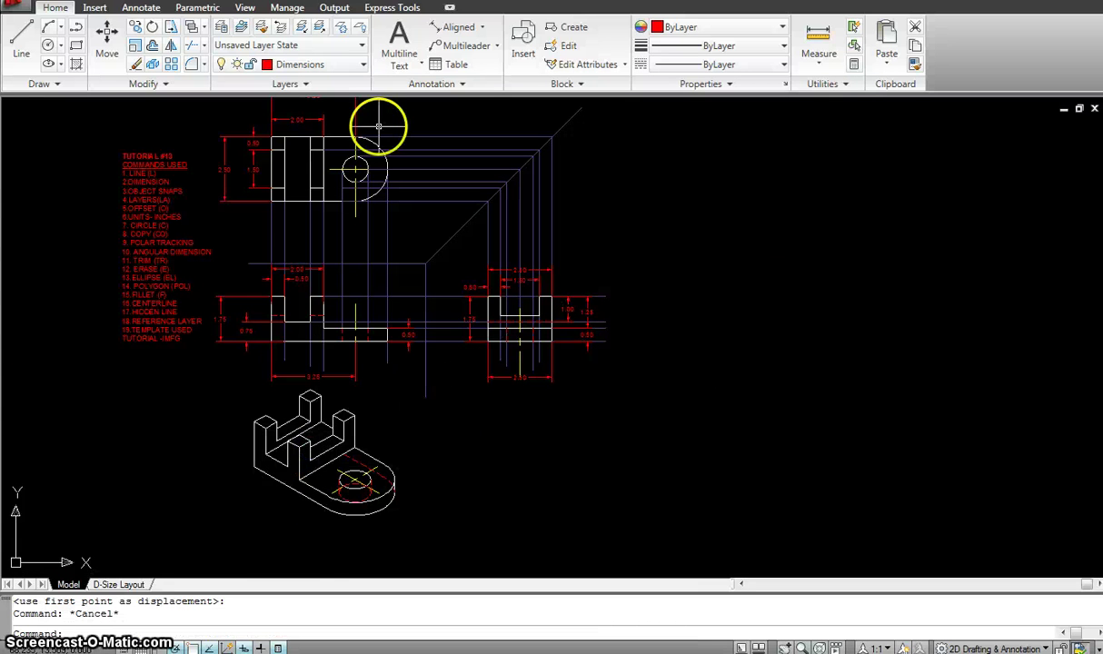
Freeze the Reference layer to hide the projection lines between the views.
scroll(363, 136, up, 2)
mouse_move(353, 148)
middle_down()
mouse_move(433, 226)
mouse_move(453, 229)
mouse_move(433, 197)
middle_up()
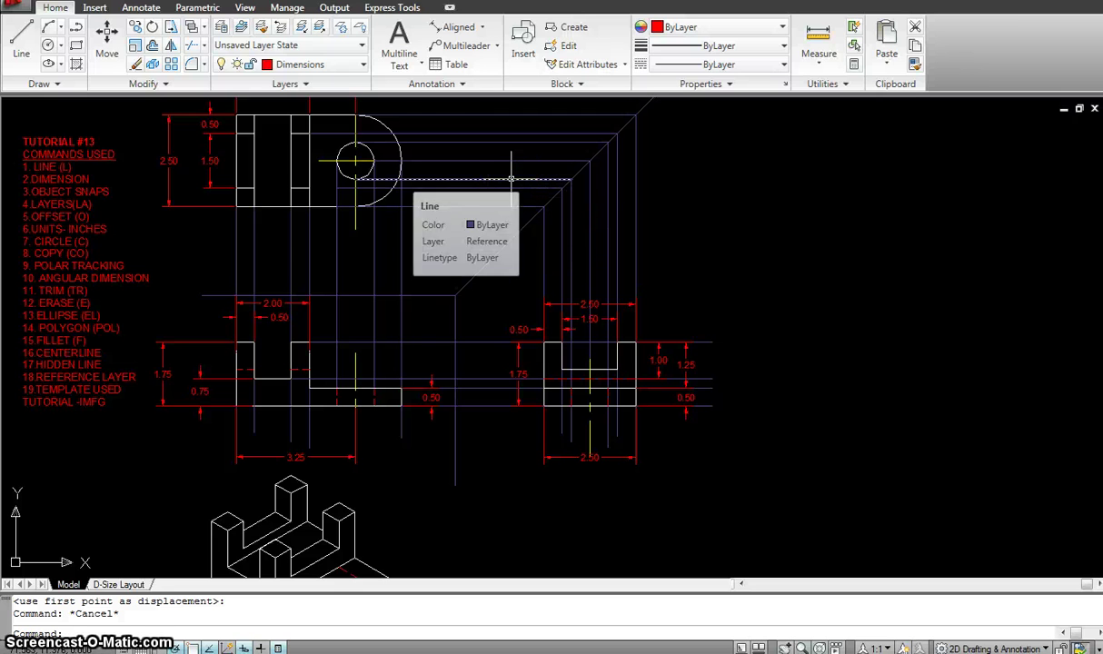
click(363, 66)
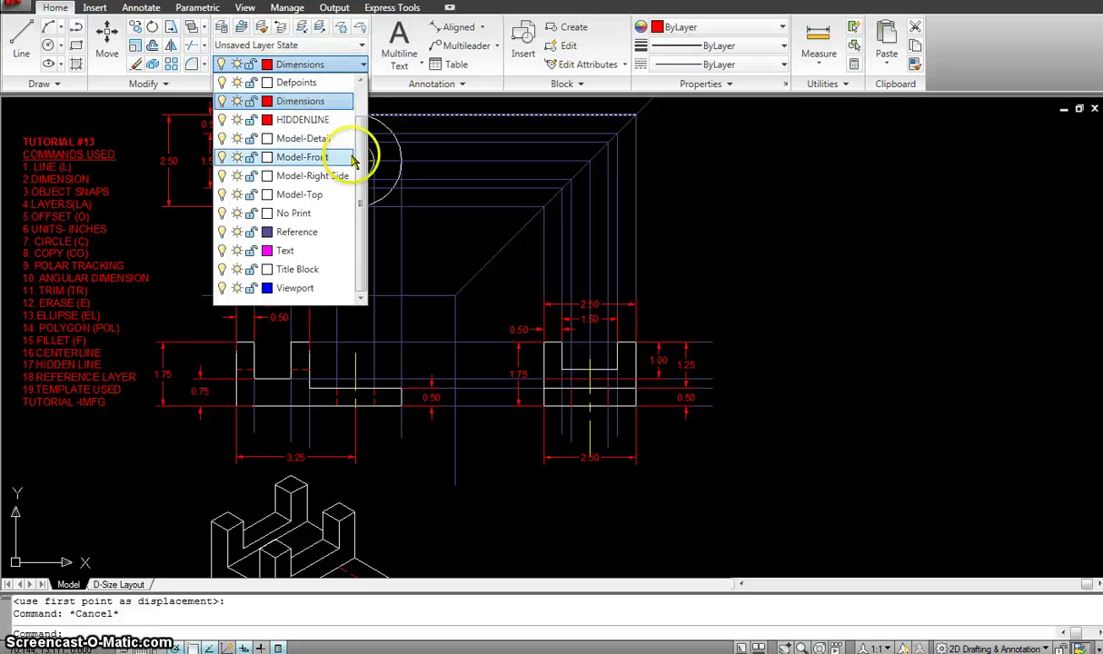
click(237, 236)
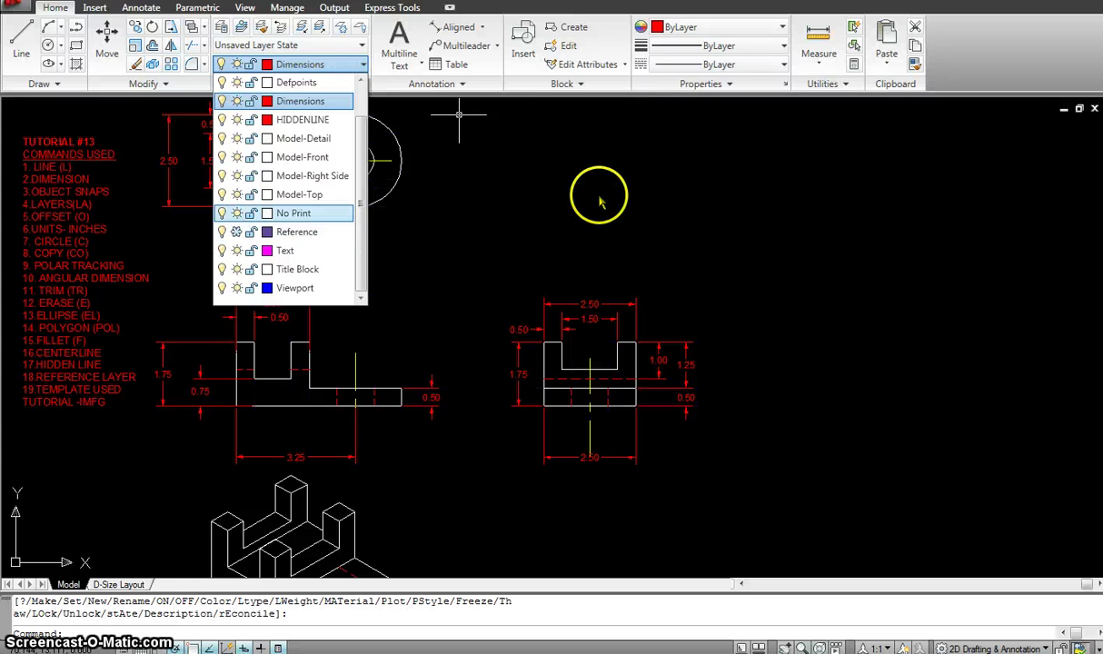
mouse_move(581, 187)
middle_down()
mouse_move(524, 228)
mouse_move(547, 248)
middle_up()
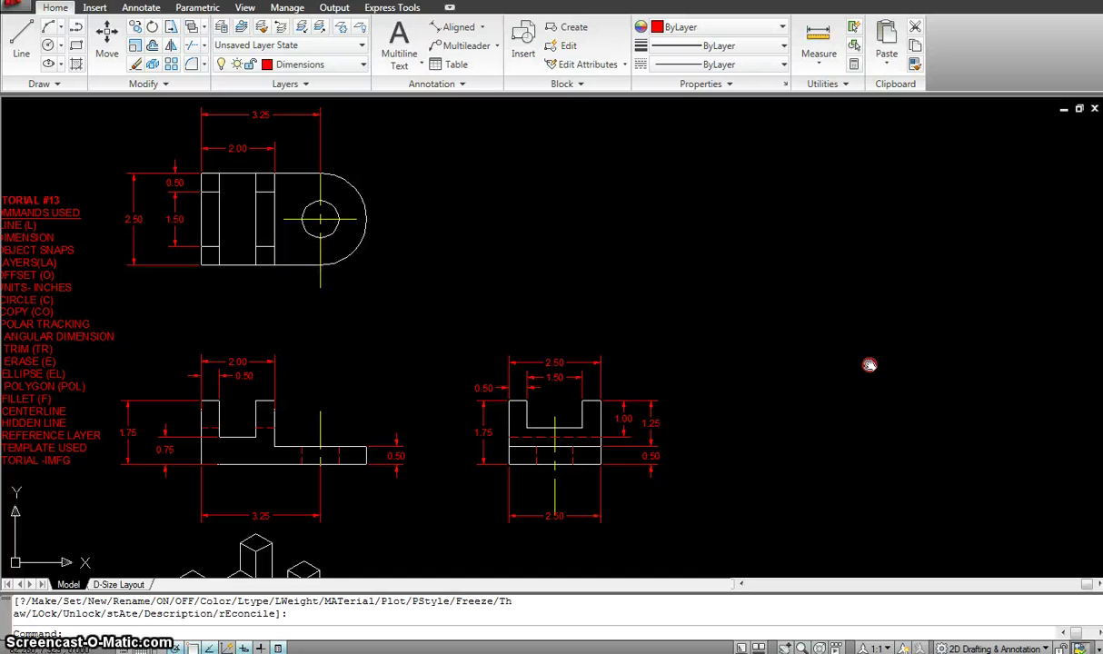
Make Model-Front the current layer.
middle_drag(867, 364, 857, 367)
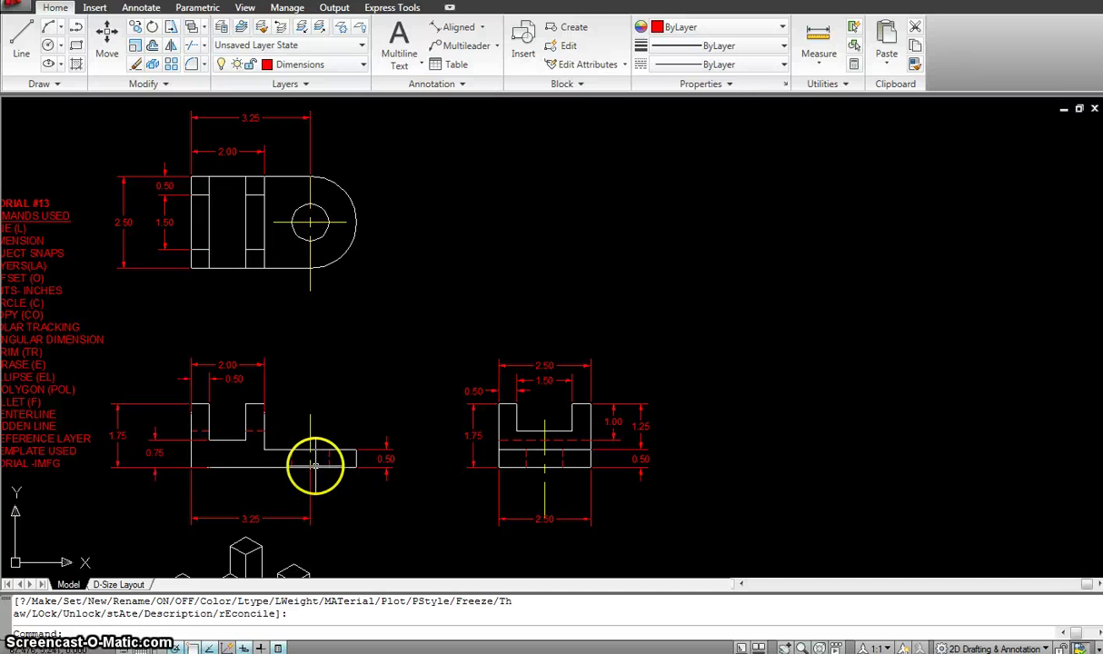
mouse_move(253, 468)
middle_down()
mouse_move(284, 447)
mouse_move(311, 235)
middle_up()
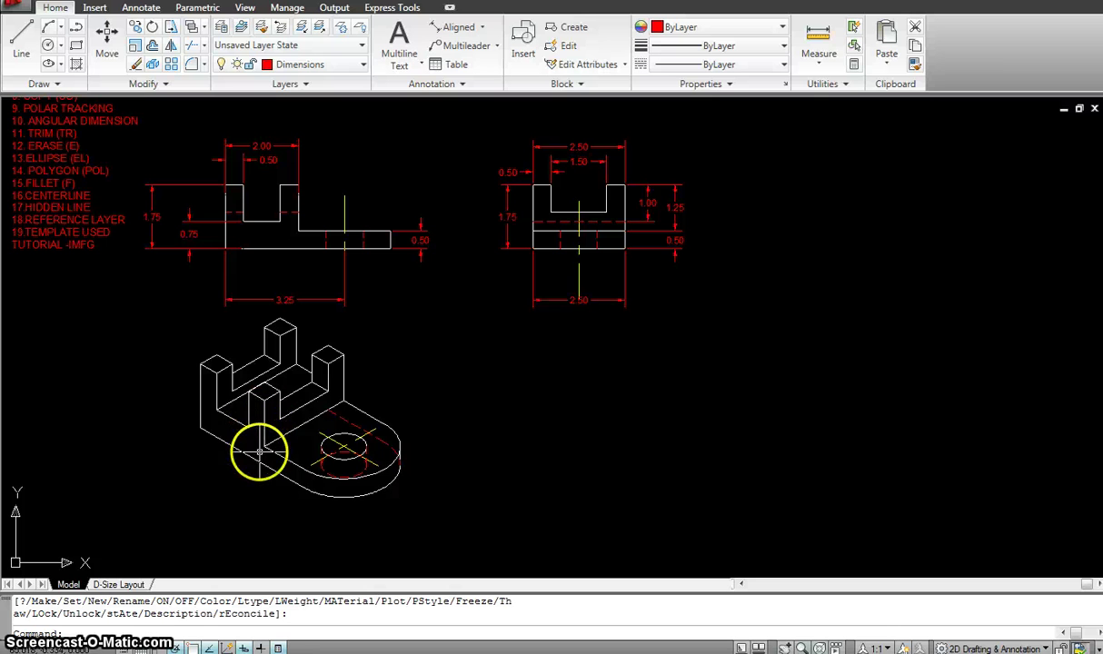
mouse_move(438, 307)
middle_down()
mouse_move(337, 450)
mouse_move(380, 509)
middle_up()
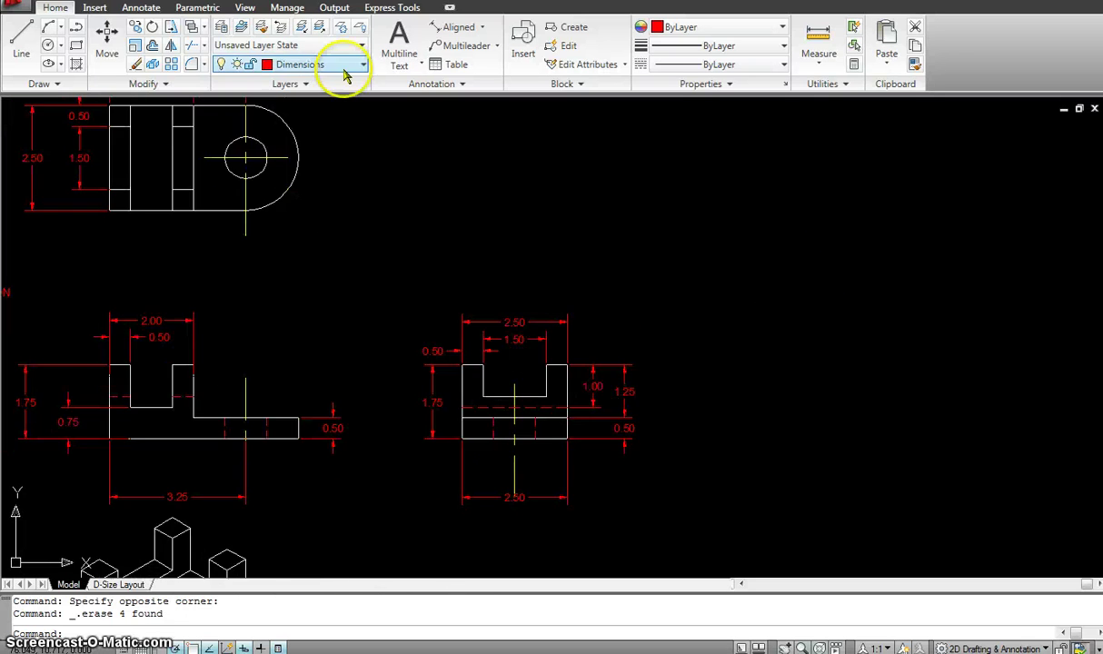
click(350, 67)
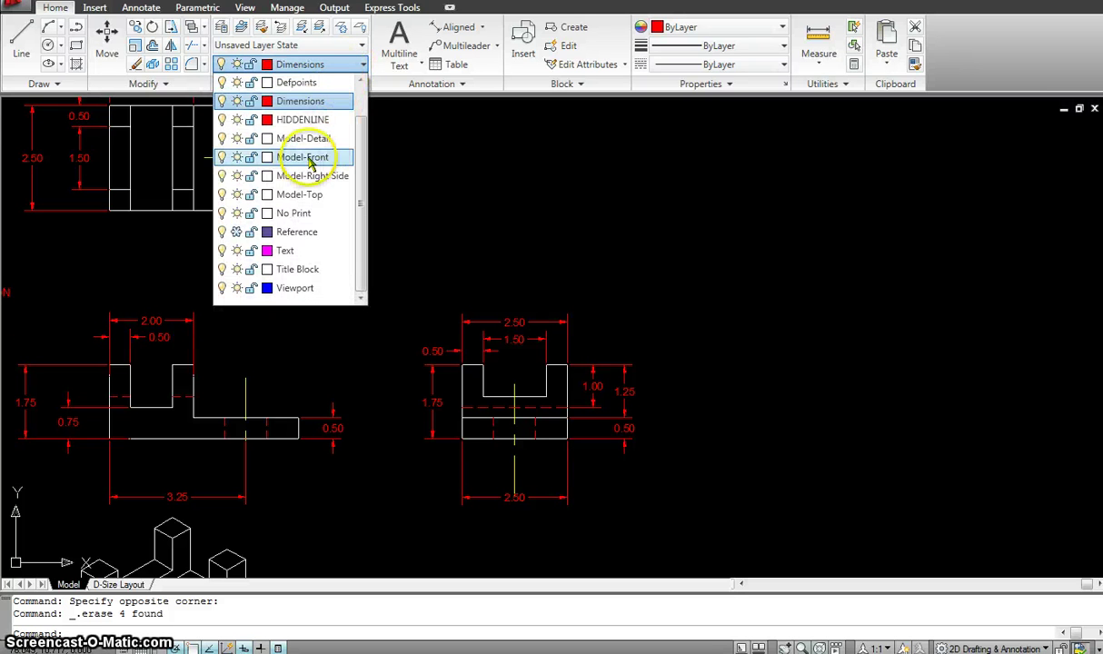
click(304, 159)
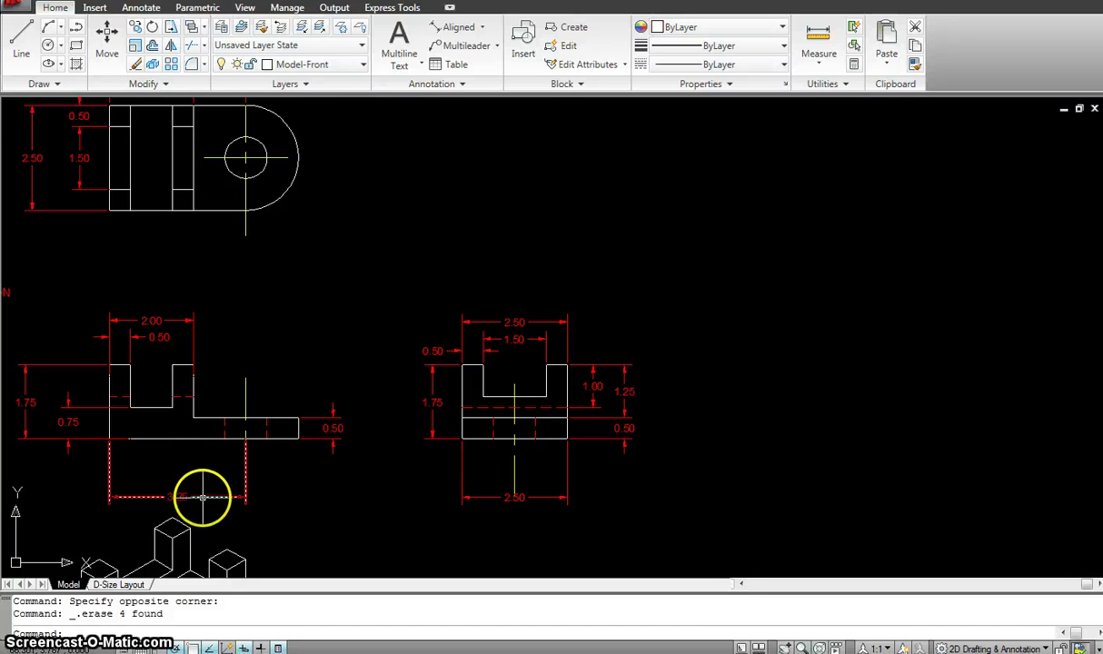
Draw a 3.25 horizontal base line in the empty space beside the right-side view, with a 0.5 vertical line up from its right end.
text(L)
key(Return)
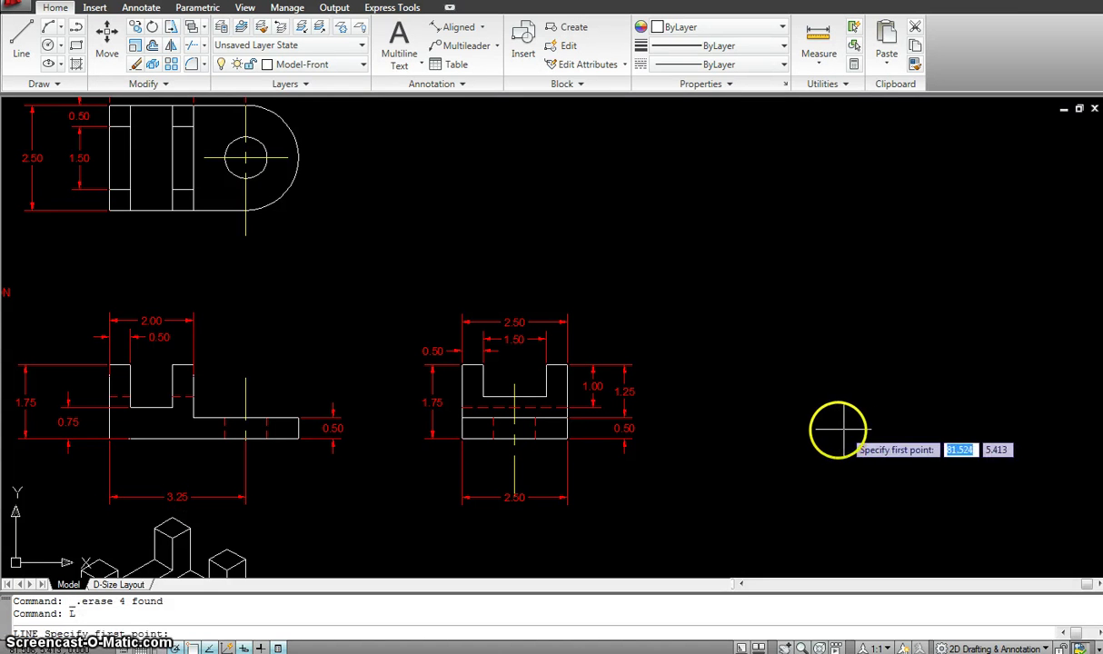
click(762, 430)
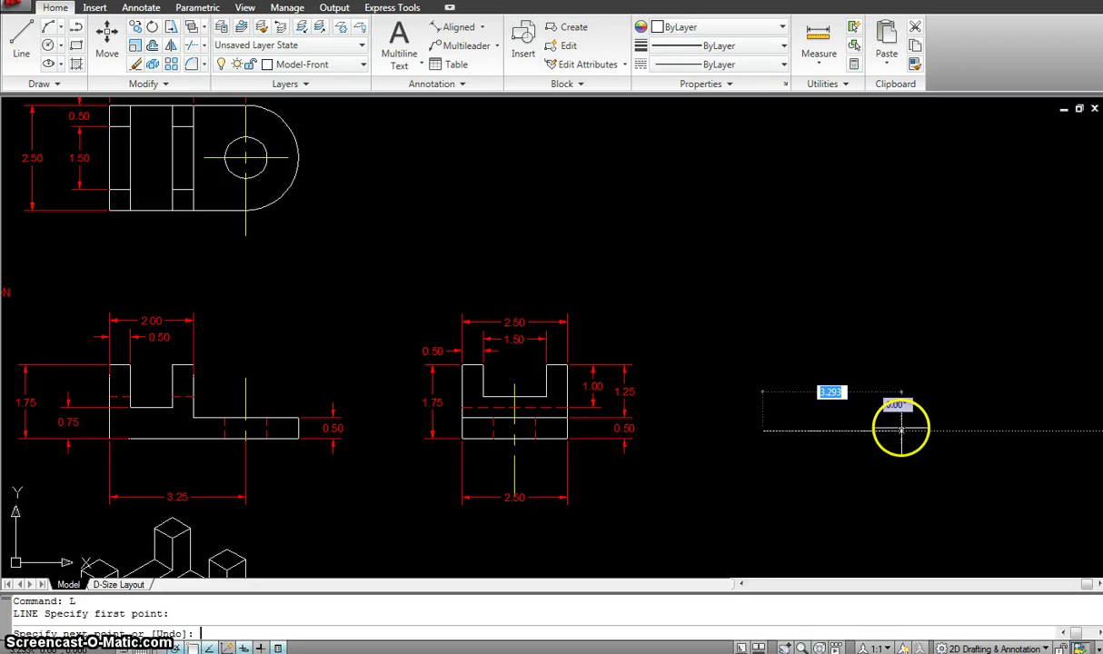
text(3.25)
key(Return)
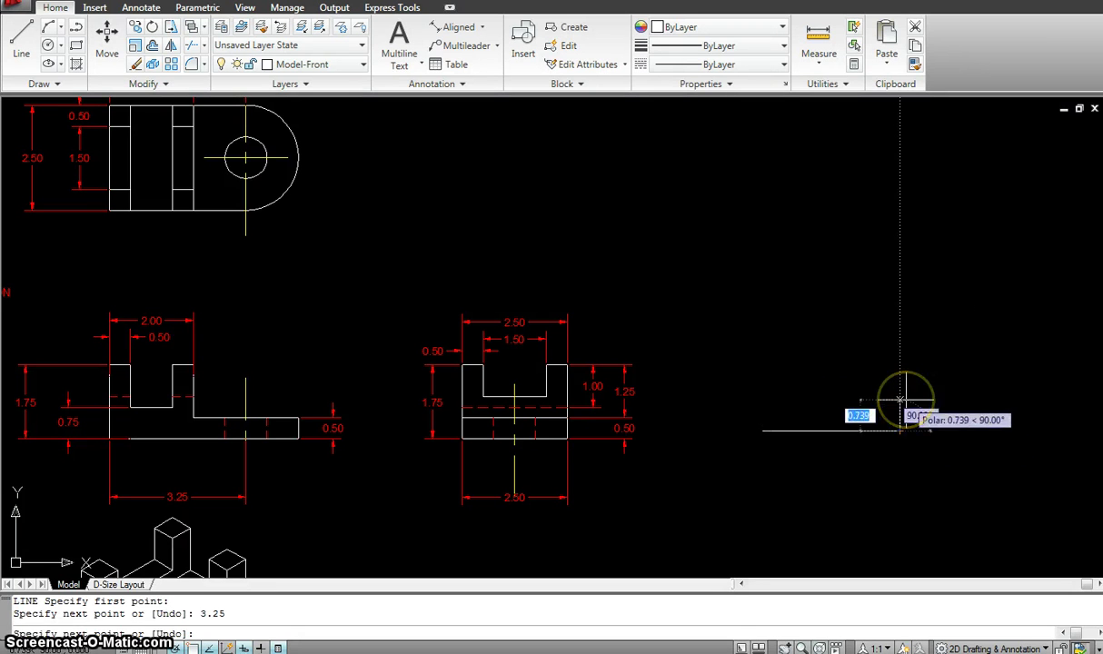
text(.5)
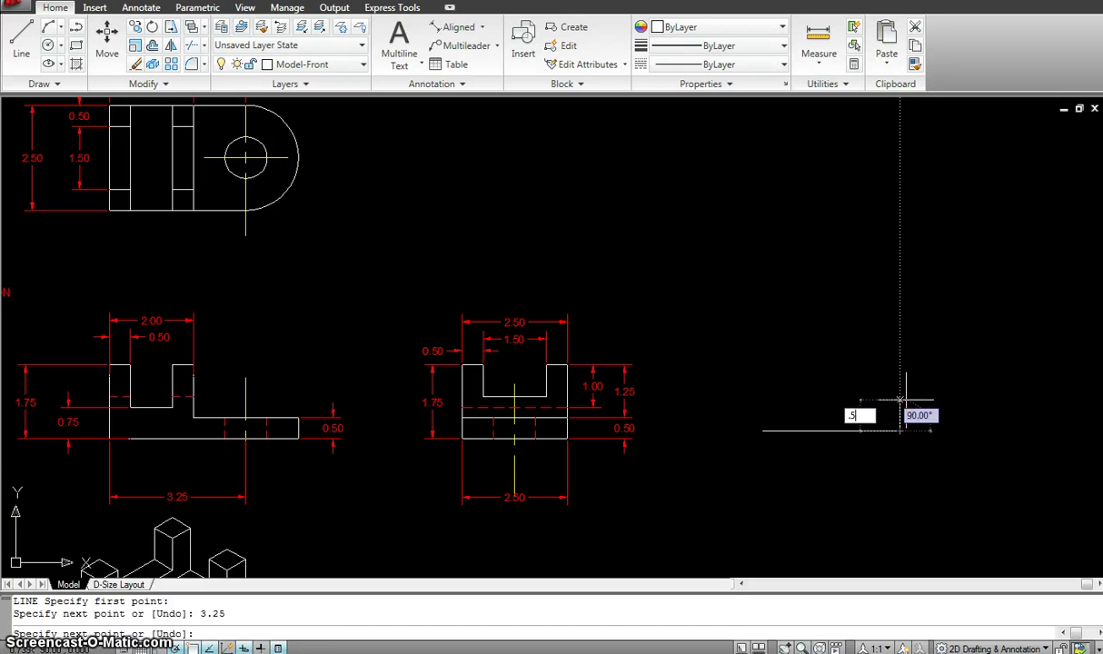
key(Return)
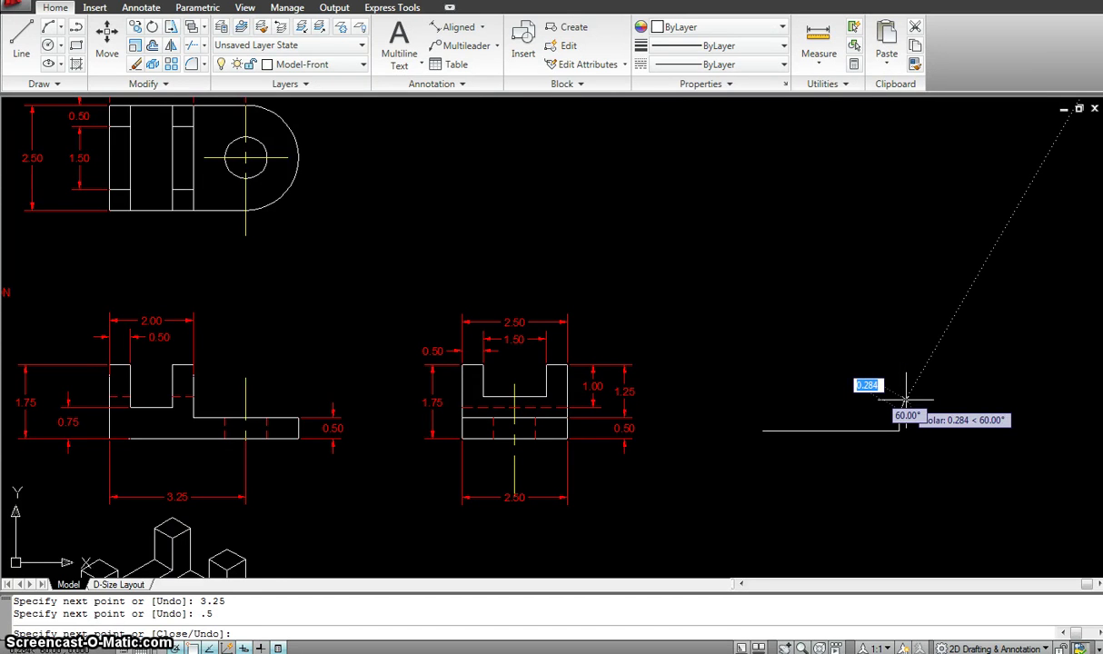
key(Escape)
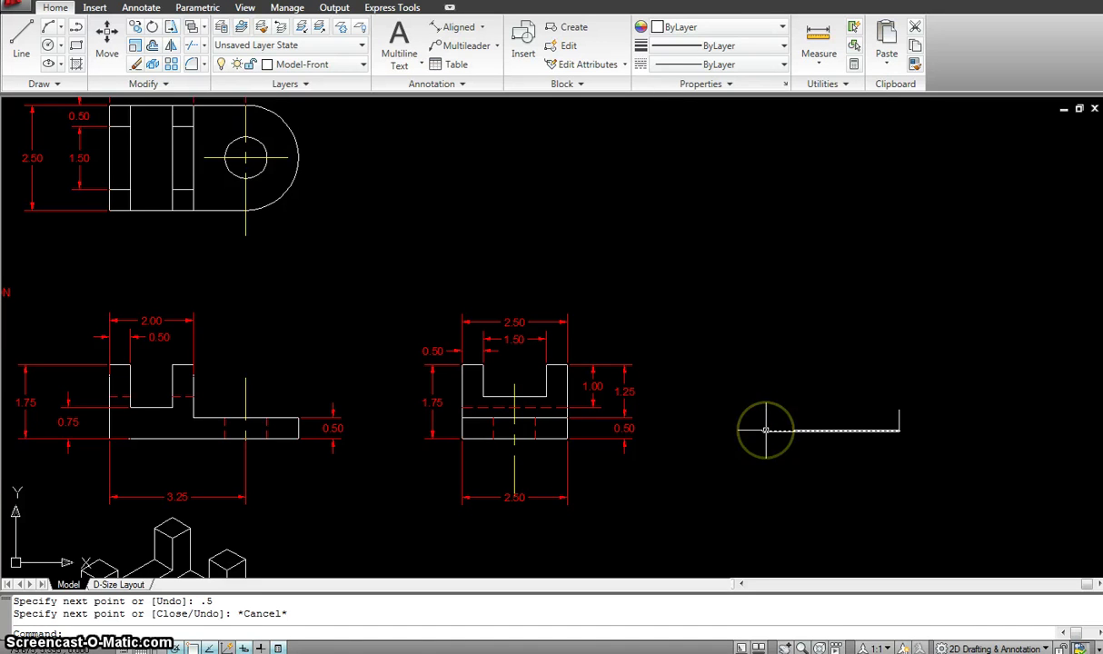
From the left end of the base line, draw a 1.75 line upward and a 0.5 line to the right.
text(L)
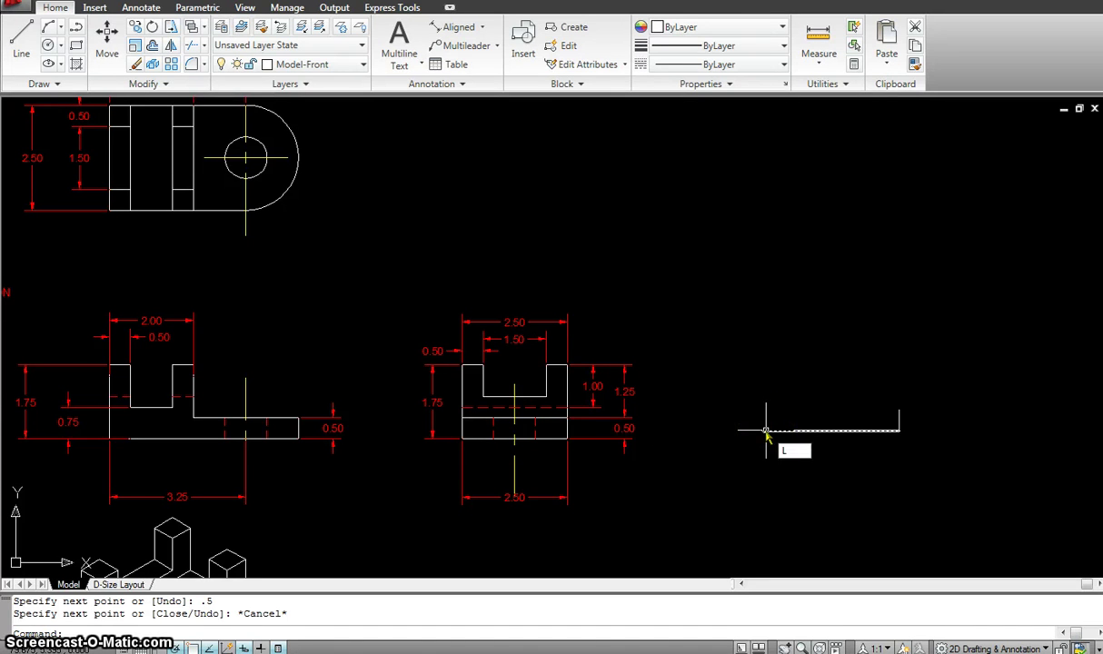
key(Return)
click(764, 430)
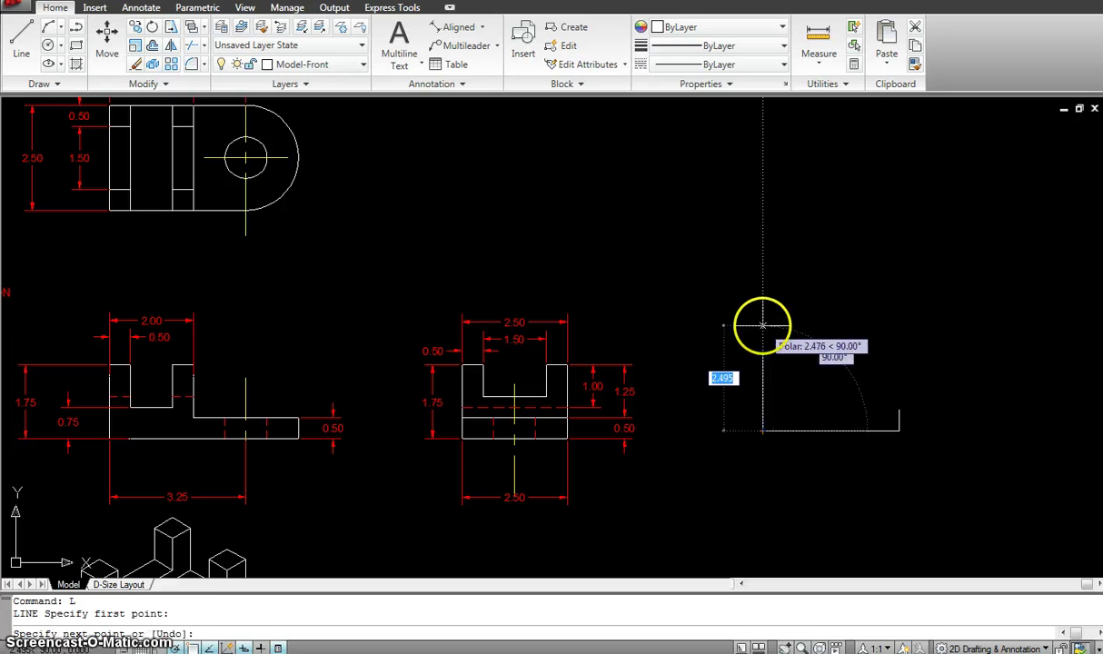
text(1.75)
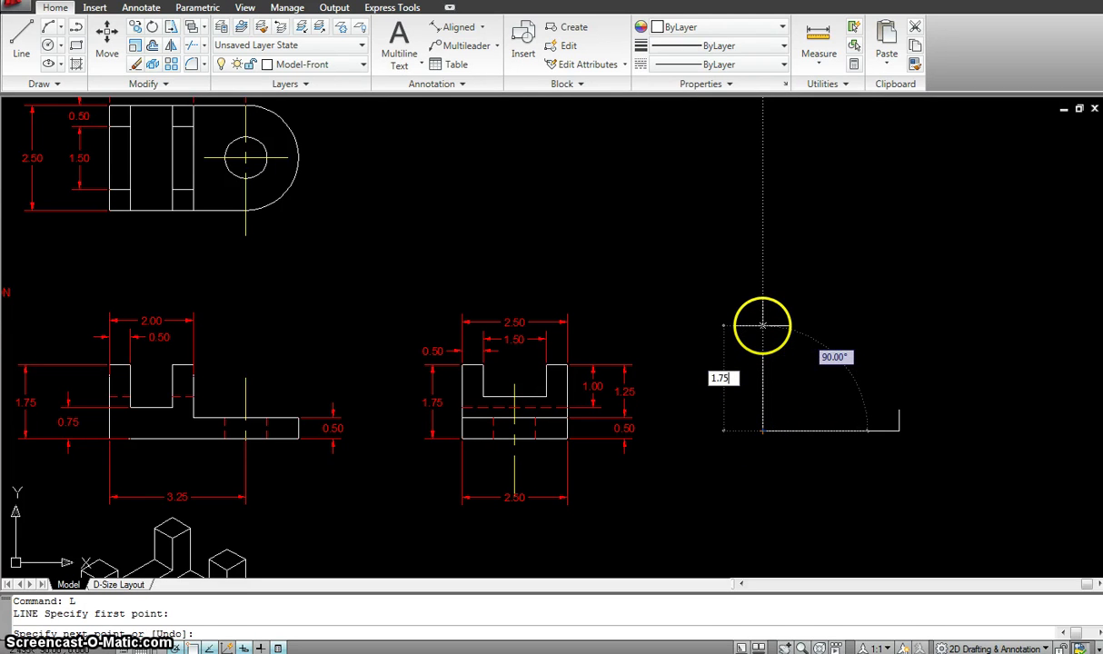
key(Return)
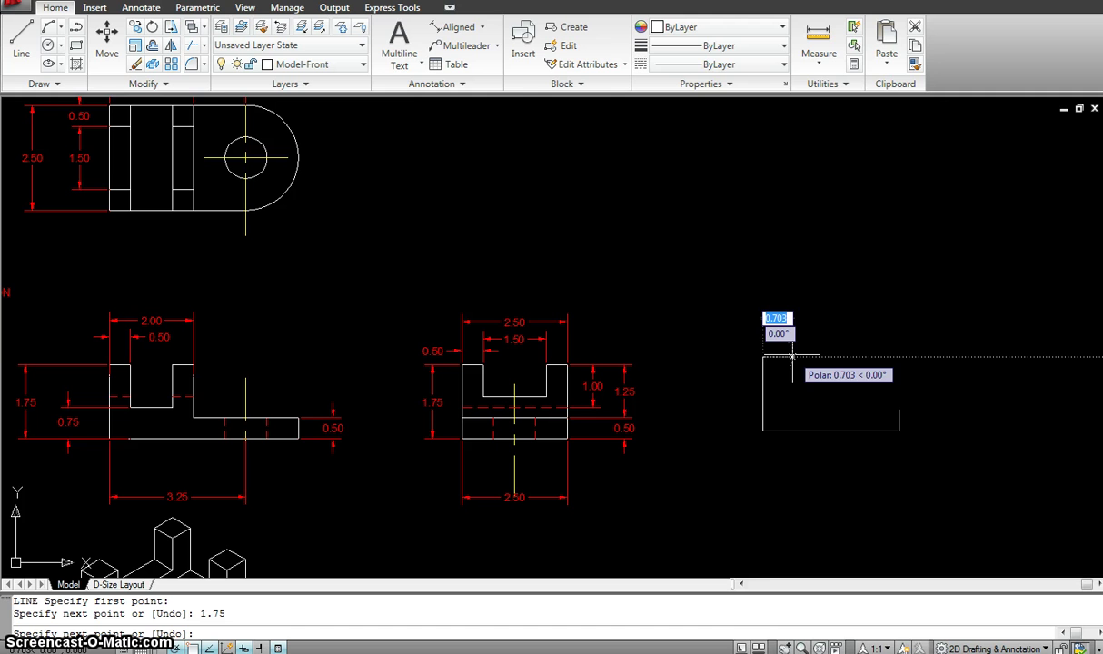
text(.5)
key(Return)
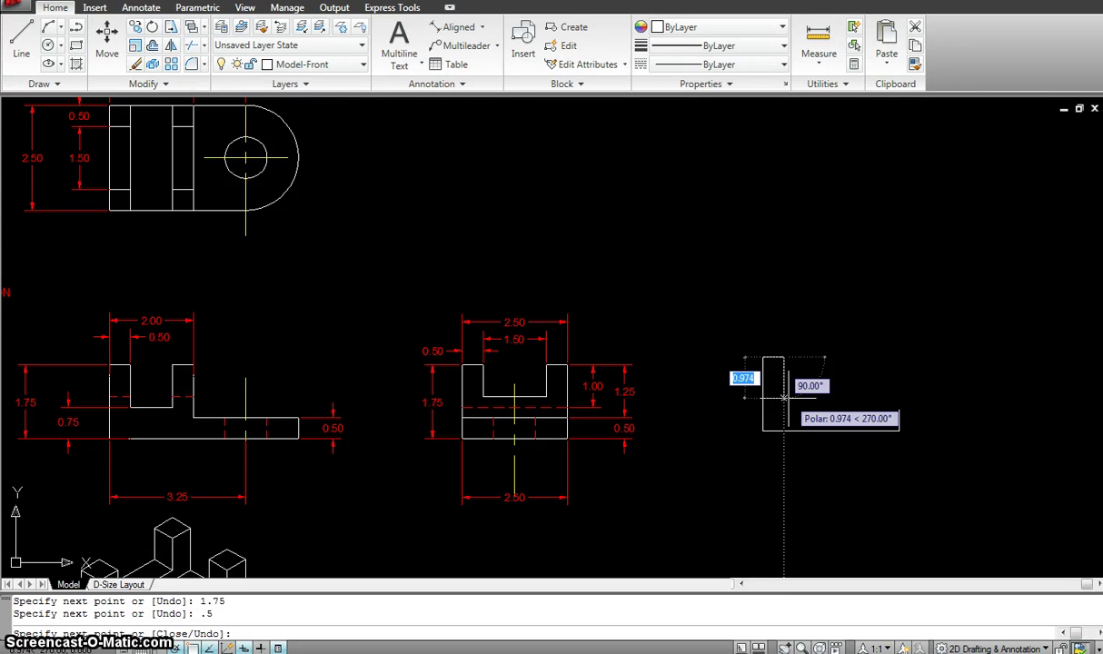
Continue the outline 1 down and 1 right, then back up level with the top of the left post to form the slot.
text(1)
key(Return)
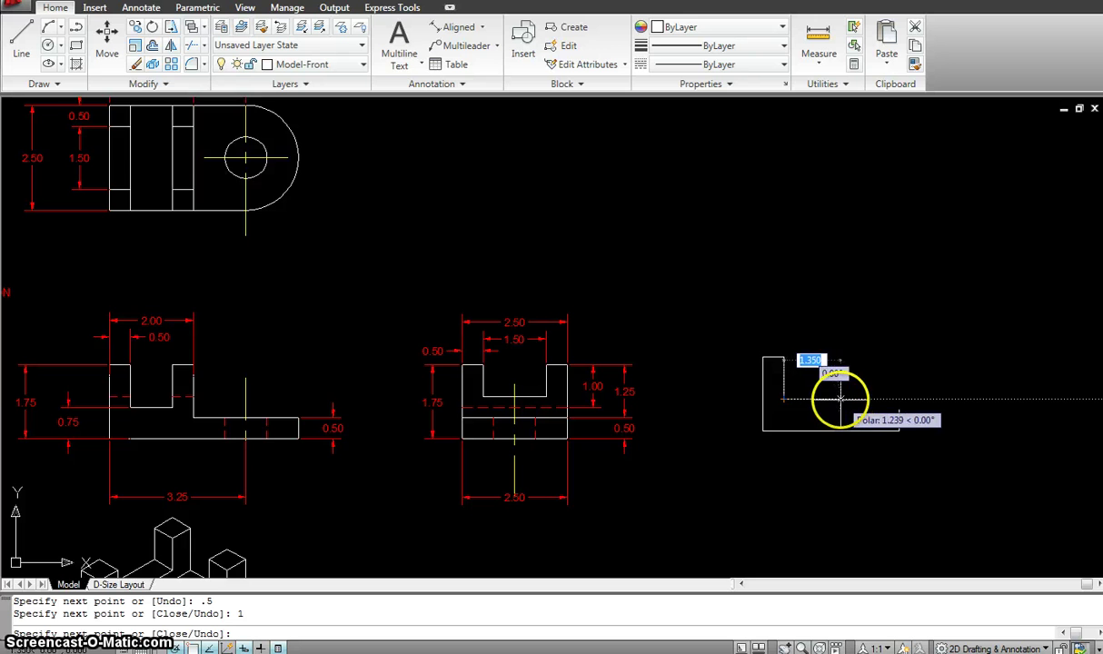
mouse_move(840, 400)
middle_down()
mouse_move(841, 476)
mouse_move(843, 467)
middle_up()
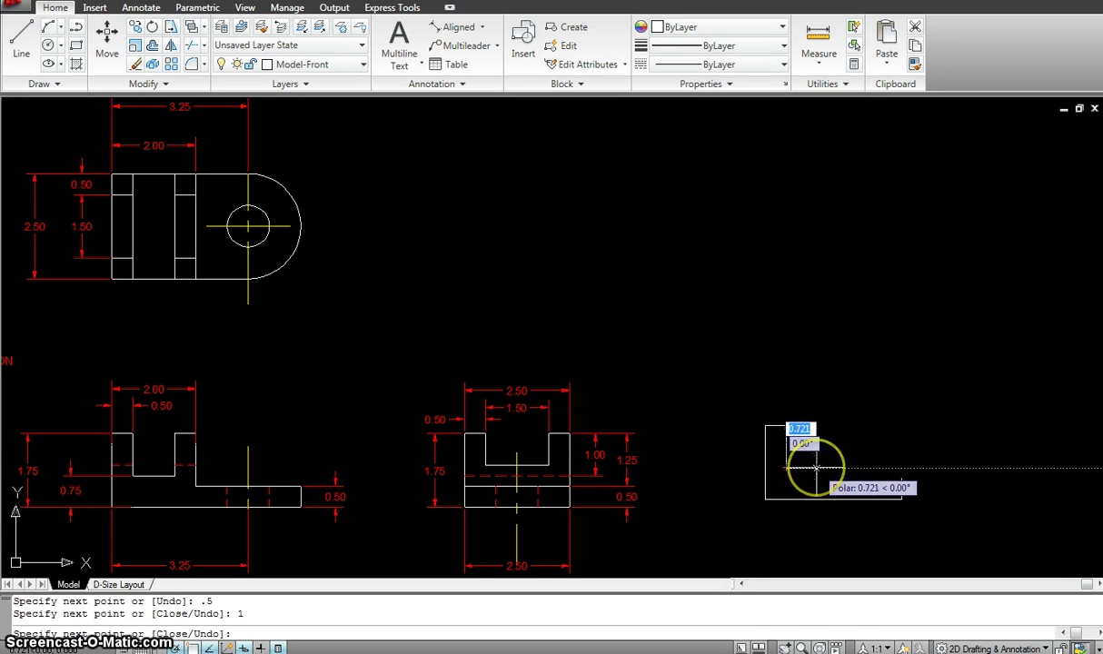
text(1)
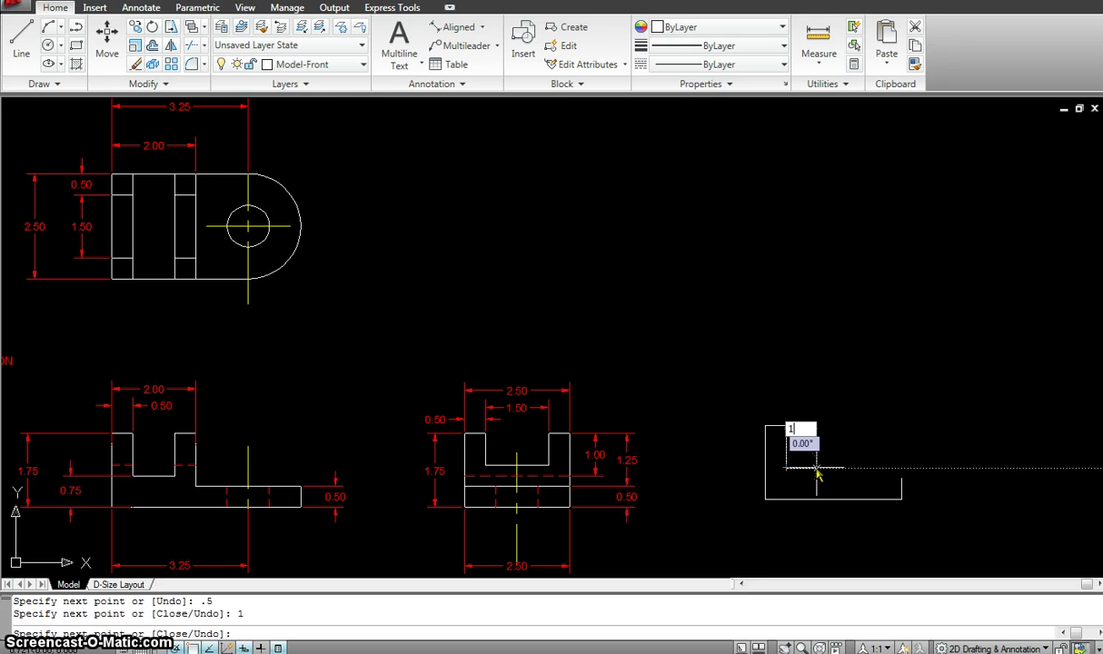
key(Return)
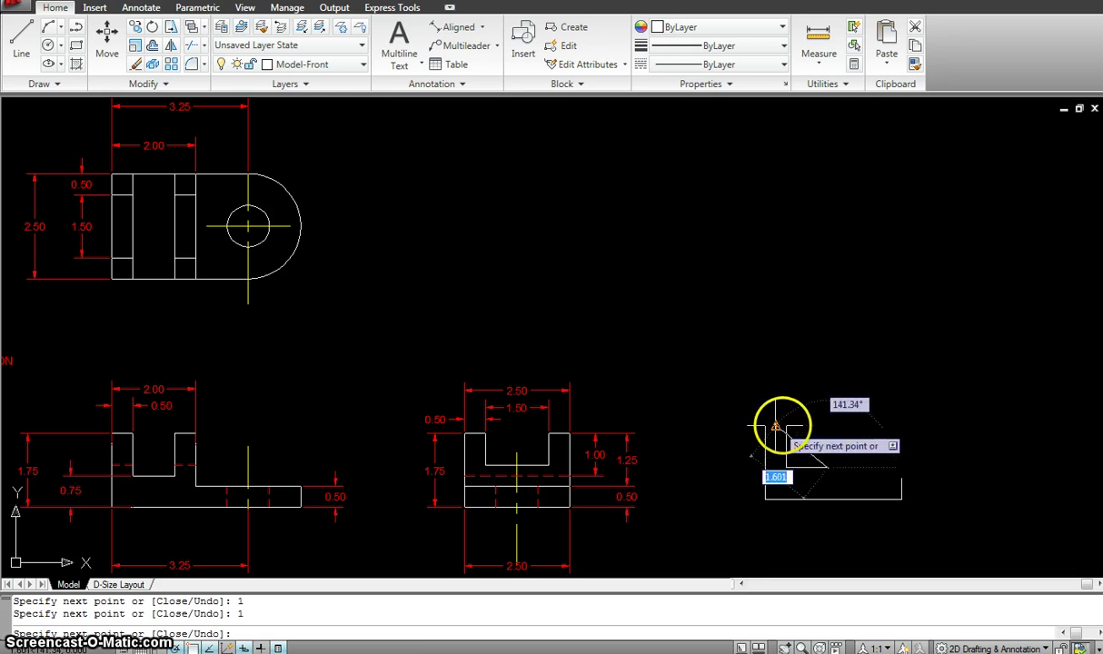
click(827, 425)
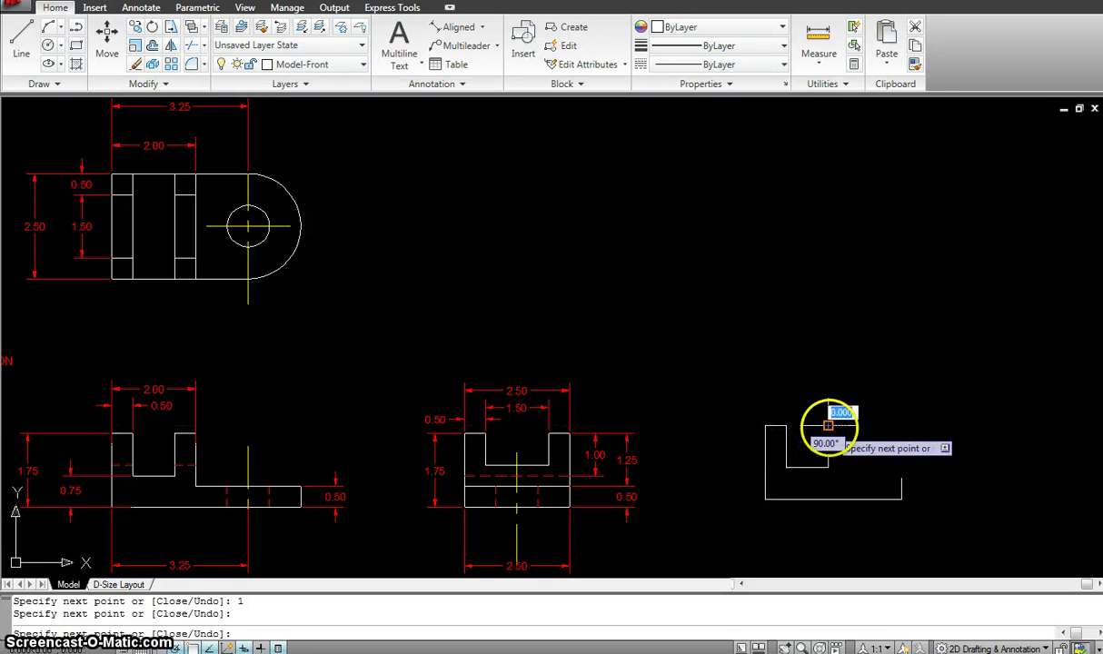
Finish the front outline with segments 0.5 right and 1.25 down, then right to the top of the short vertical end line.
click(855, 424)
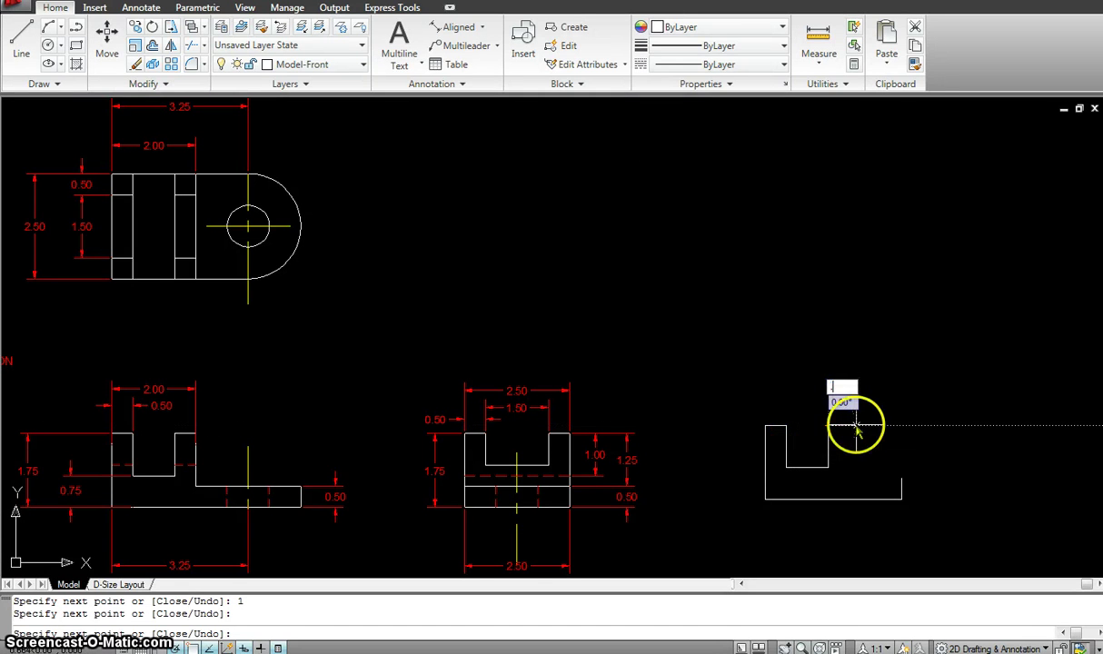
key(Return)
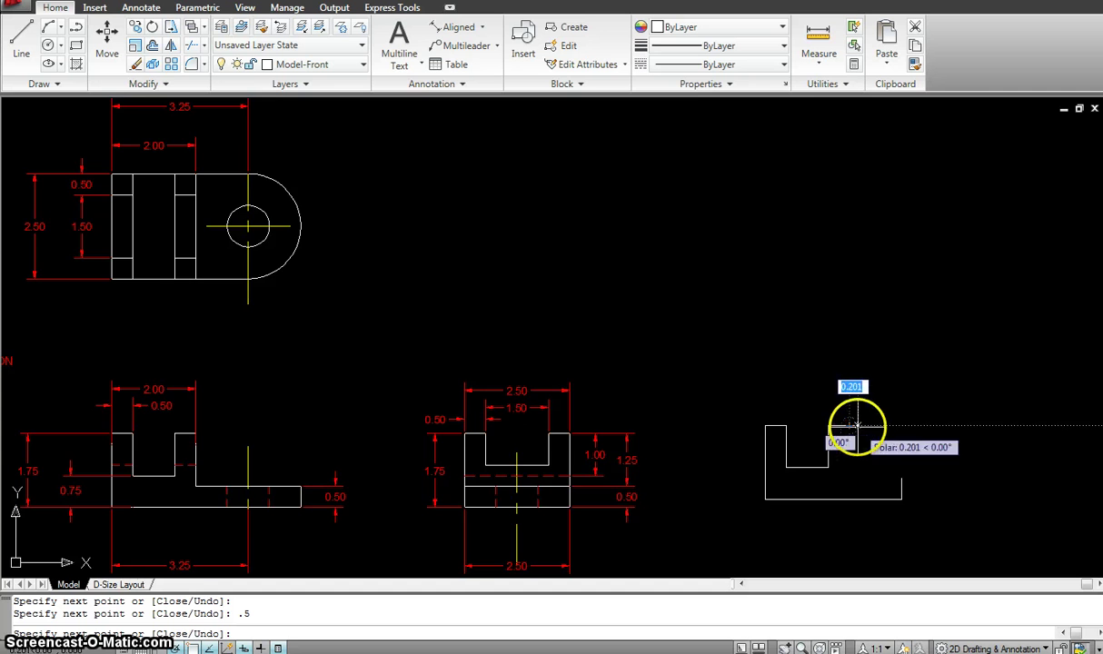
middle_drag(855, 424, 829, 366)
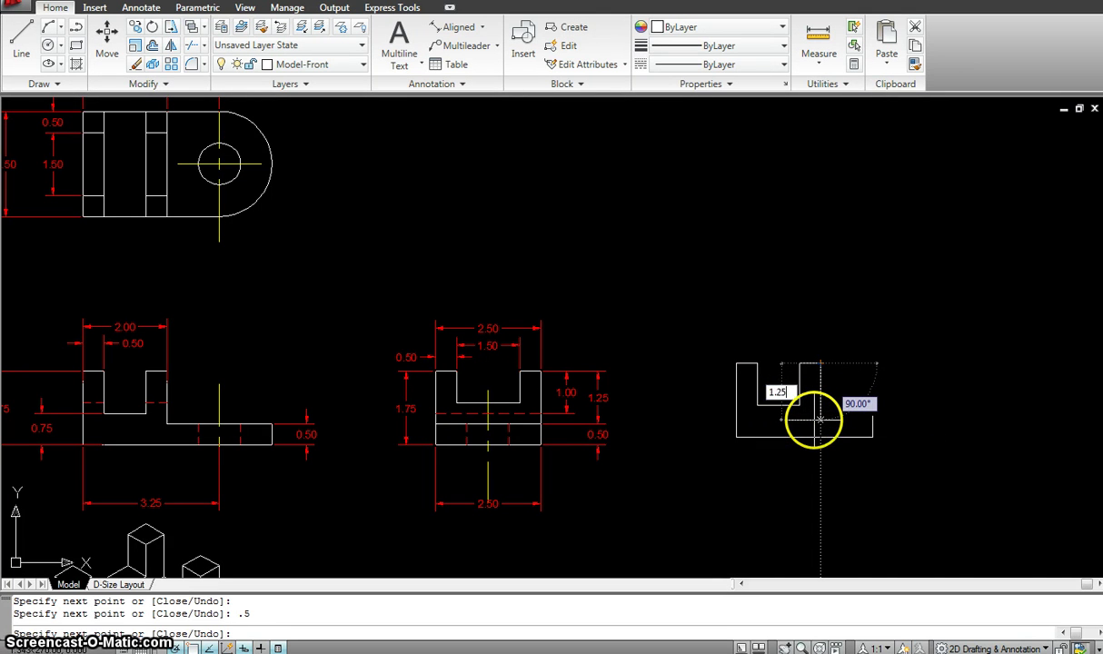
key(Return)
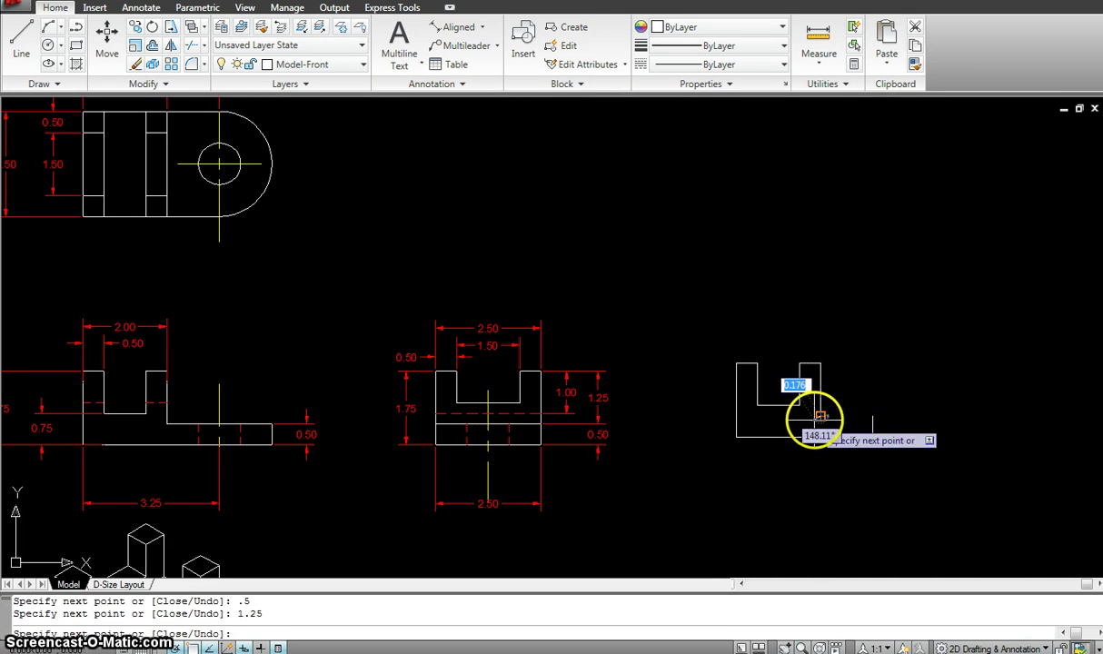
click(873, 416)
key(Escape)
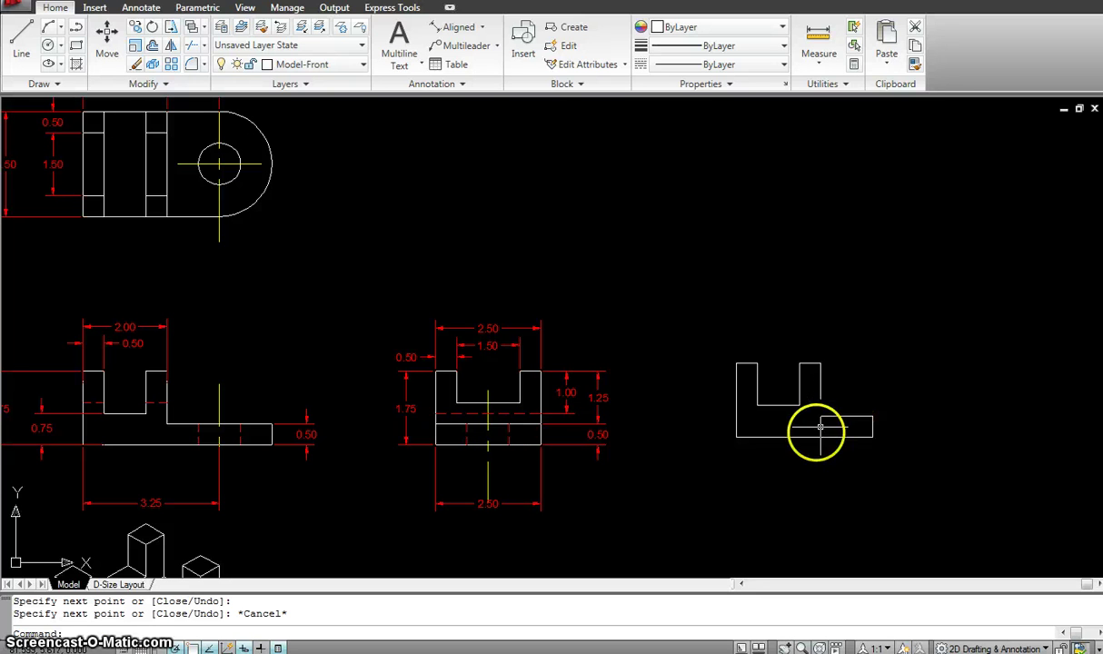
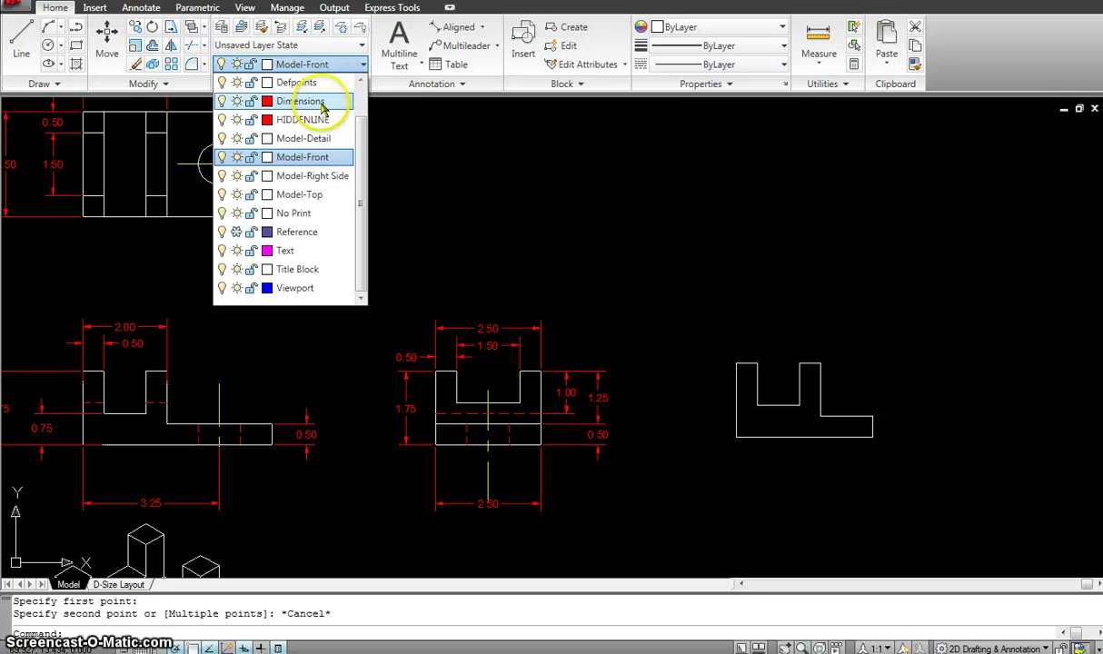
Make HIDDENLINE the current layer and offset the top edges of both posts 0.75 downward.
click(321, 121)
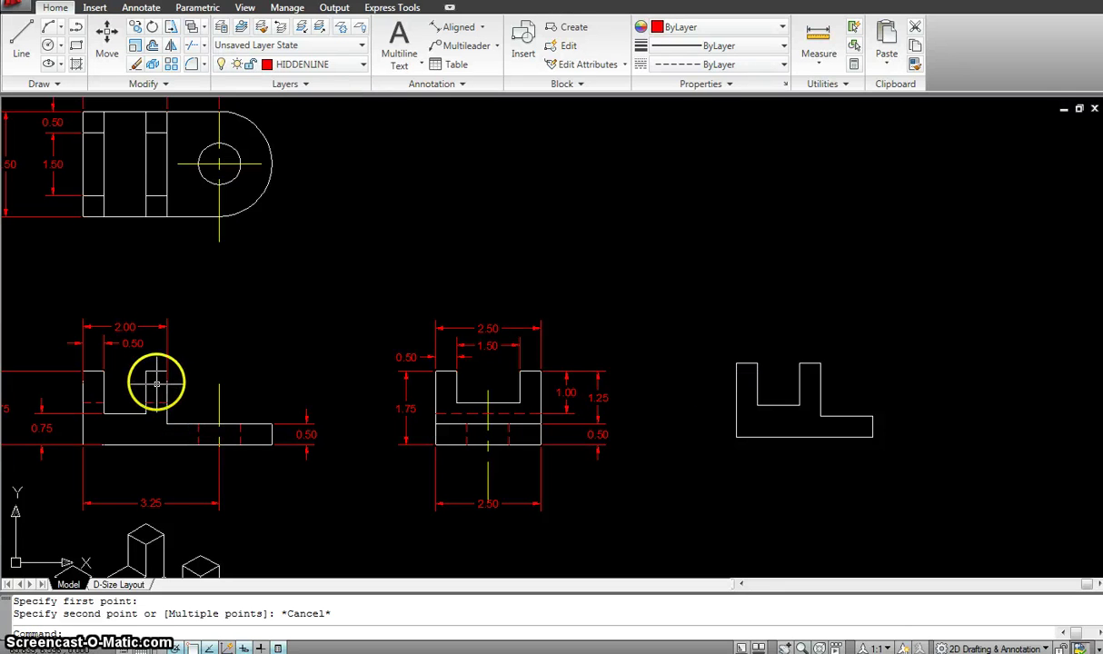
mouse_move(155, 401)
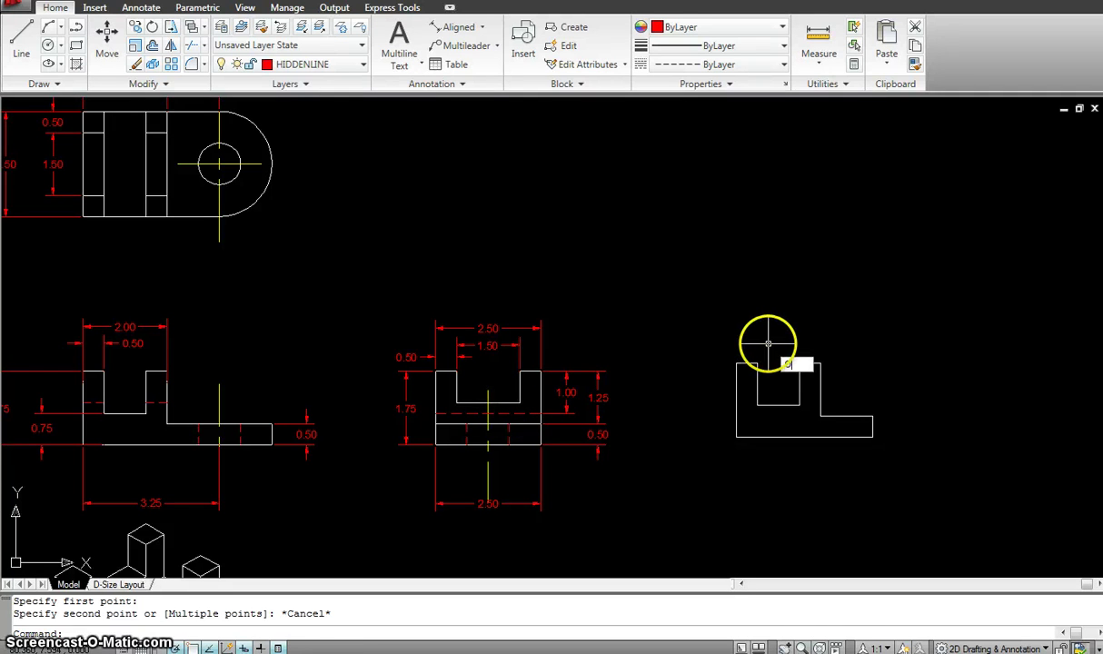
key(Return)
text(.75)
key(Return)
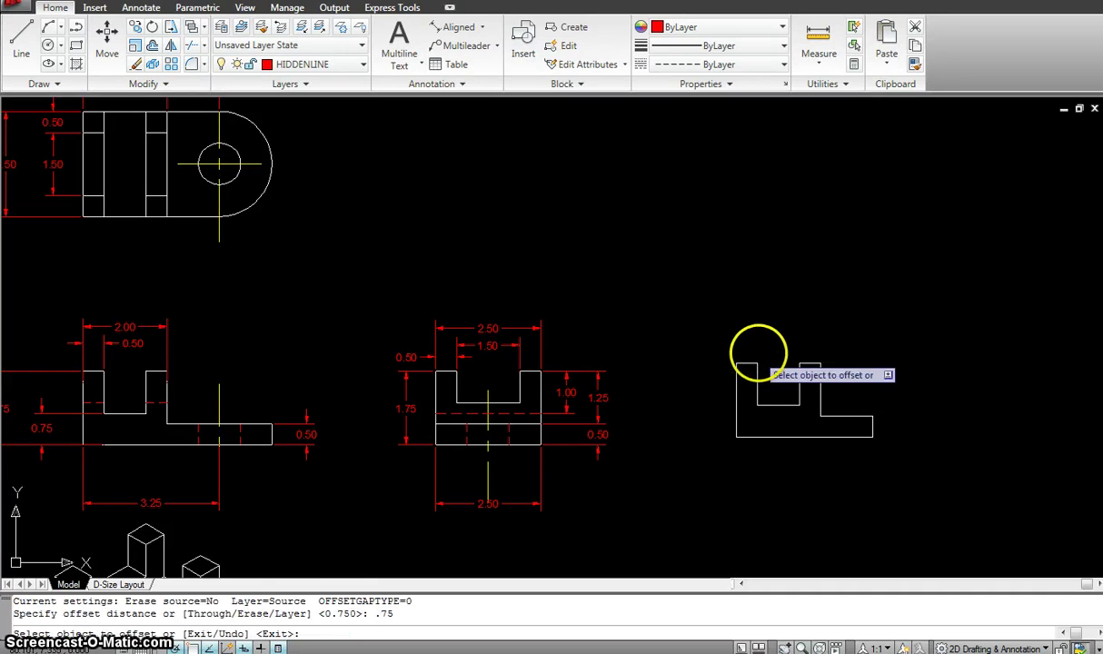
click(734, 387)
click(708, 417)
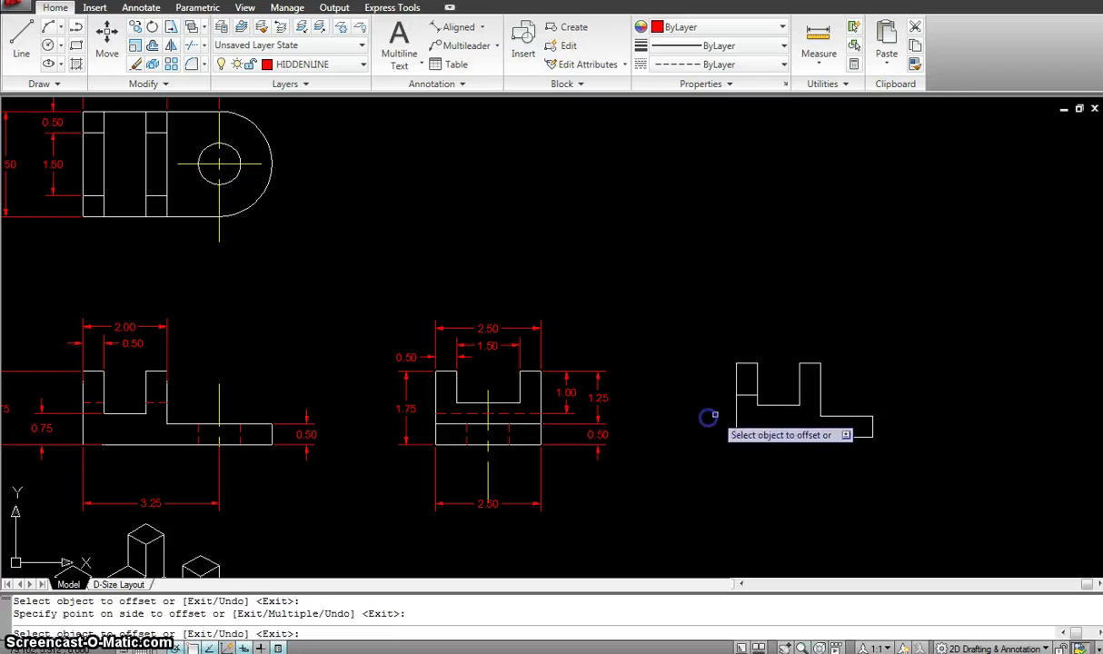
click(813, 363)
click(803, 400)
key(Escape)
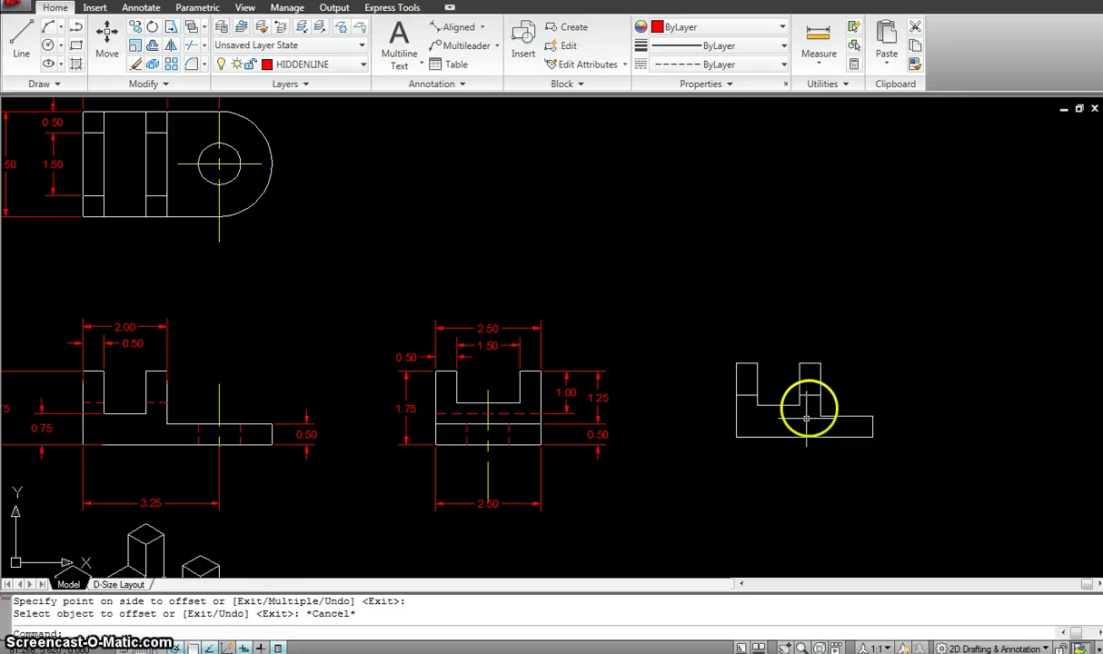
Put the two offset lines inside the posts on the HIDDENLINE layer.
click(813, 396)
click(749, 395)
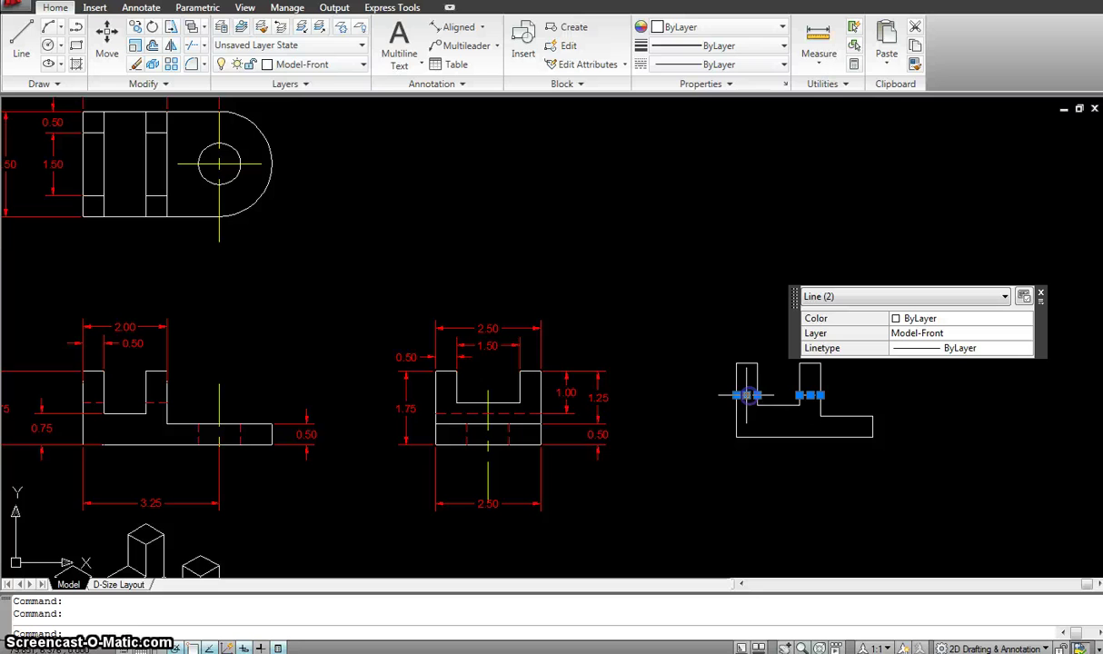
click(332, 64)
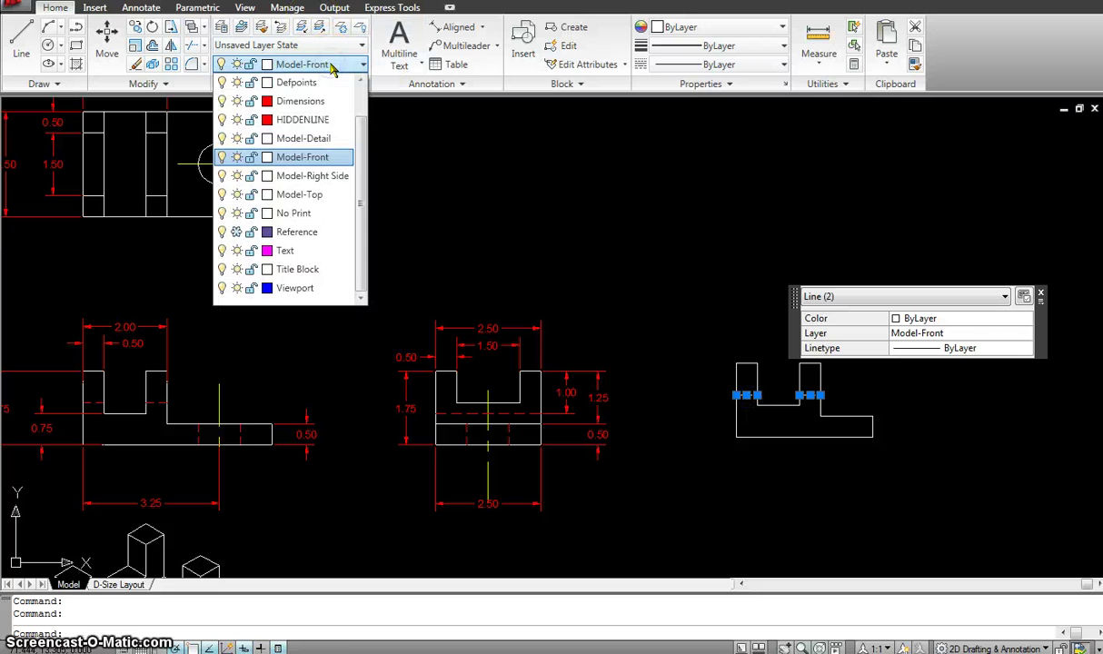
click(280, 128)
key(Escape)
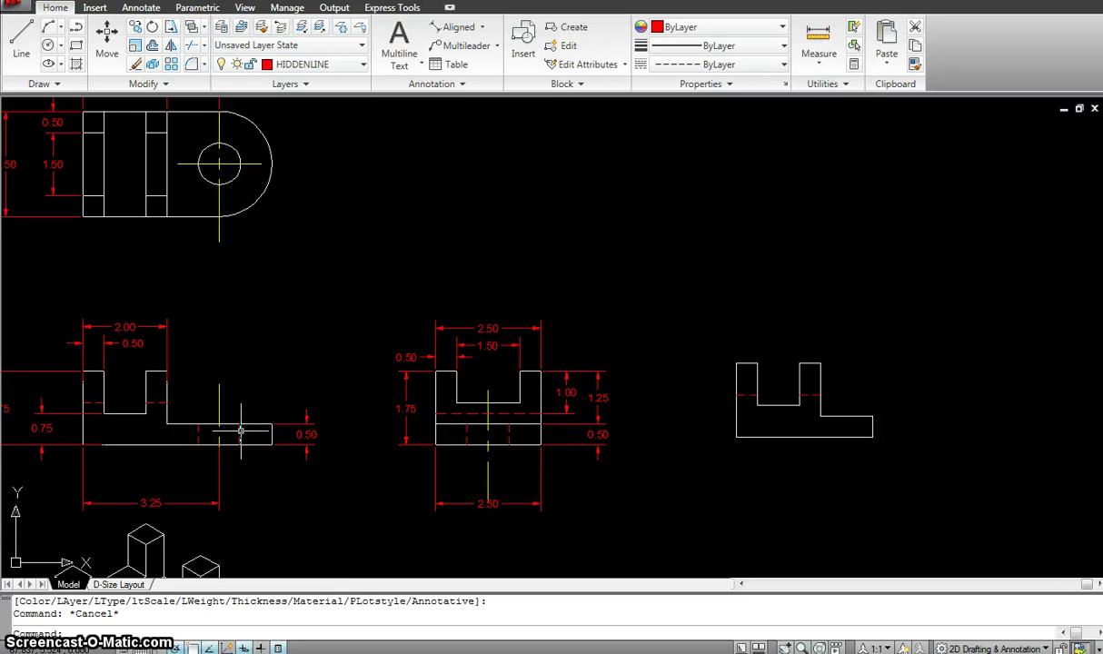
mouse_move(241, 432)
mouse_move(322, 263)
middle_down()
mouse_move(347, 293)
mouse_move(367, 353)
middle_up()
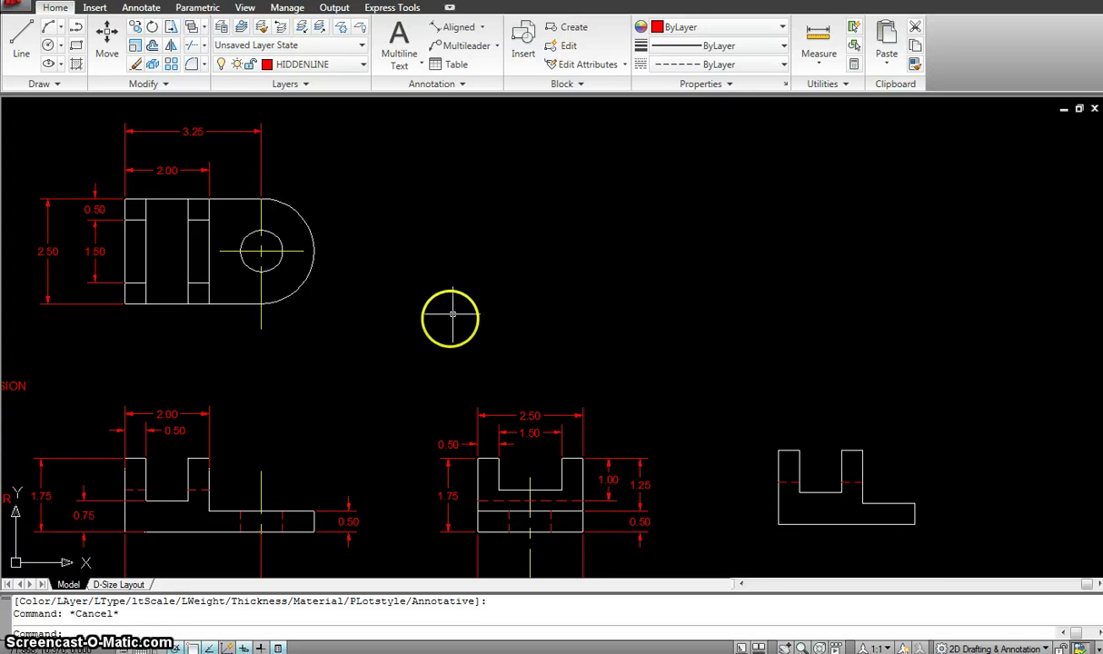
middle_drag(451, 314, 452, 292)
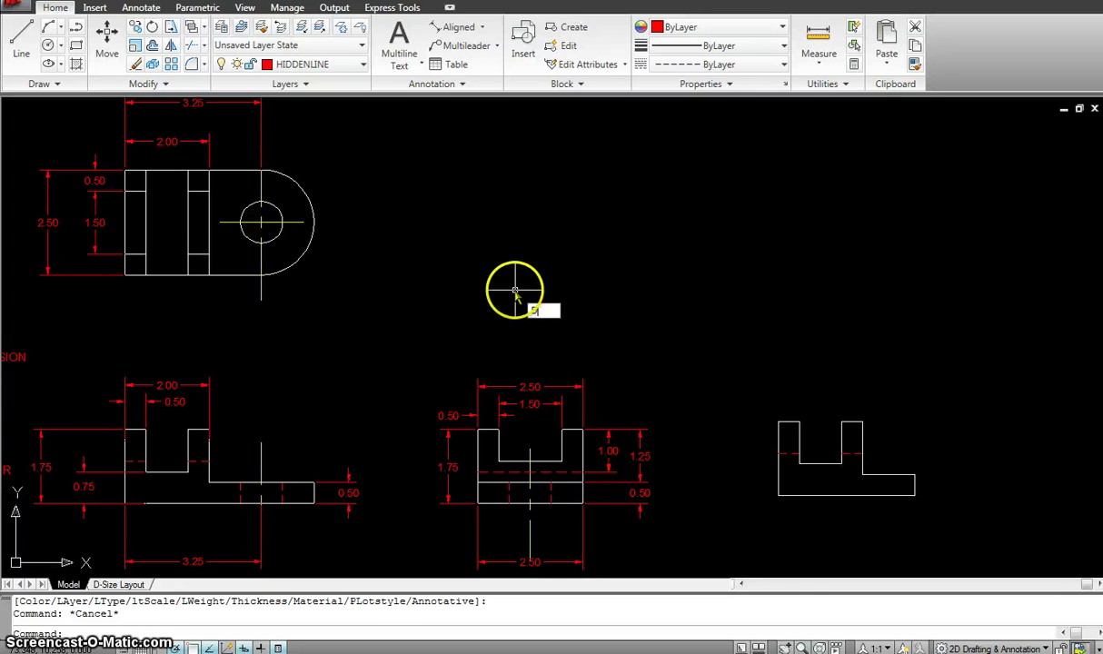
text(DI)
key(Return)
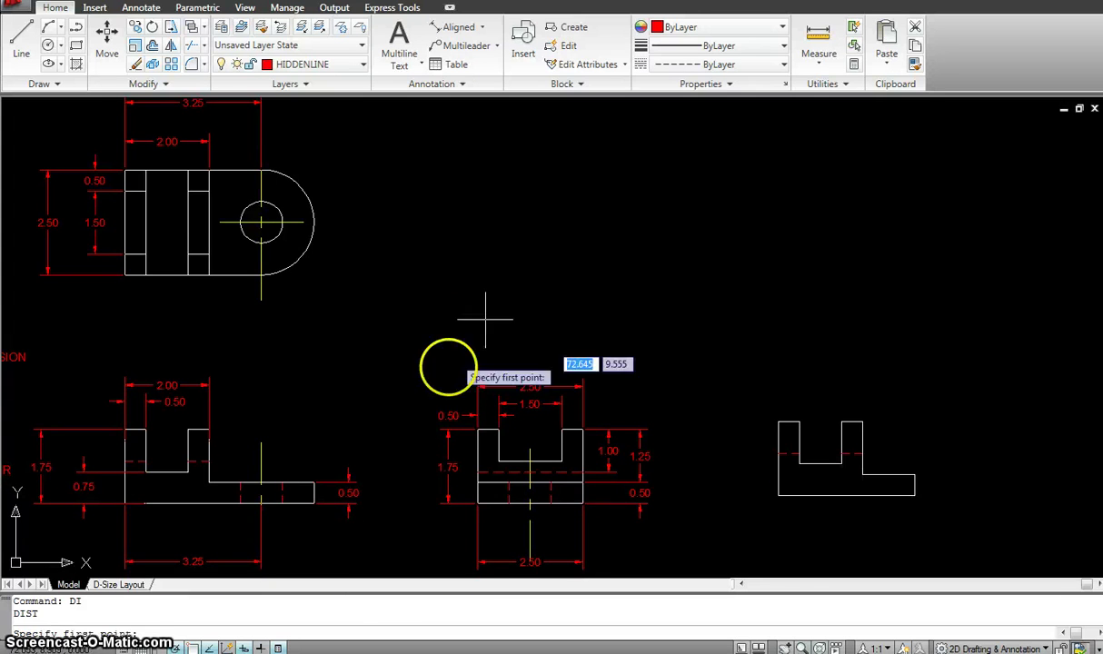
click(312, 483)
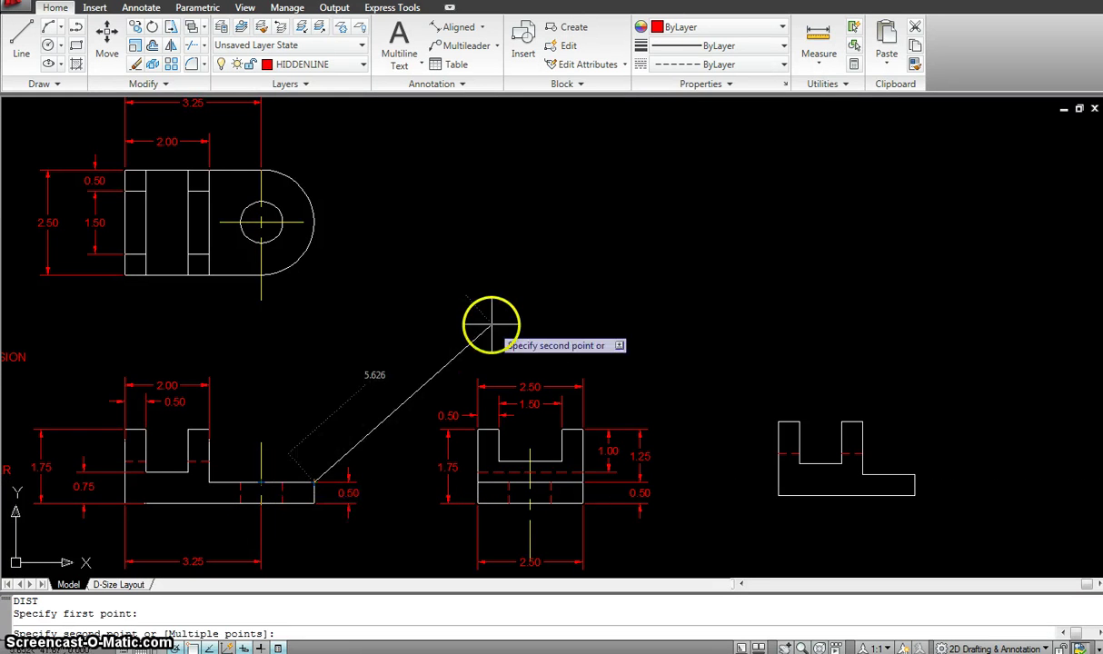
key(Escape)
Offset the right end line of the new front view 1.25 outward to the right.
middle_drag(593, 244, 549, 193)
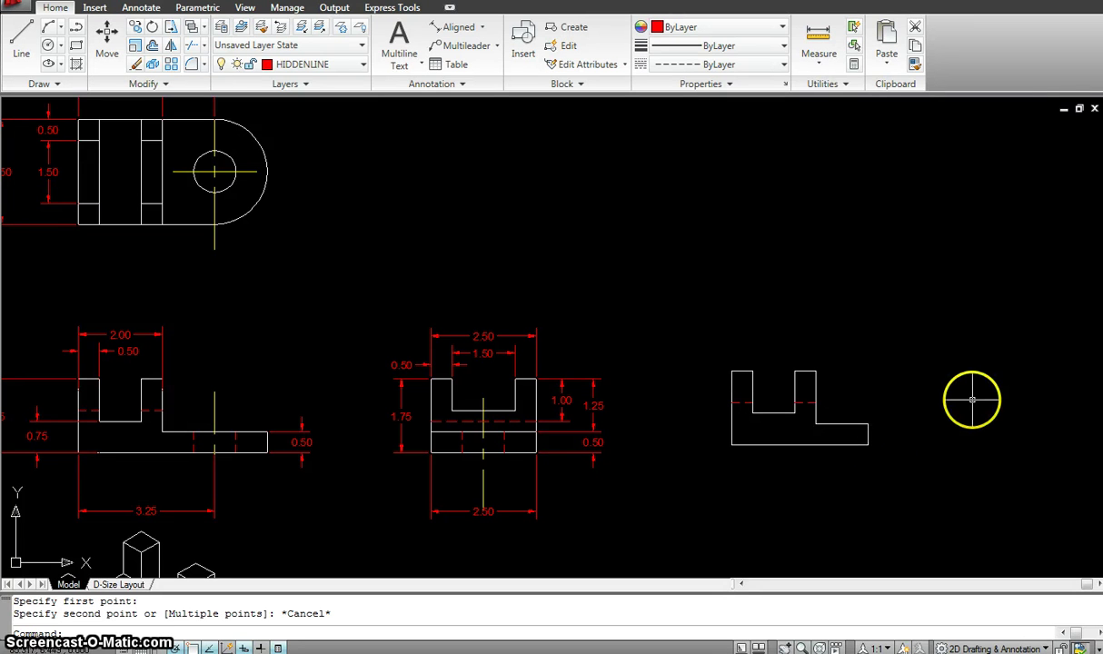
key(Return)
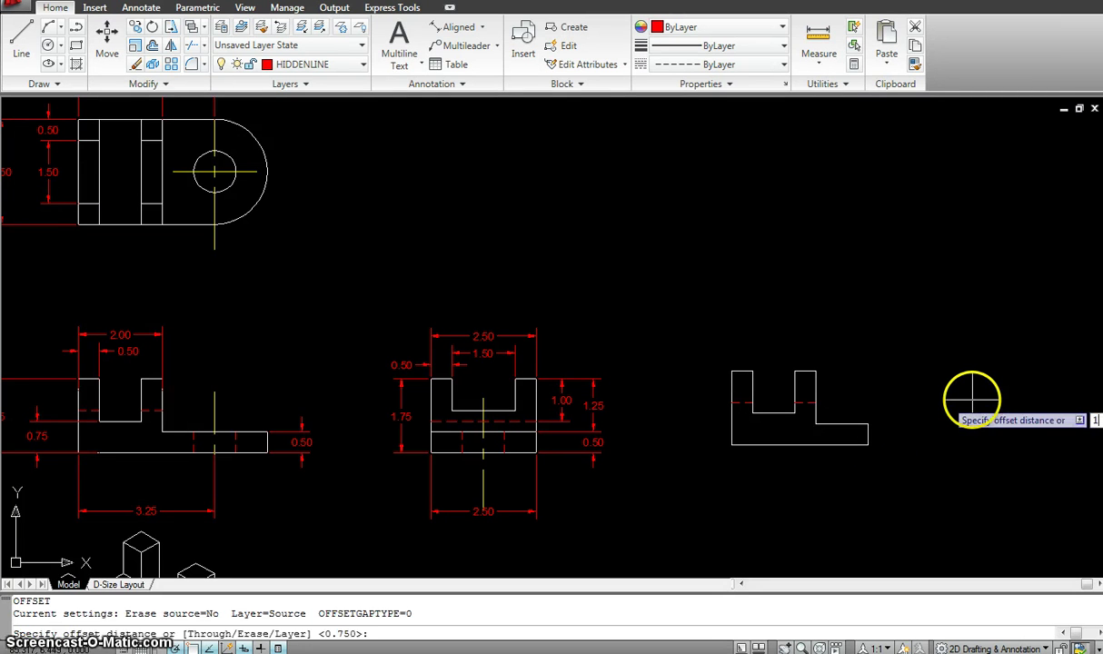
text(1.25)
key(Return)
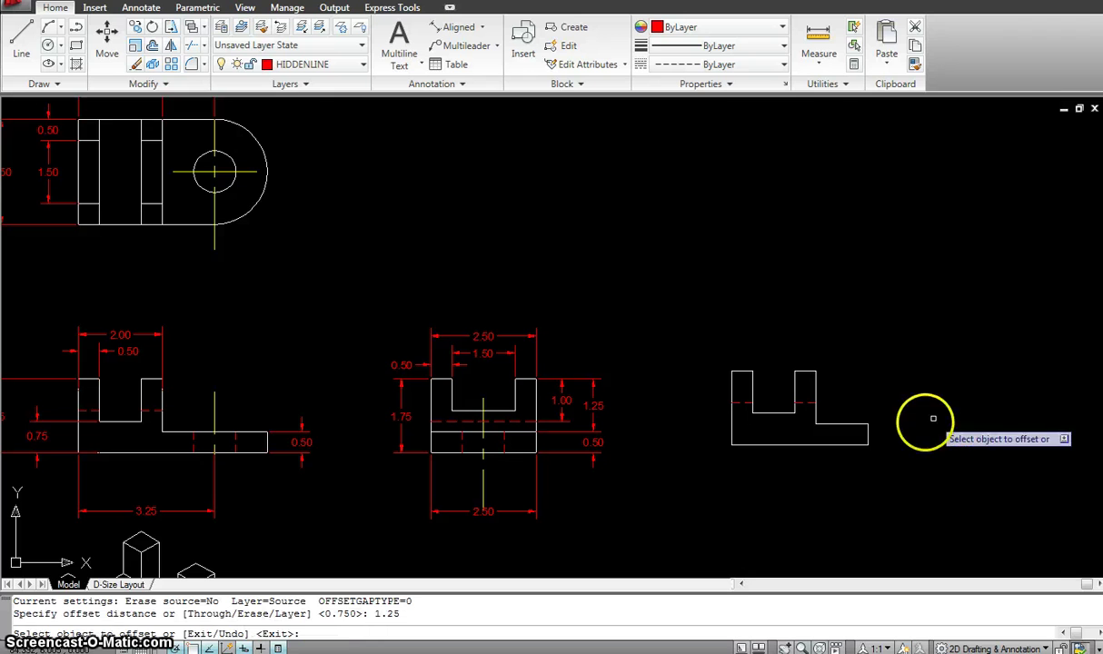
click(867, 435)
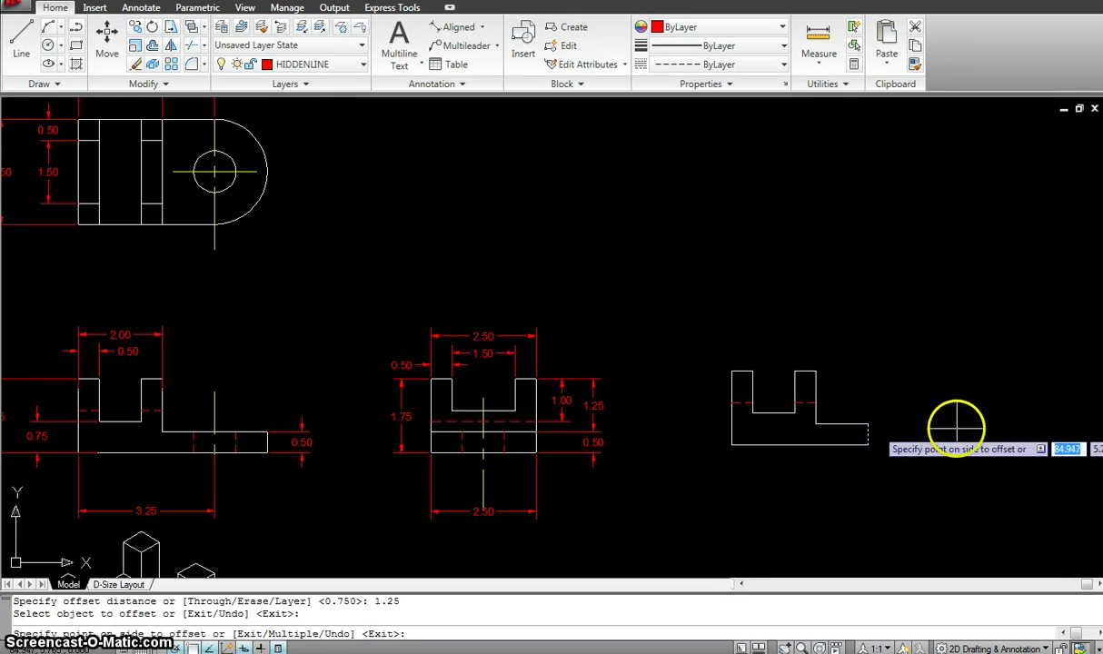
click(957, 429)
key(Escape)
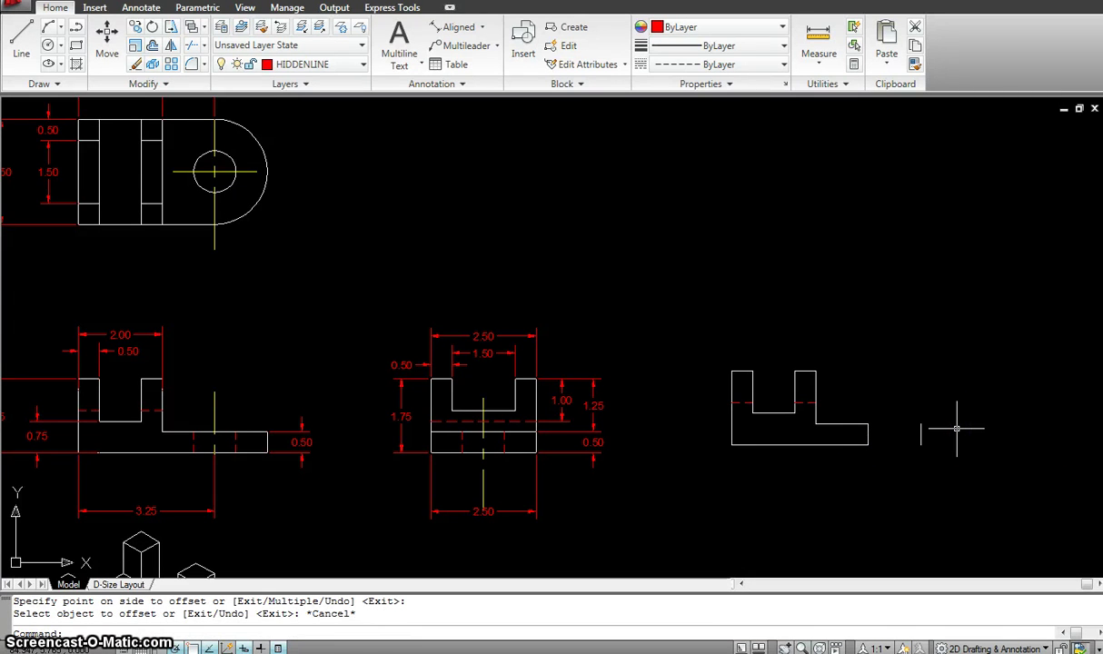
Put the original right end line of the outline, at the hole's axis, on the CENTERLINE layer.
click(868, 434)
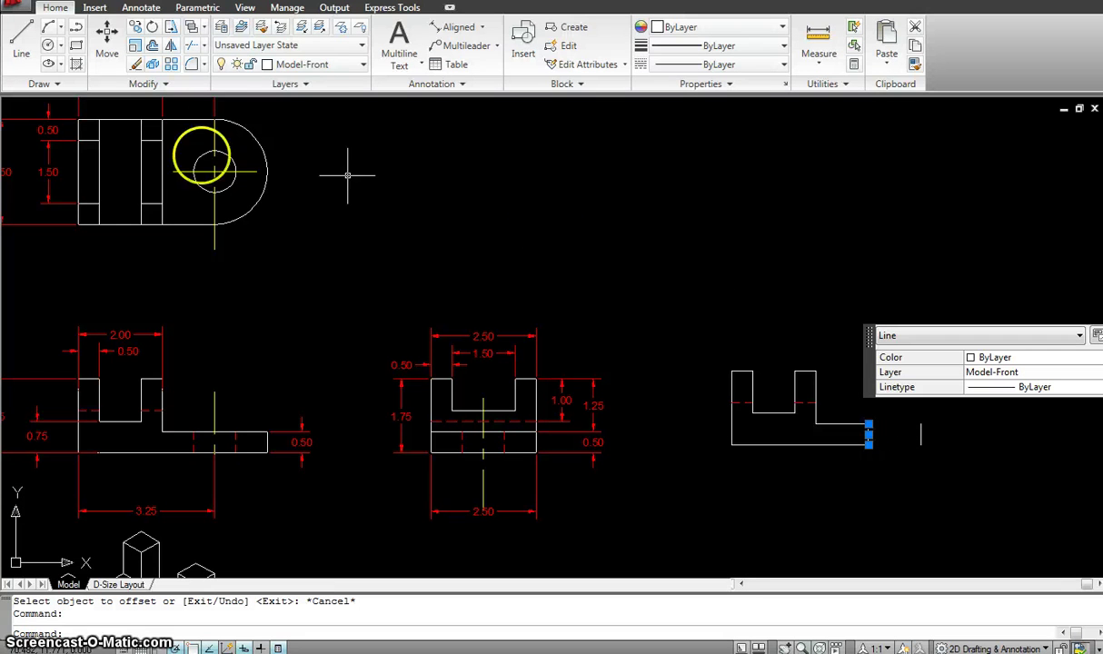
click(292, 66)
scroll(363, 127, up, 1)
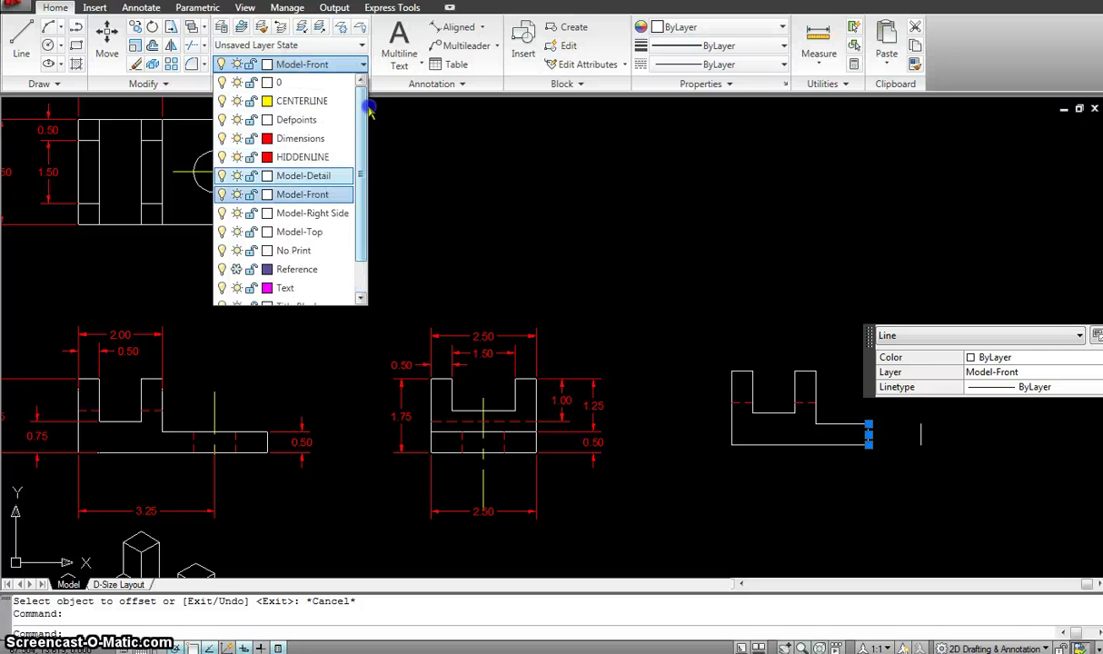
click(308, 101)
key(Escape)
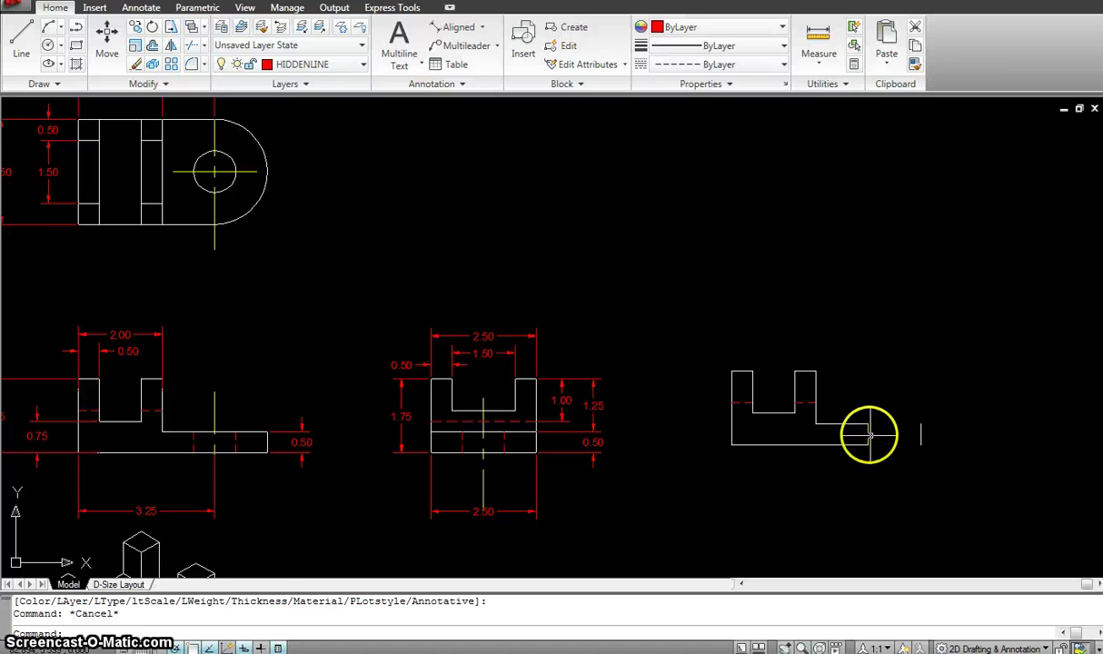
key(Escape)
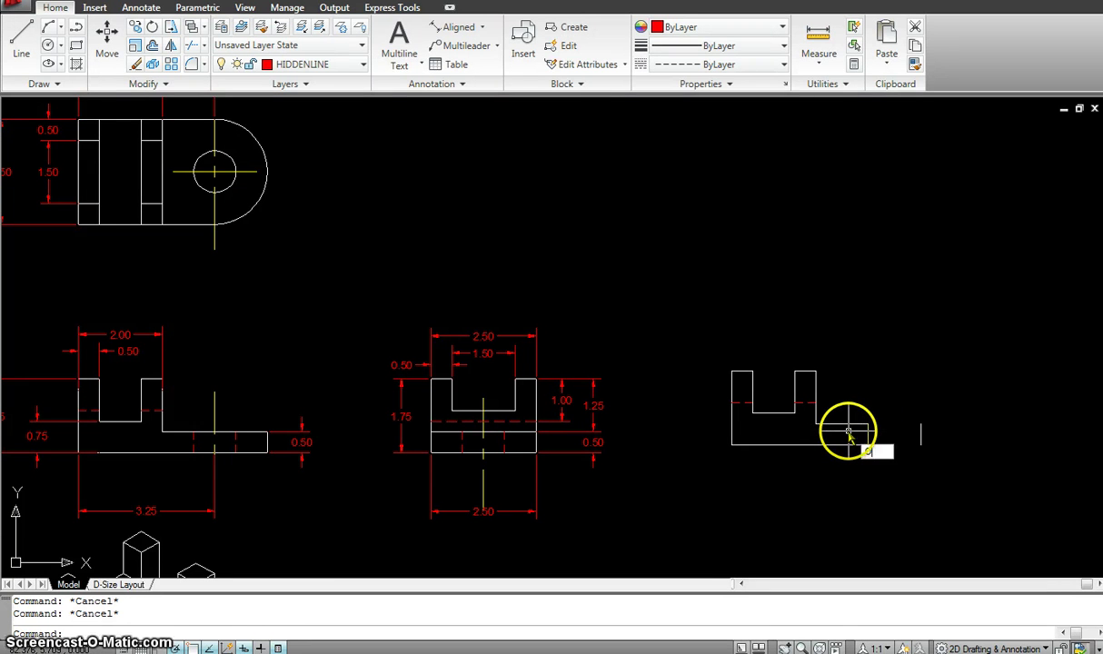
Offset the hole's centerline 0.5 to both the left and the right for the hole edges.
text(o)
key(Return)
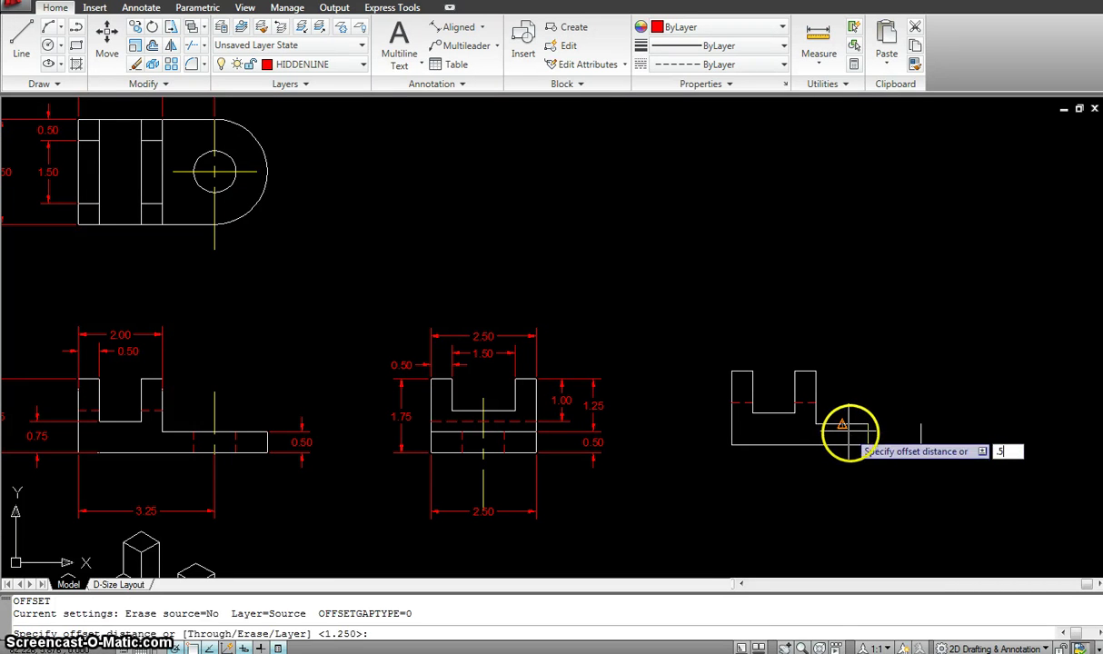
text(.5)
key(Return)
click(866, 434)
click(840, 432)
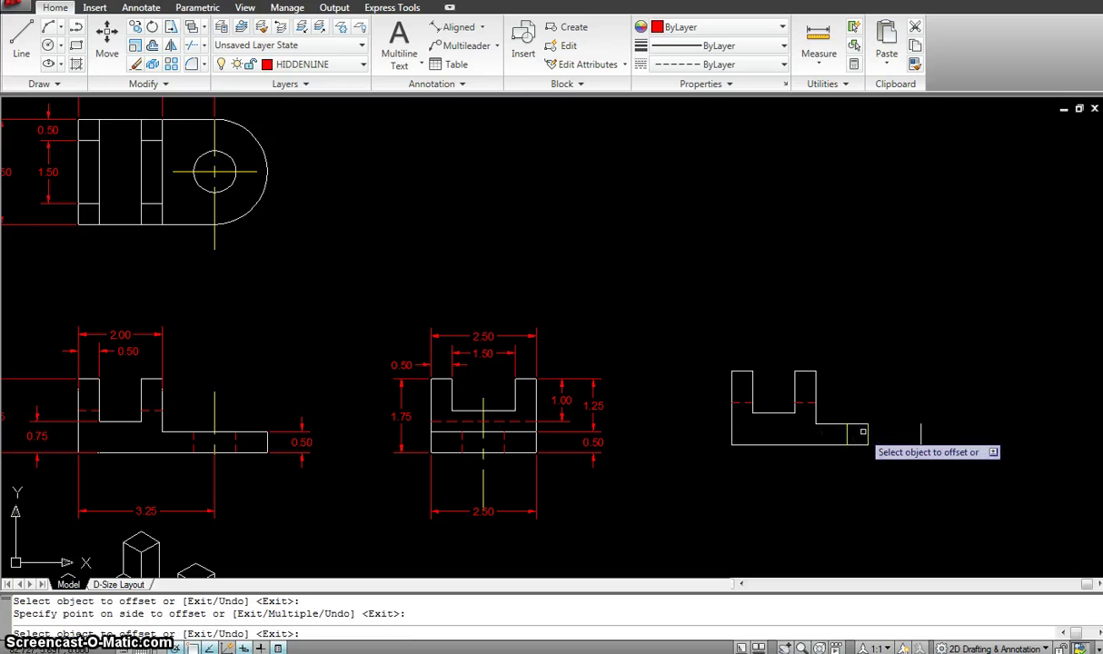
click(863, 432)
click(891, 436)
key(Escape)
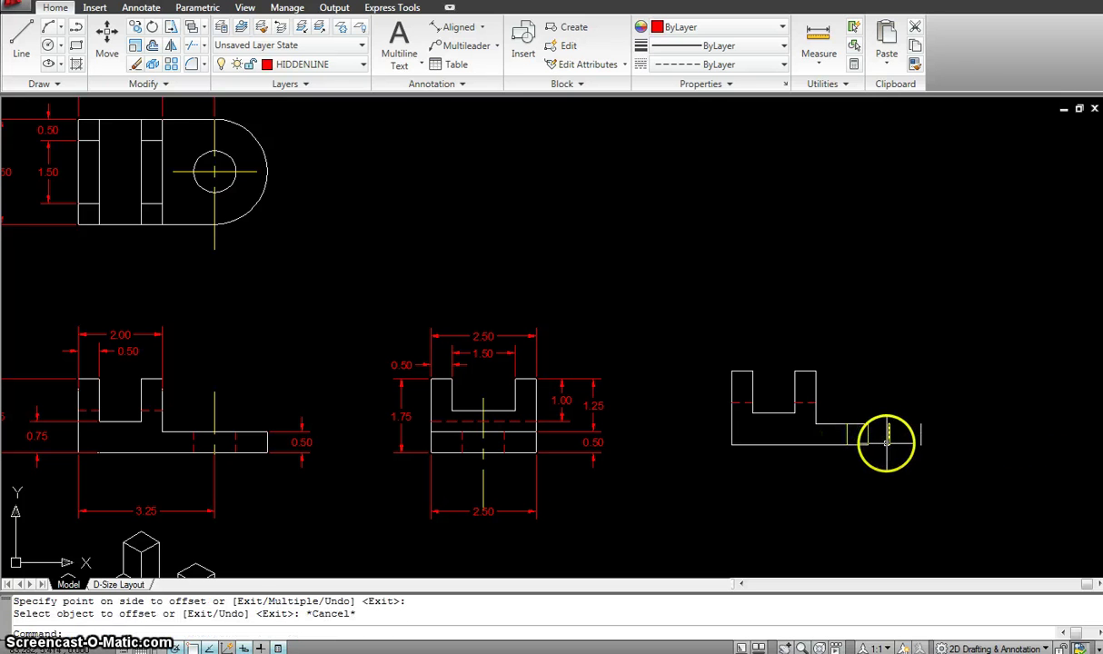
Put the two offset hole-edge lines on the HIDDENLINE layer.
click(890, 434)
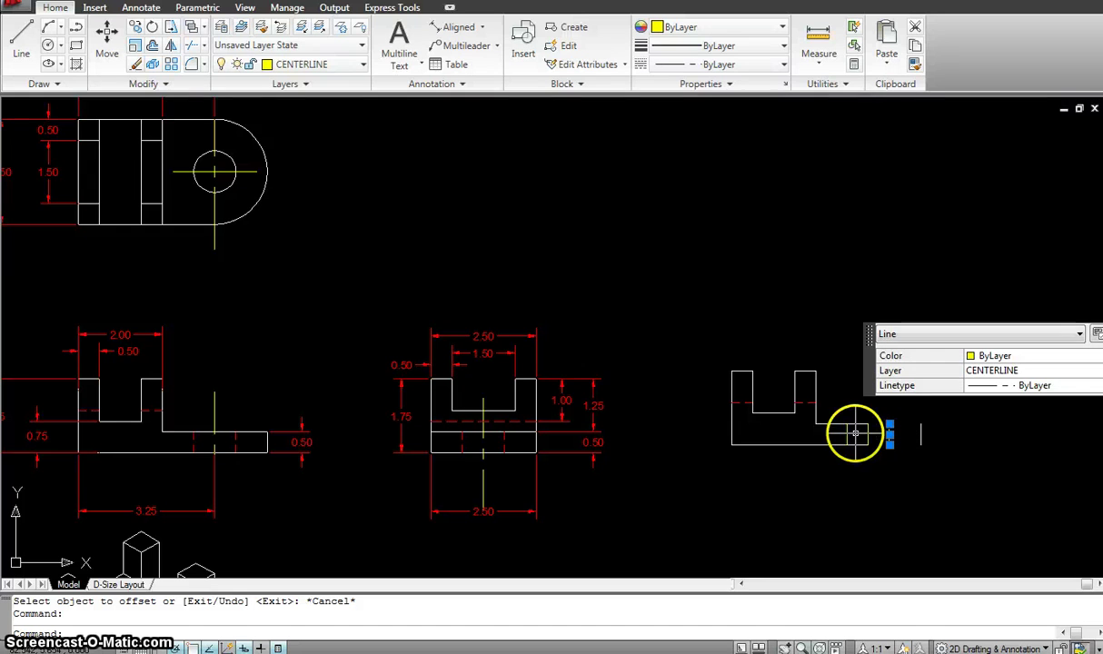
click(847, 435)
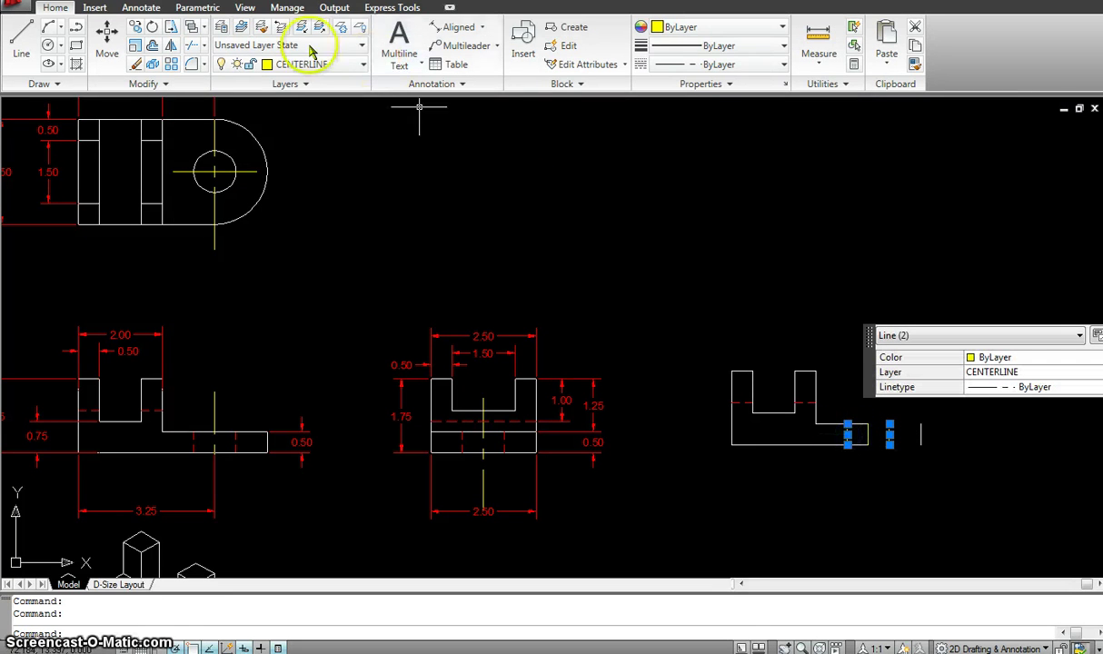
click(331, 70)
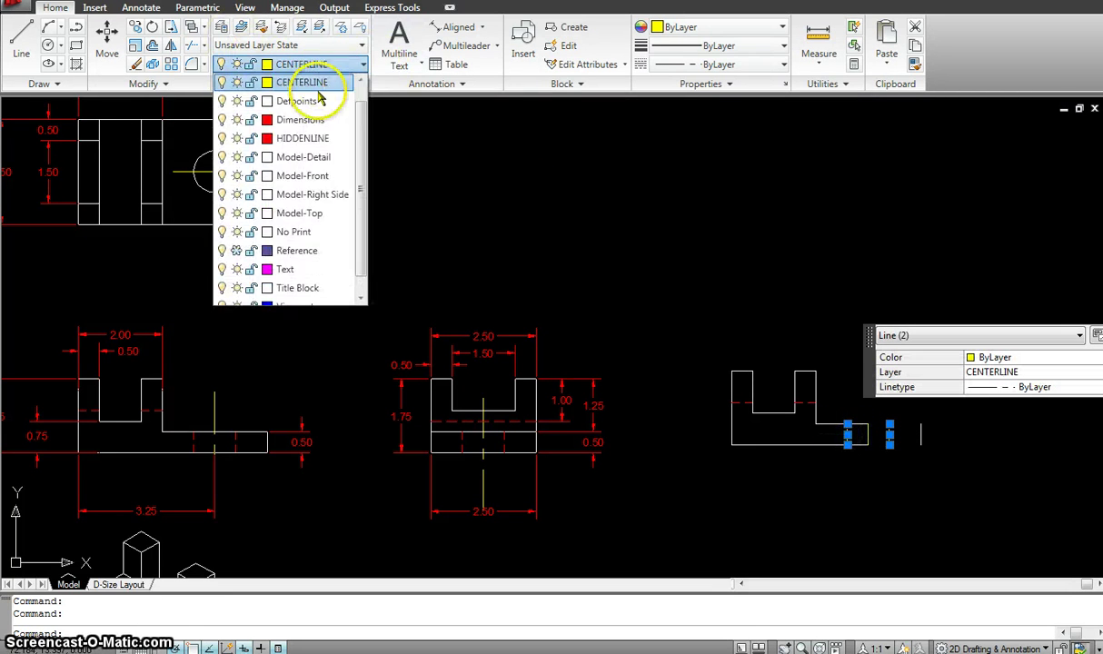
click(320, 139)
click(320, 139)
key(Escape)
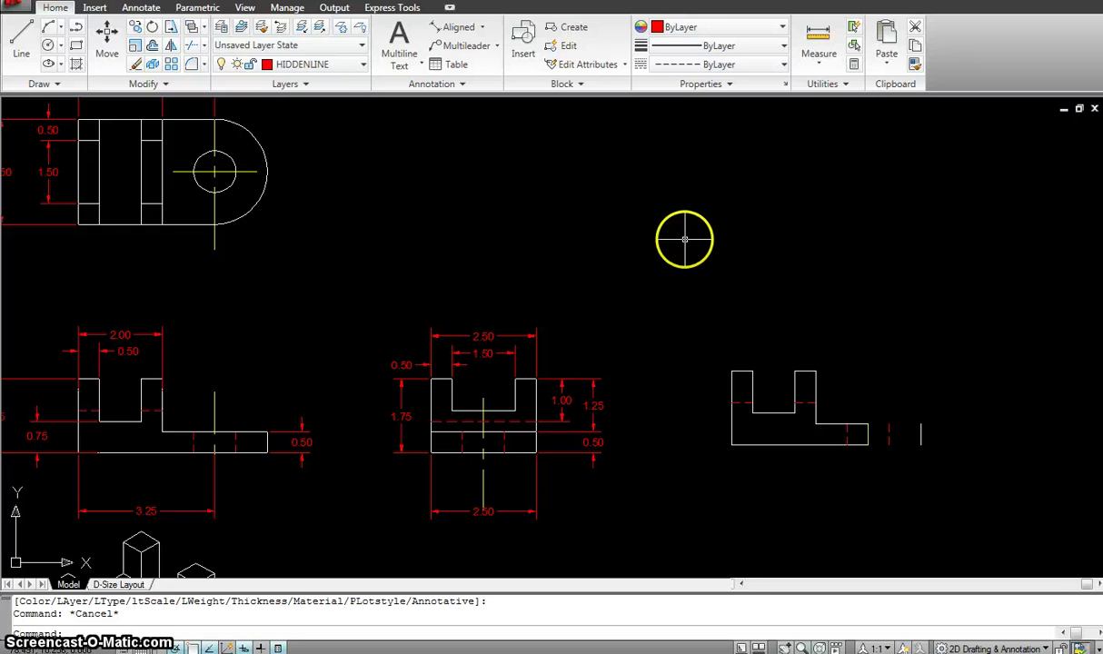
Stretch the base's top and bottom lines in the new front view to meet the offset right end line.
click(833, 424)
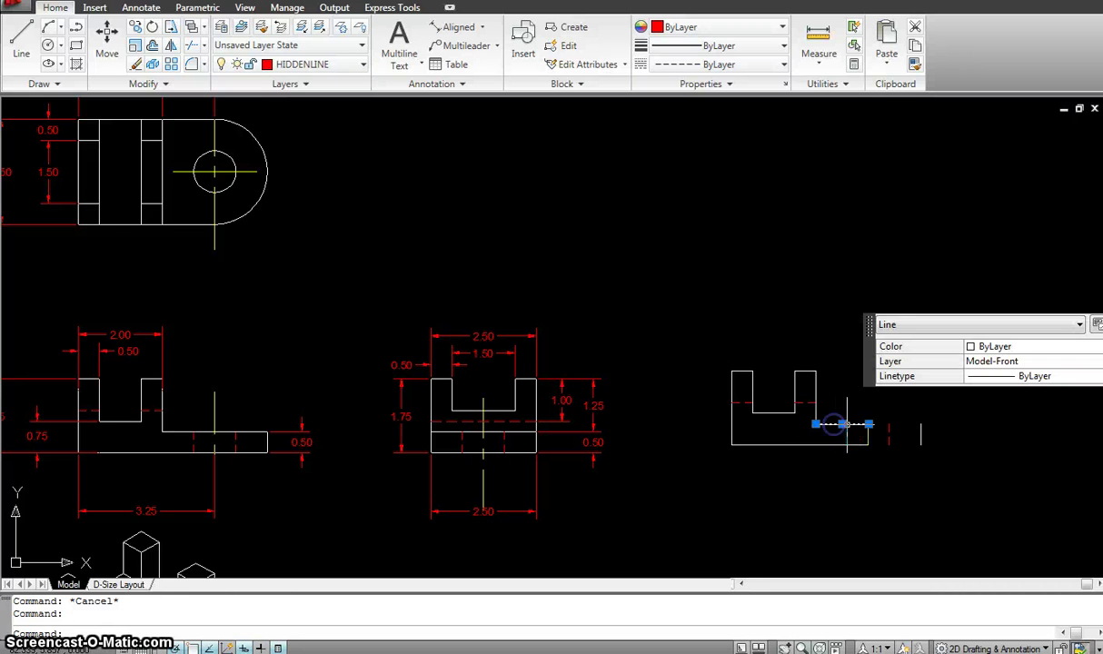
click(922, 426)
key(Escape)
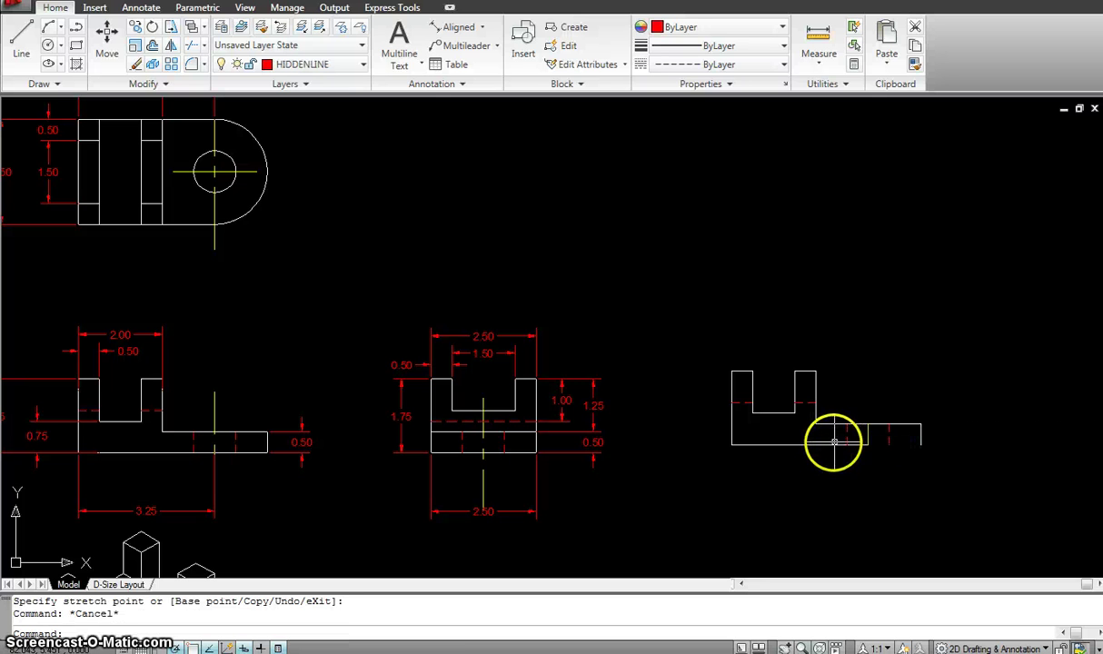
click(833, 443)
click(869, 444)
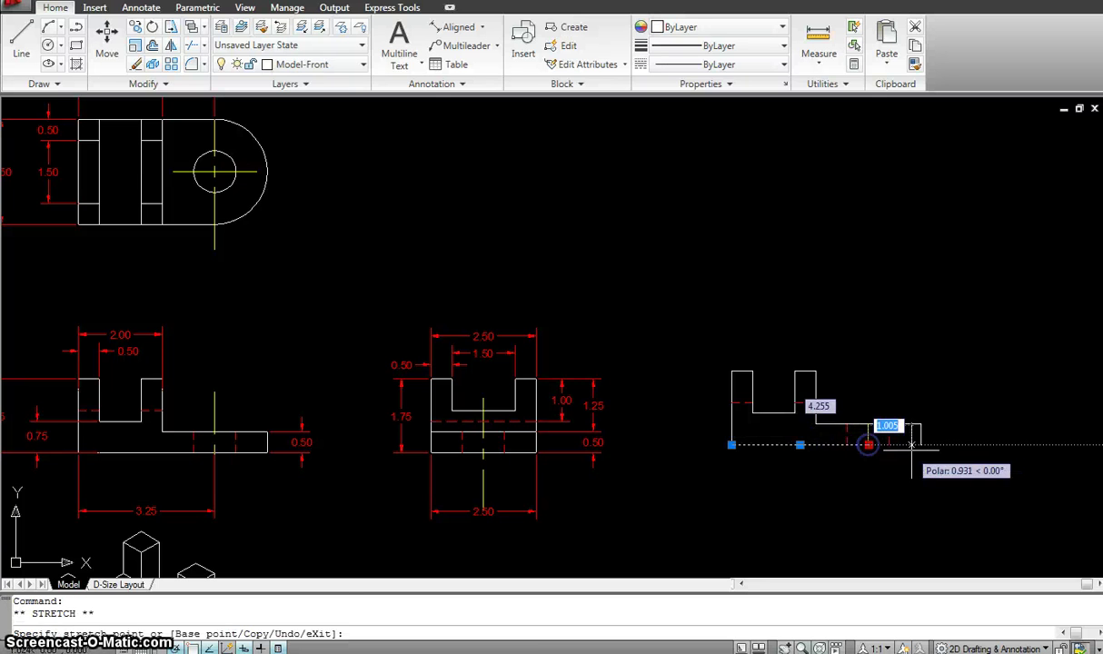
key(Escape)
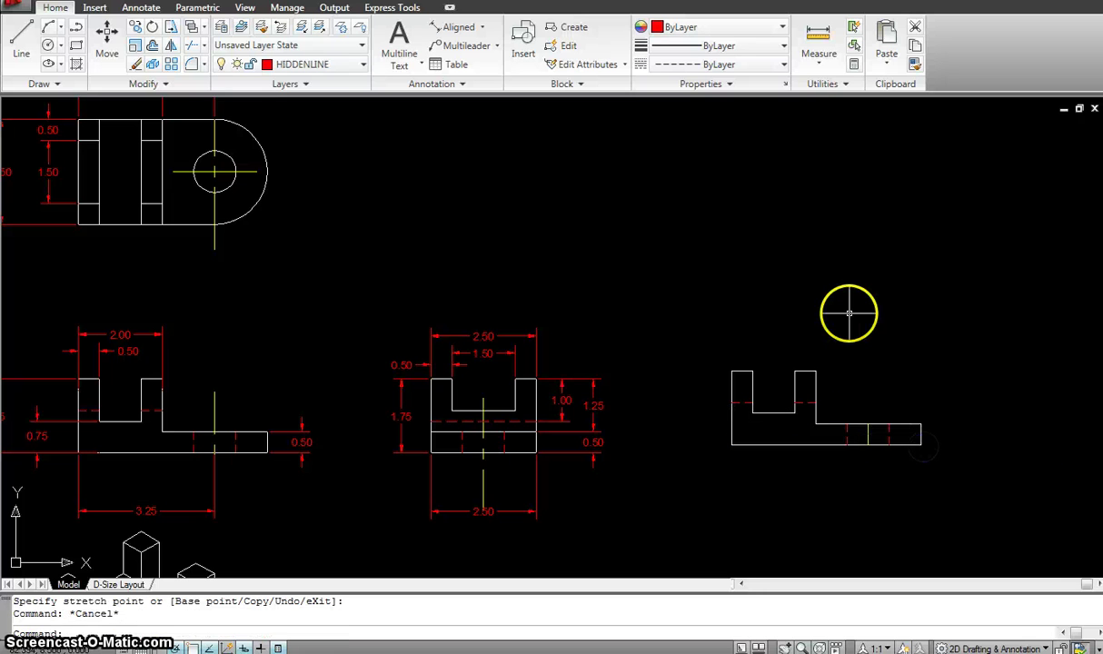
Lengthen the hole's centerline in the new front view so it extends above and below the base.
click(868, 434)
click(869, 424)
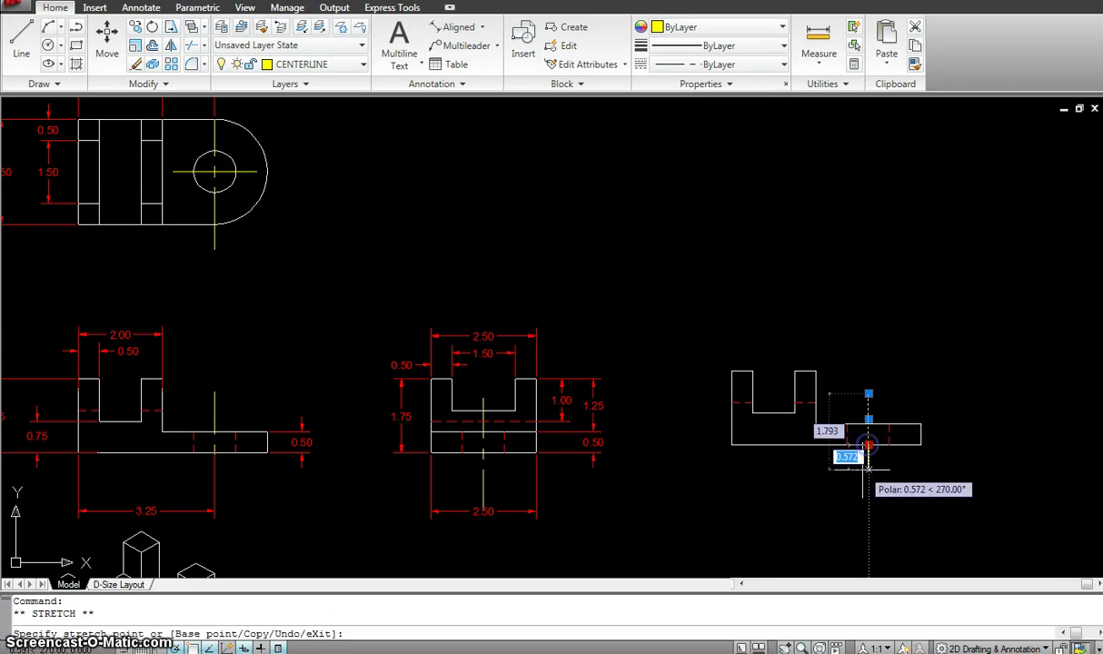
key(Escape)
key(Escape)
Try to make the frozen Reference layer current.
middle_drag(769, 293, 755, 294)
scroll(738, 284, down, 5)
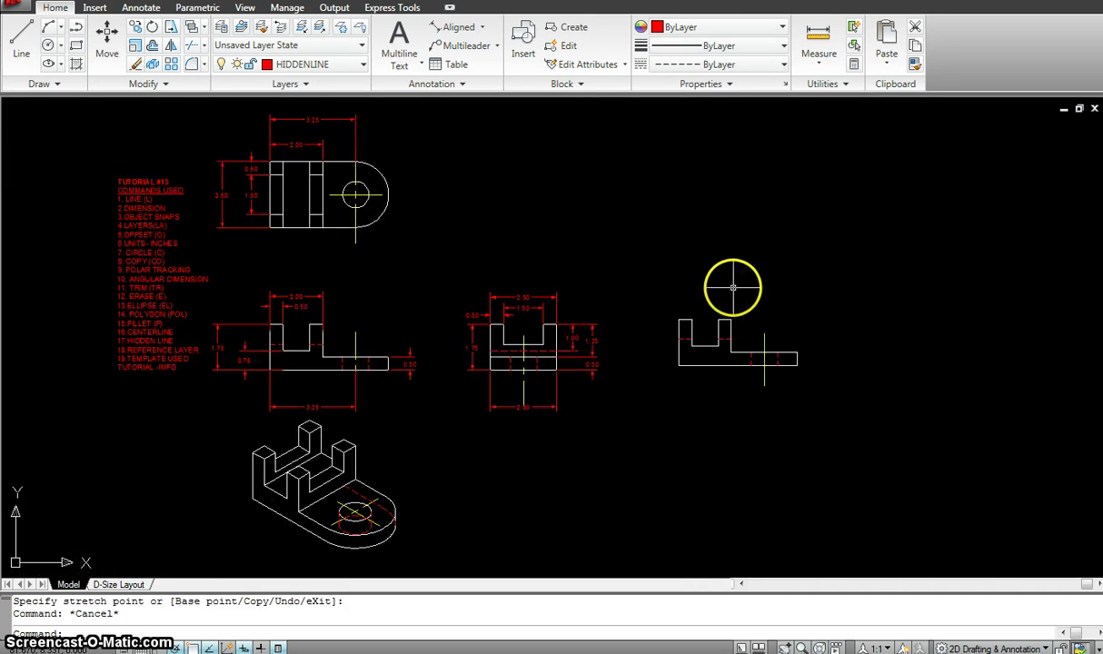
scroll(737, 283, up, 4)
middle_drag(748, 306, 814, 335)
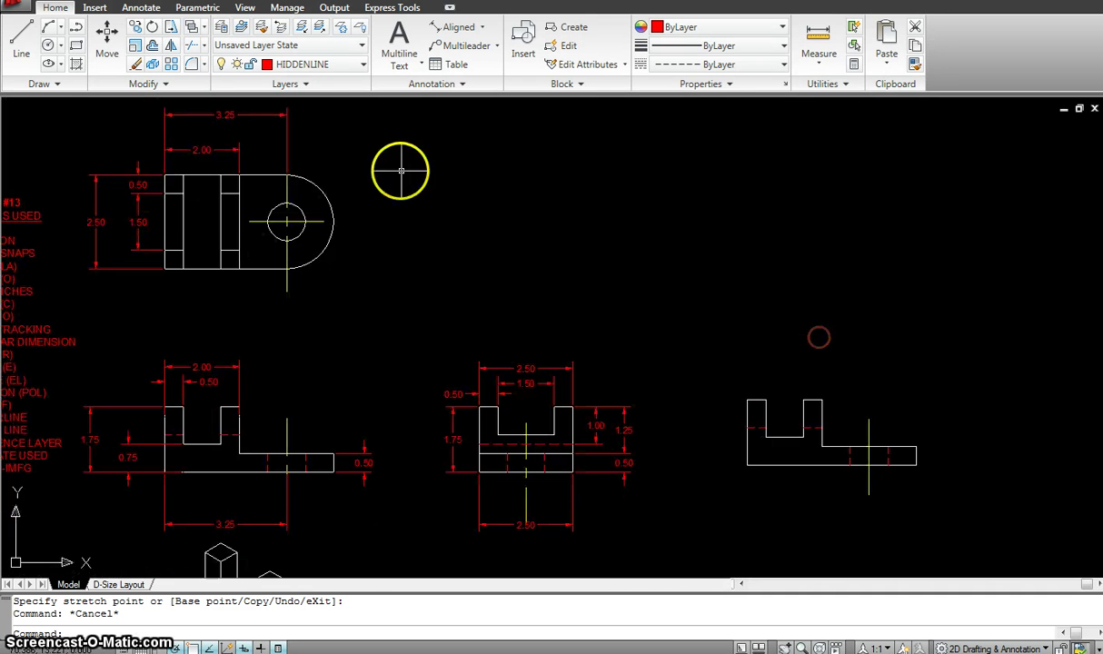
click(347, 70)
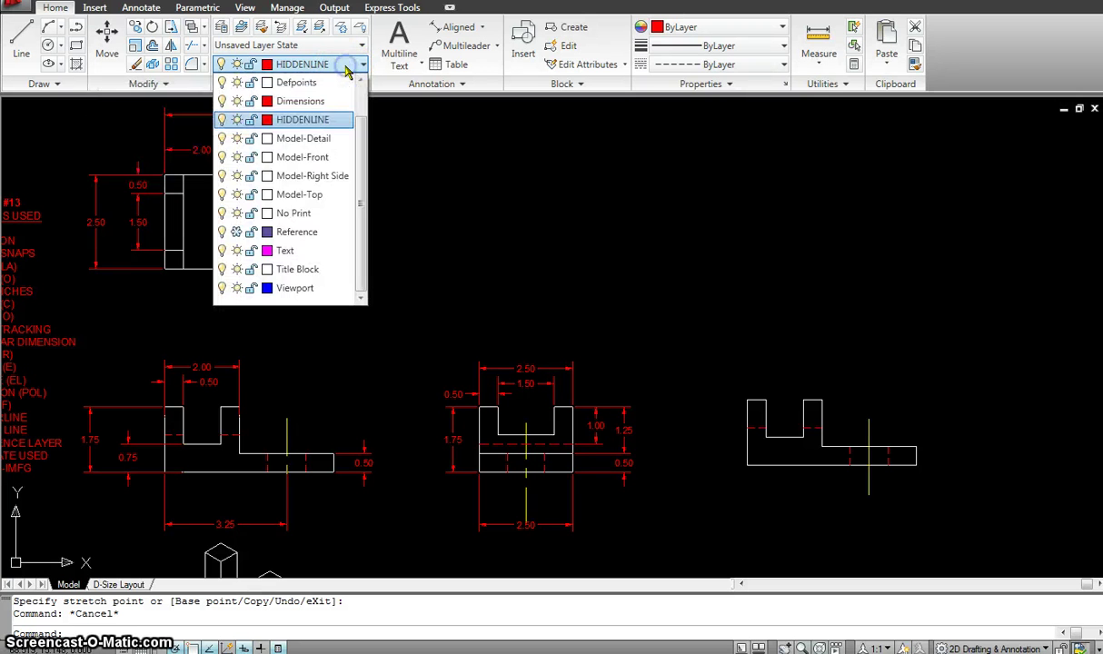
click(297, 233)
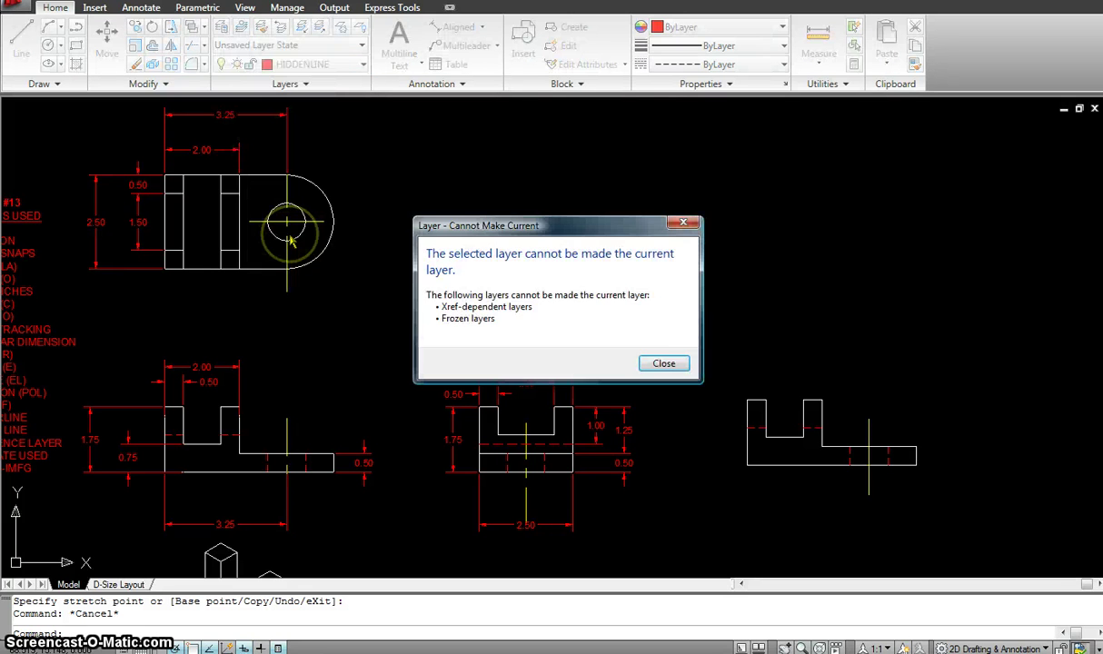
click(664, 364)
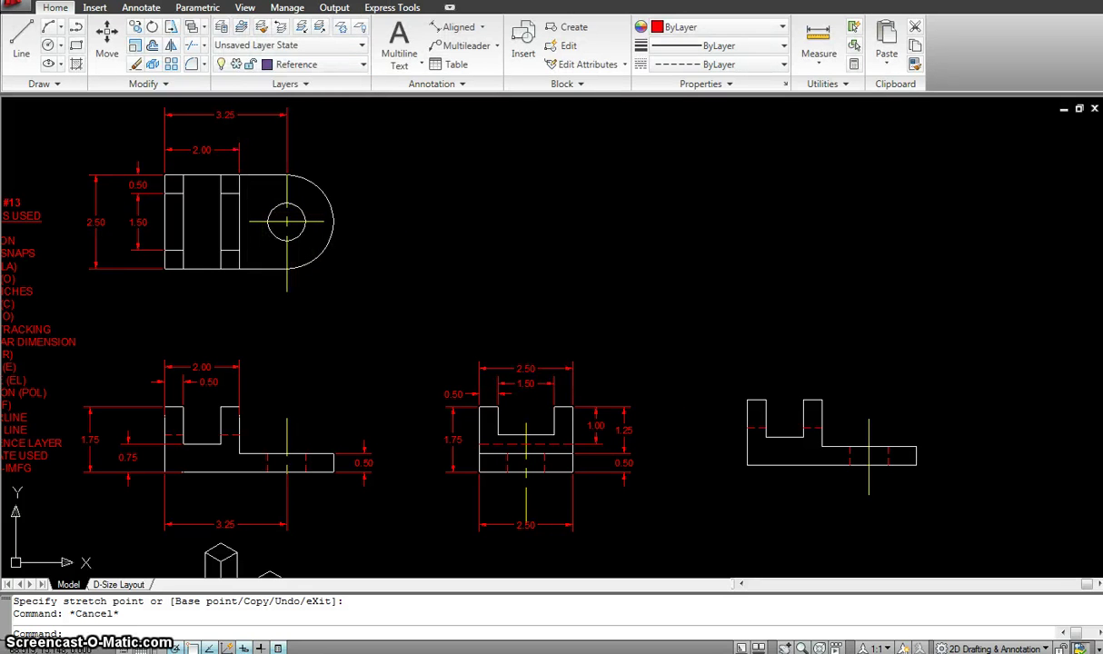
Thaw the Reference layer and make it the current layer.
click(313, 63)
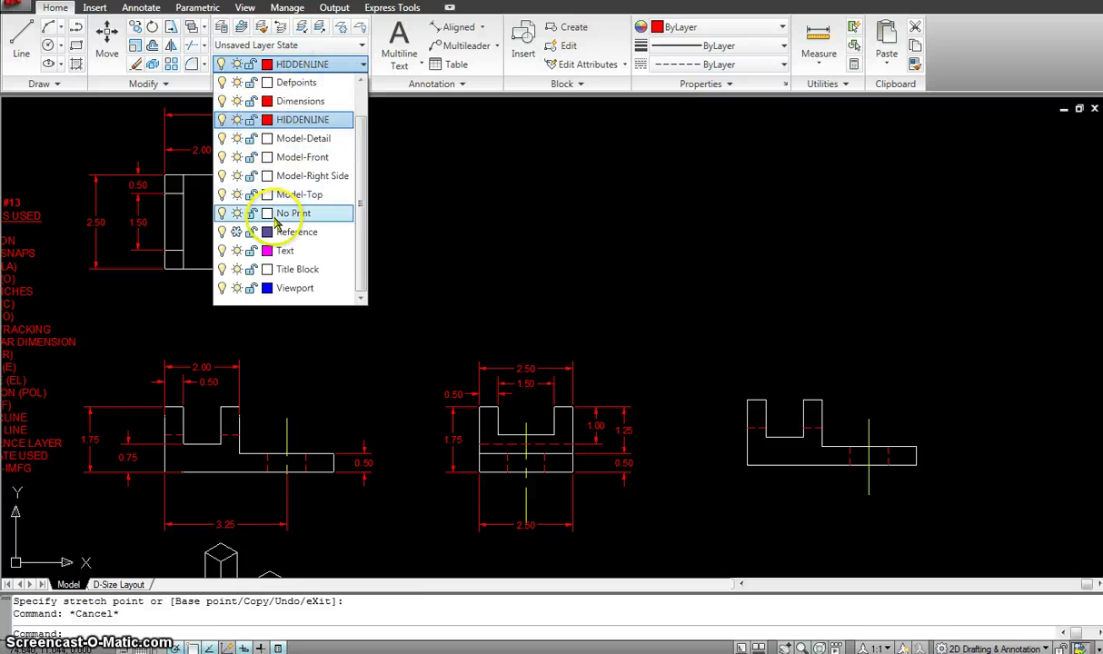
click(234, 235)
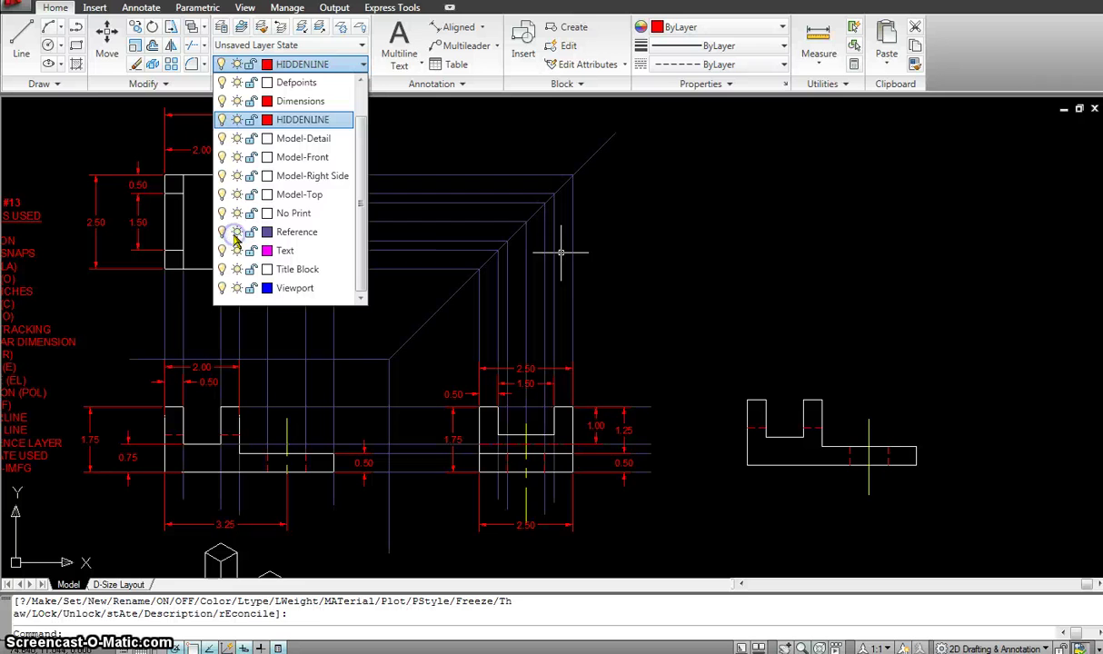
click(612, 256)
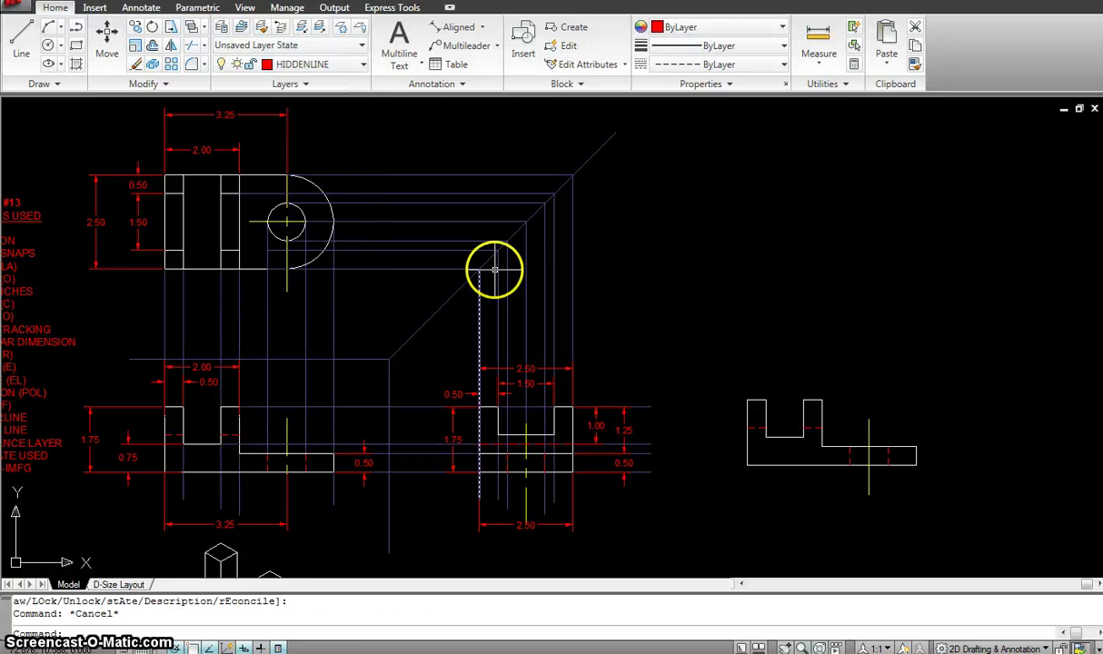
click(318, 66)
click(296, 233)
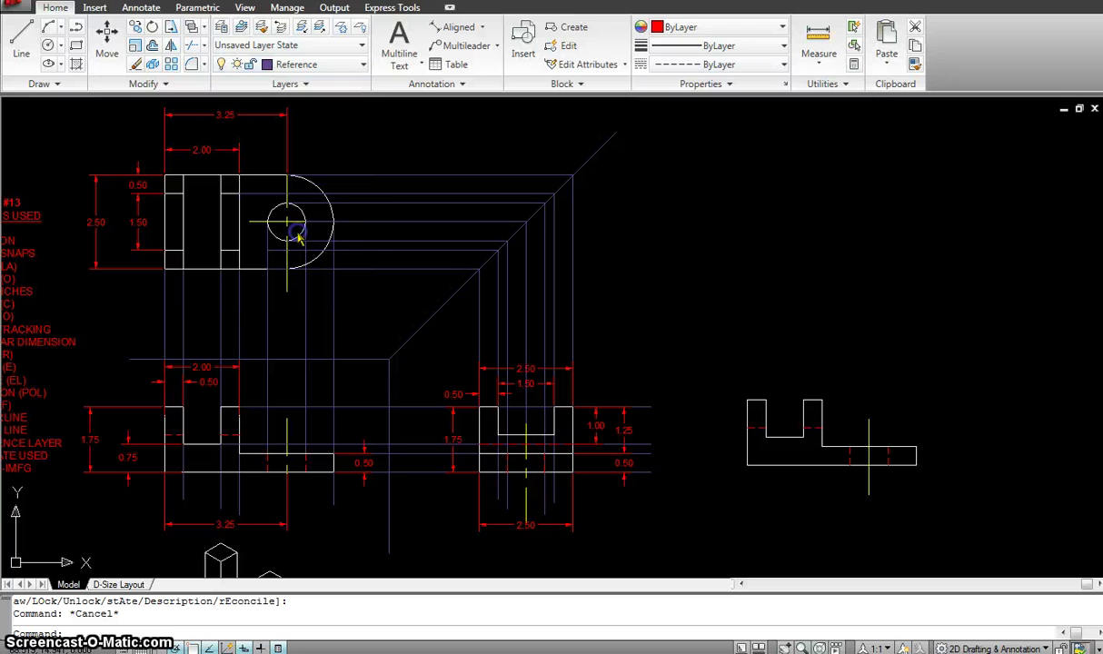
Draw vertical projection lines upward from both top corners of the left upright in the new front view.
text(L)
key(Return)
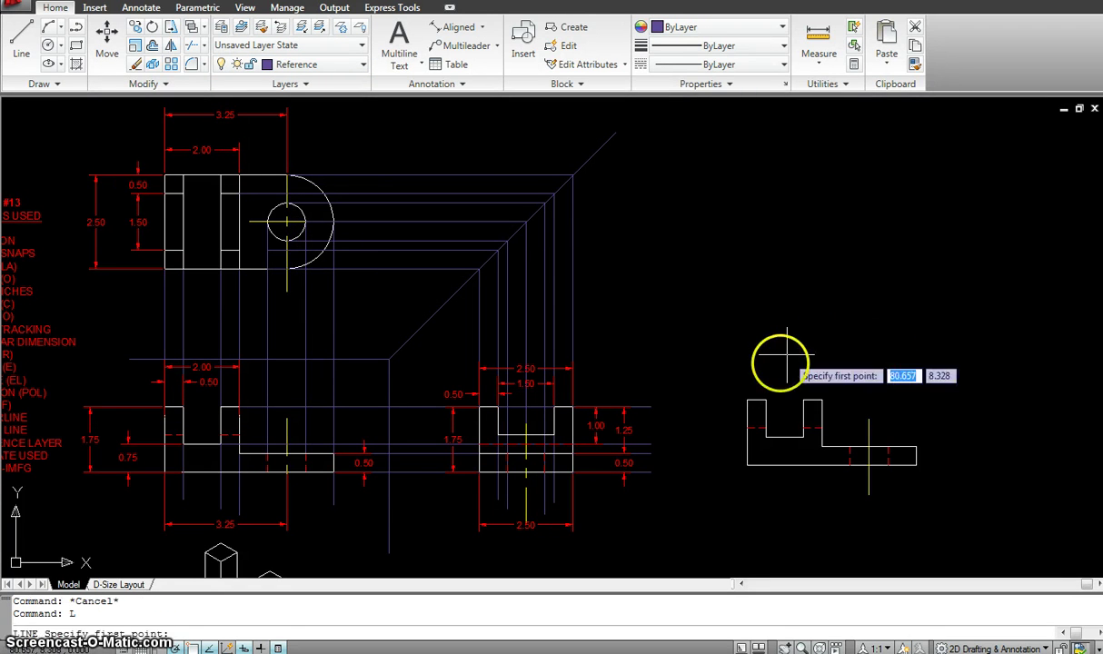
click(747, 400)
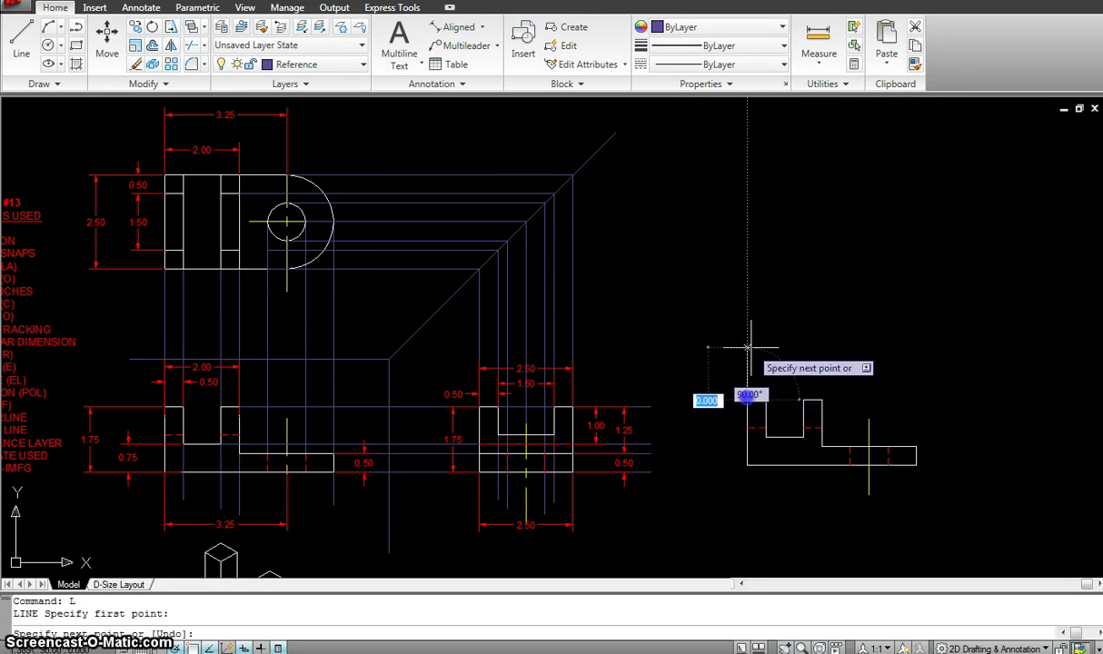
click(747, 120)
key(Return)
key(Return)
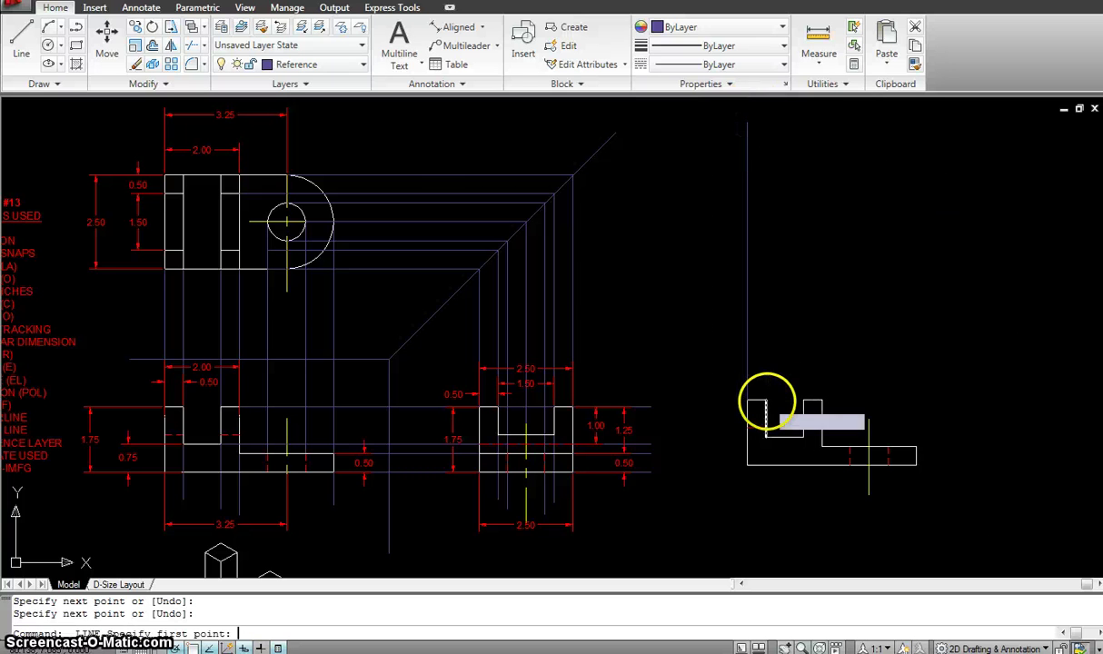
click(766, 399)
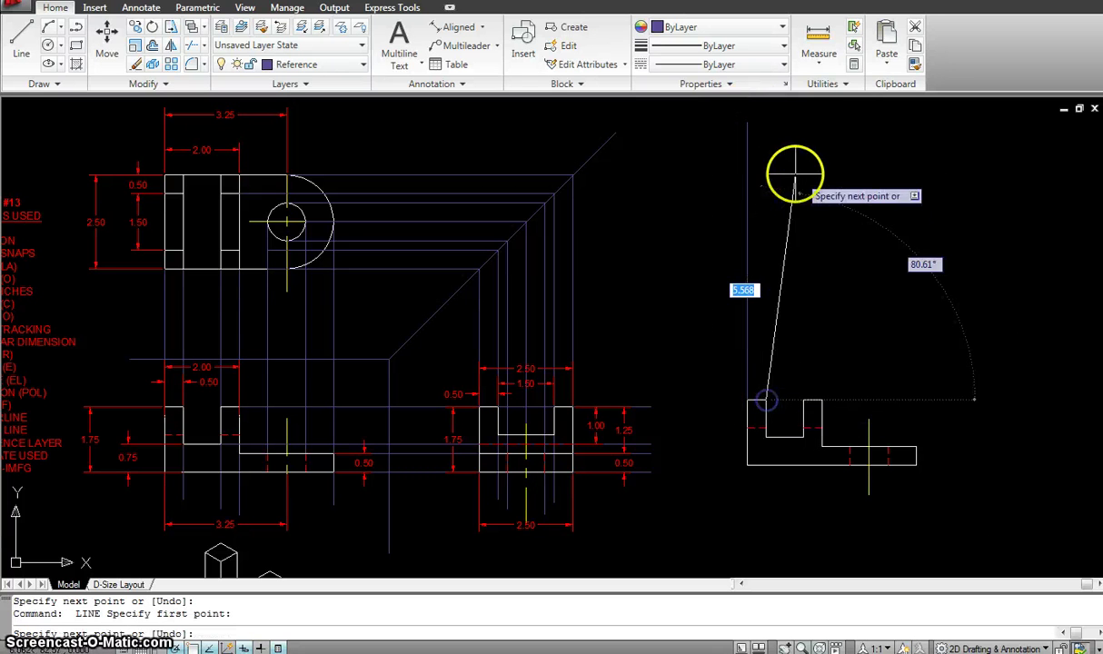
click(767, 134)
key(Return)
Draw vertical projection lines upward from both top corners of the right upright in the new front view.
key(Return)
click(803, 400)
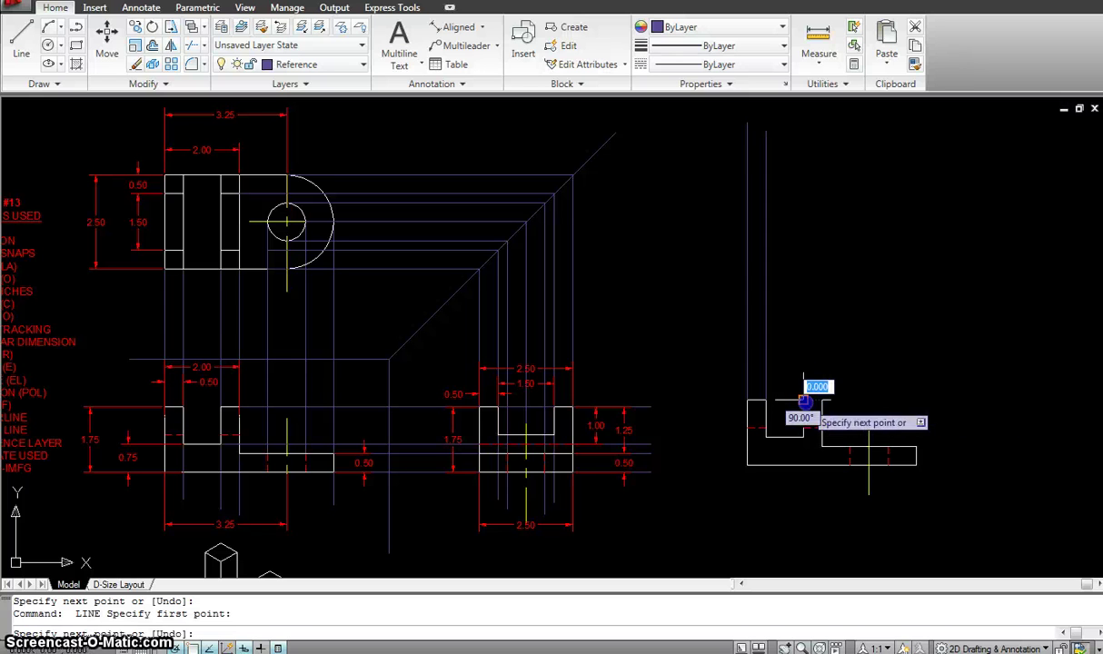
click(810, 125)
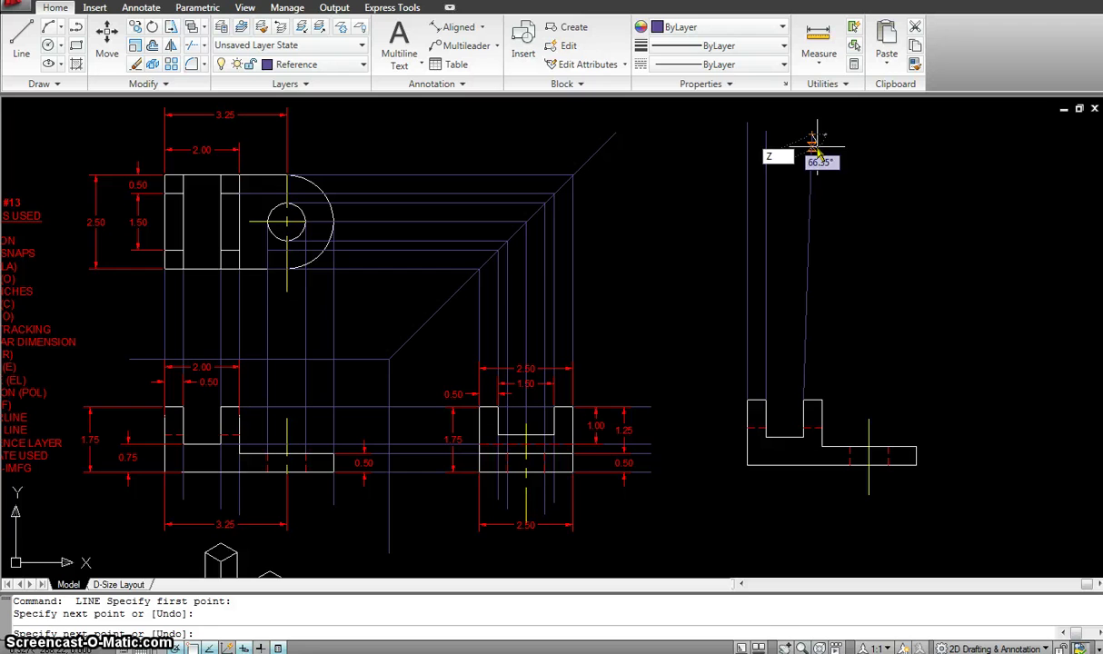
key(ctrl+z)
click(796, 145)
right_click(843, 402)
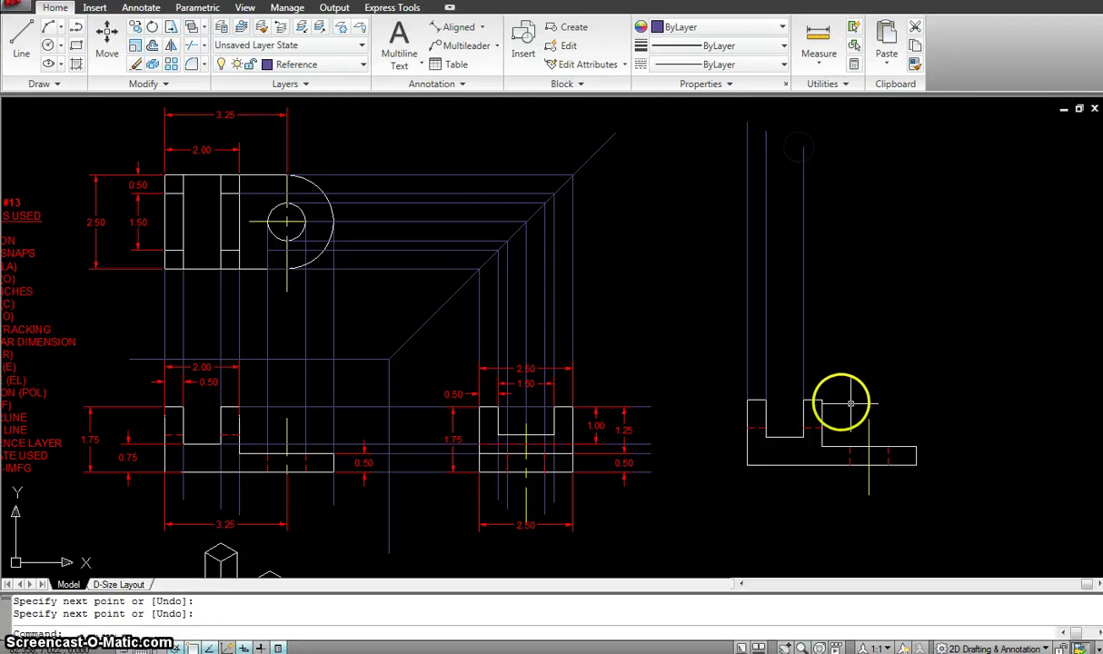
key(Return)
click(822, 400)
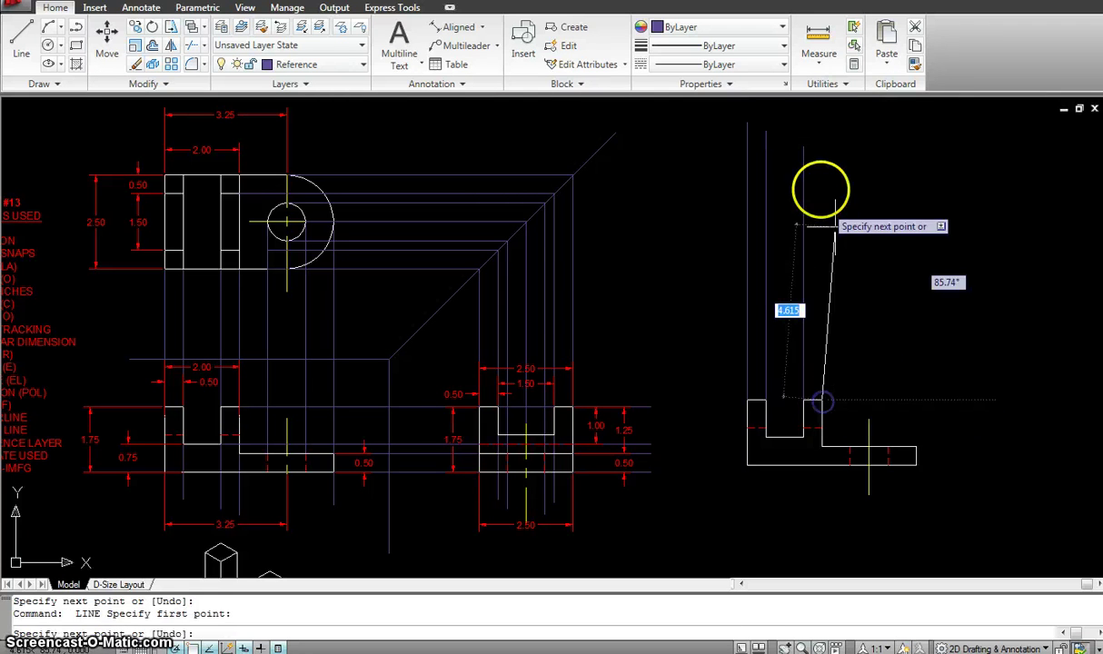
click(820, 147)
key(Return)
Draw vertical projection lines upward from the base's upper right corner and from the upper end of the hole's centerline.
key(Return)
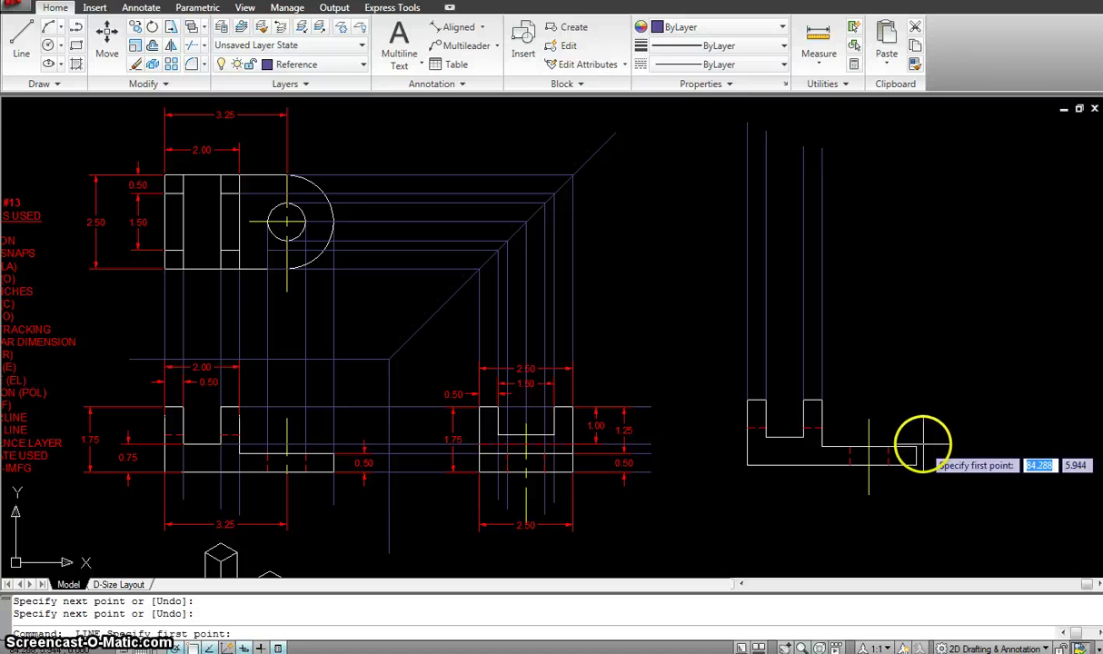
click(916, 444)
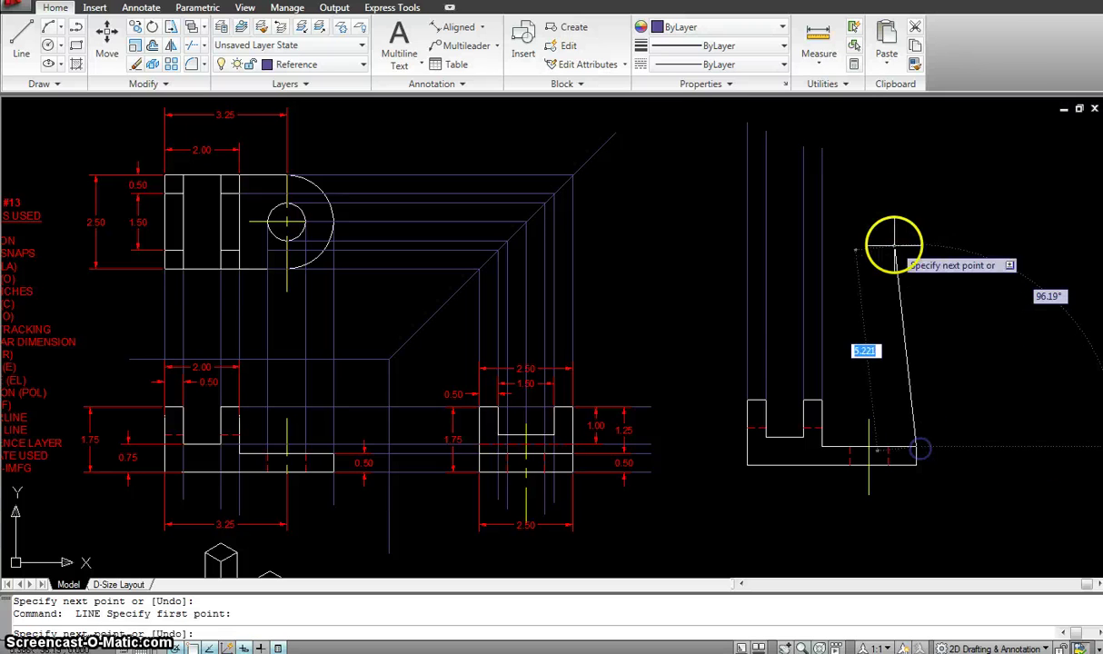
click(915, 147)
key(Return)
key(Return)
click(870, 418)
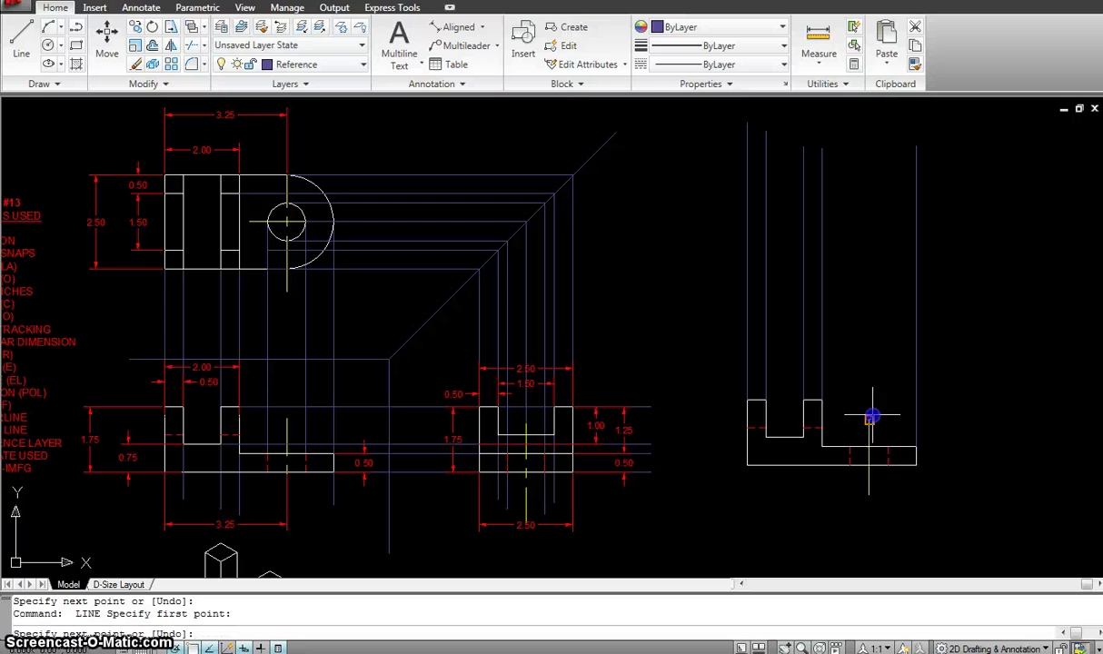
click(871, 147)
key(Return)
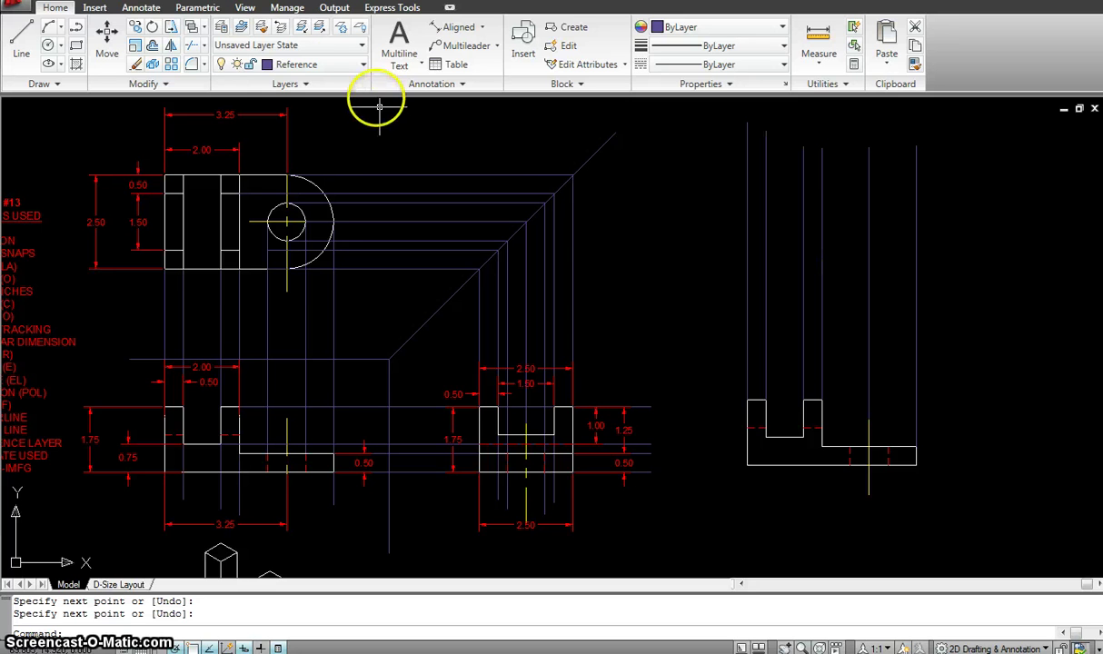
On the Model-Top layer, draw a 3.25 horizontal line from the leftmost projection line to the hole's axis projection line above the front view.
click(342, 65)
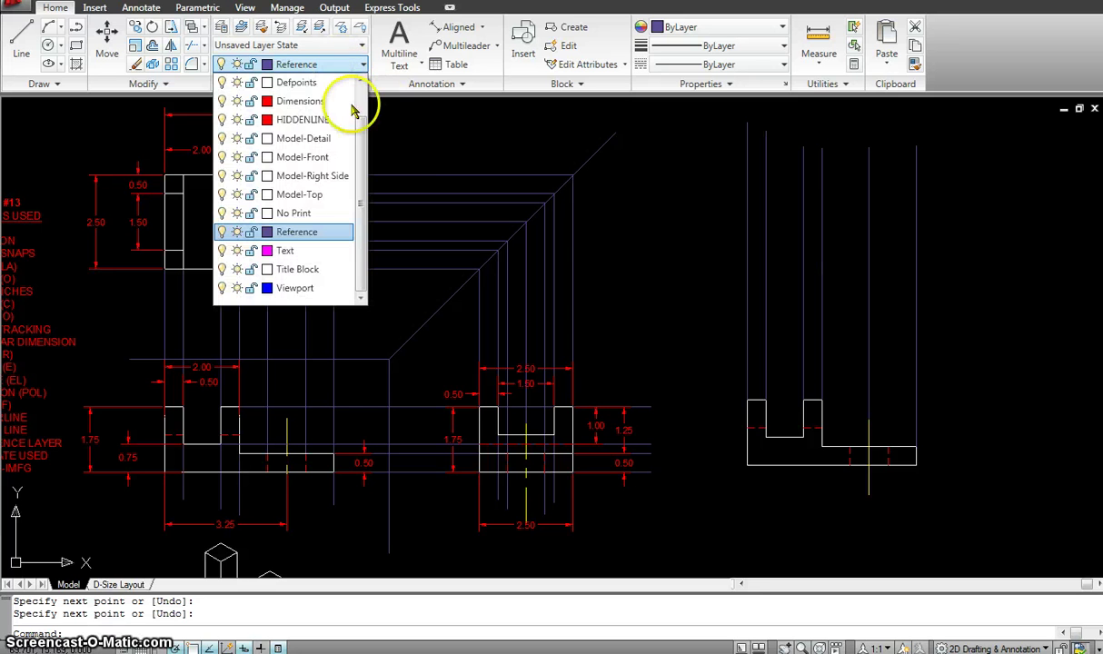
scroll(361, 109, up, 2)
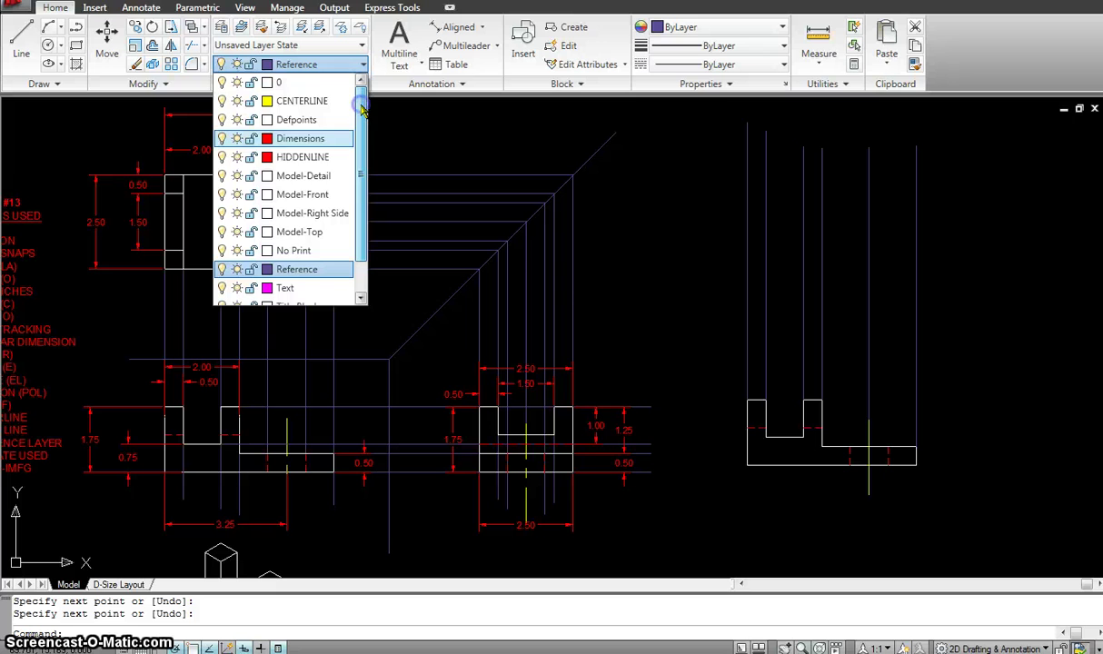
click(271, 231)
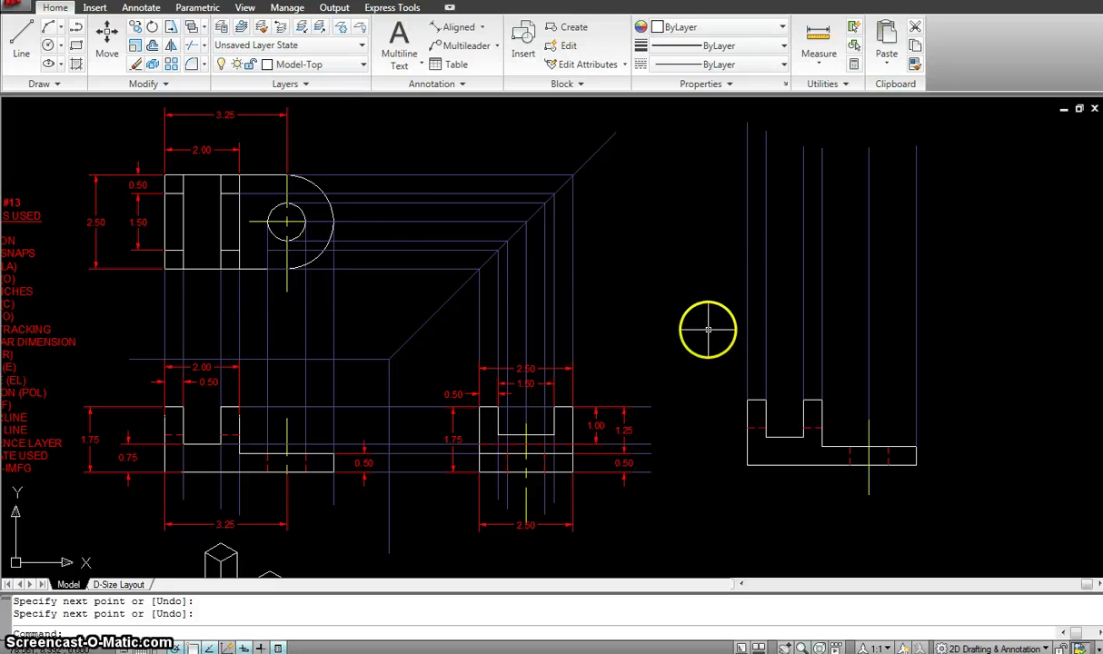
text(L)
key(Return)
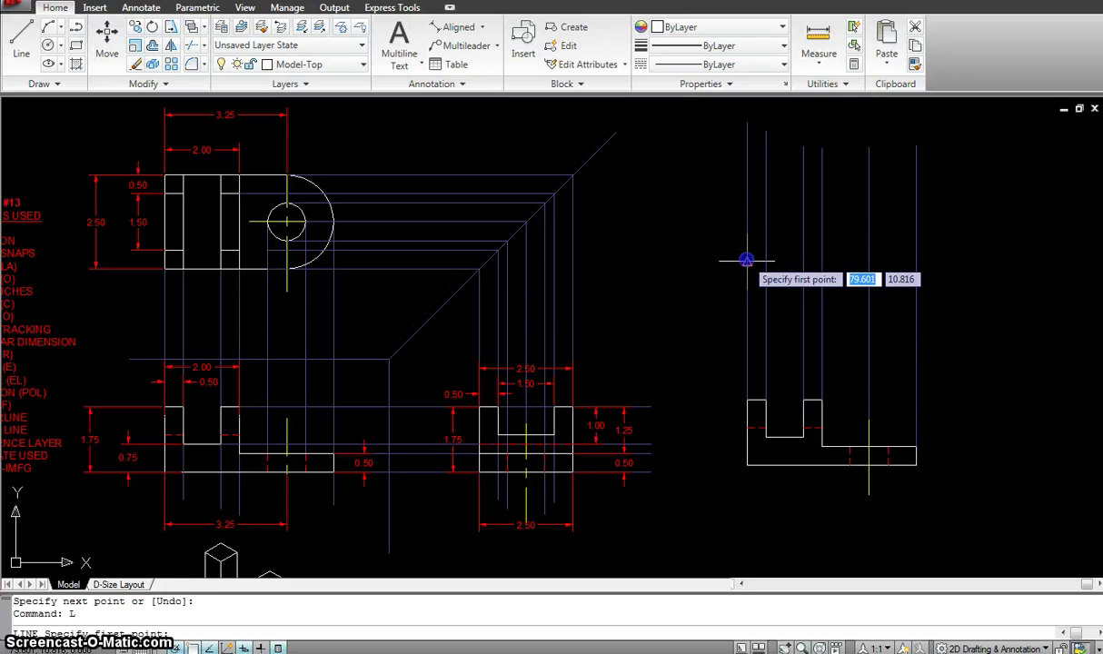
click(745, 260)
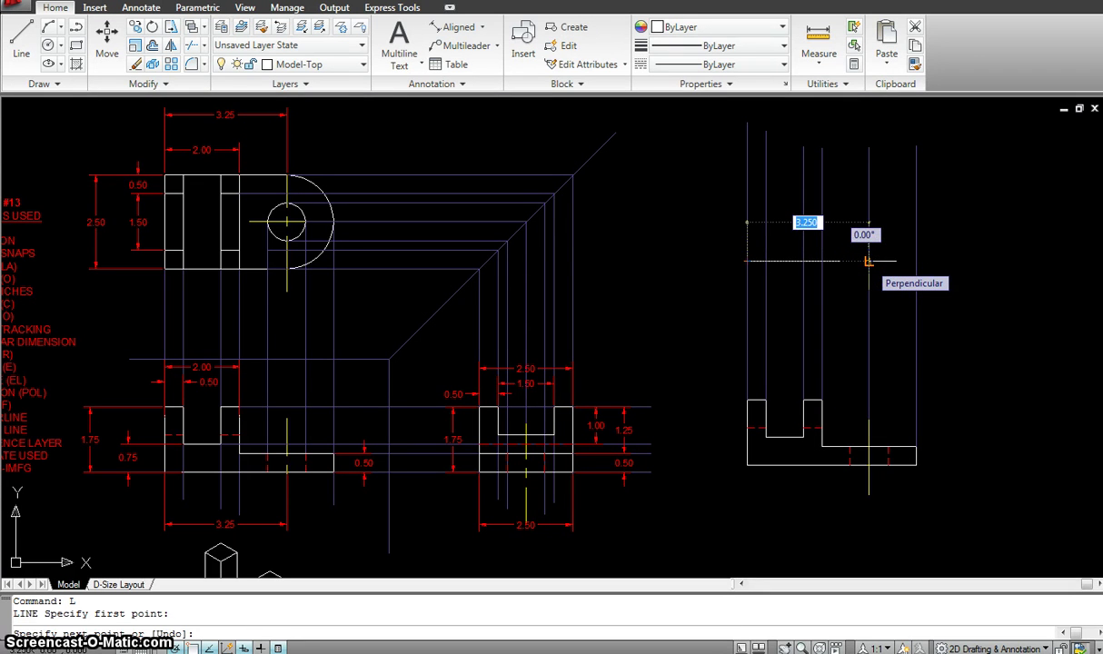
click(869, 263)
key(Escape)
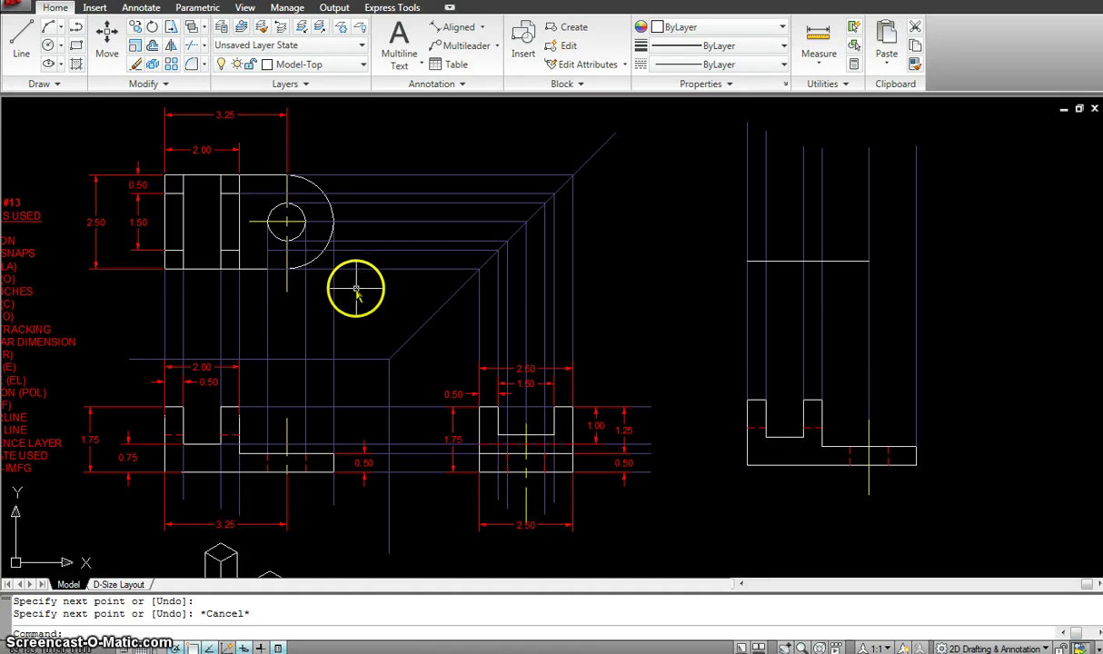
Offset the new top view's horizontal edge line upward by 0.25.
text(o)
key(Return)
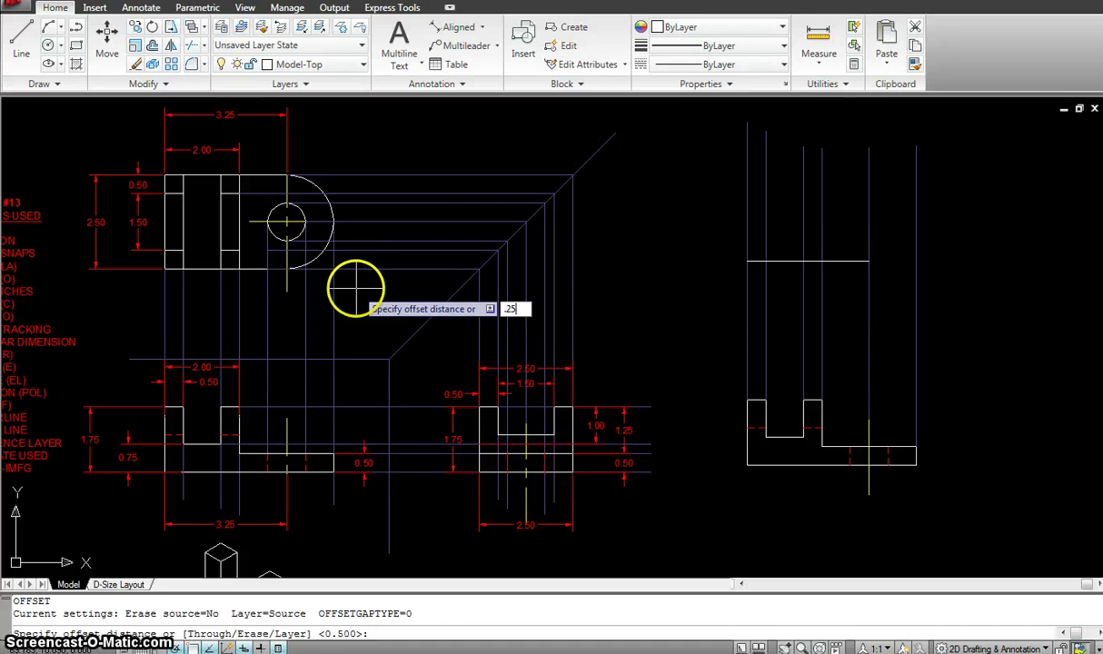
text(.25)
key(Return)
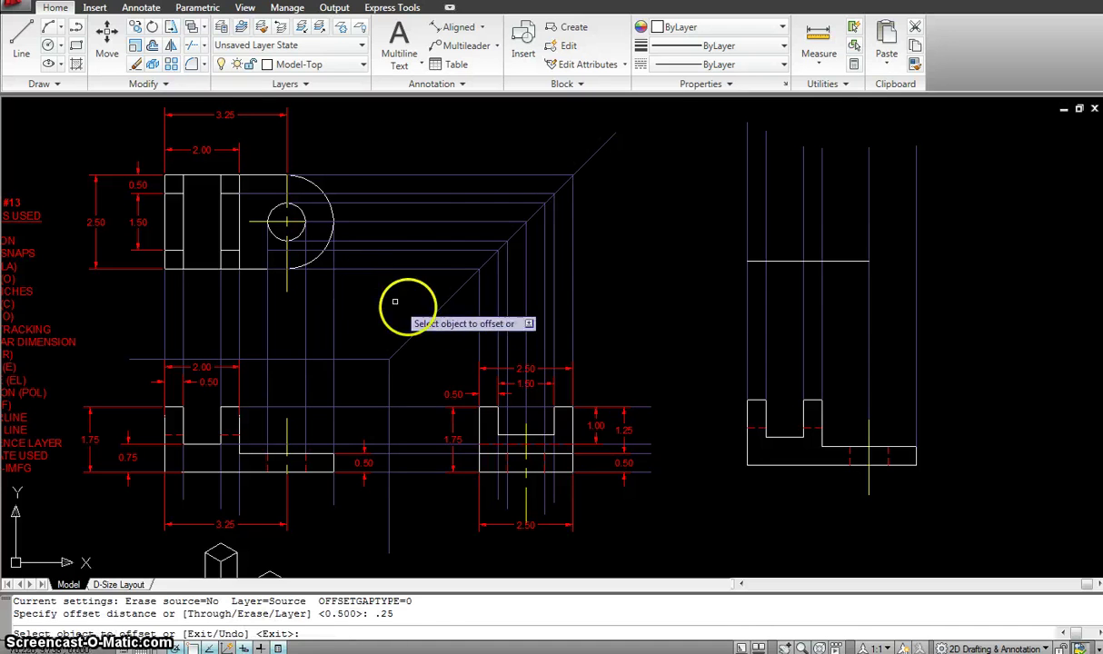
click(775, 261)
click(778, 191)
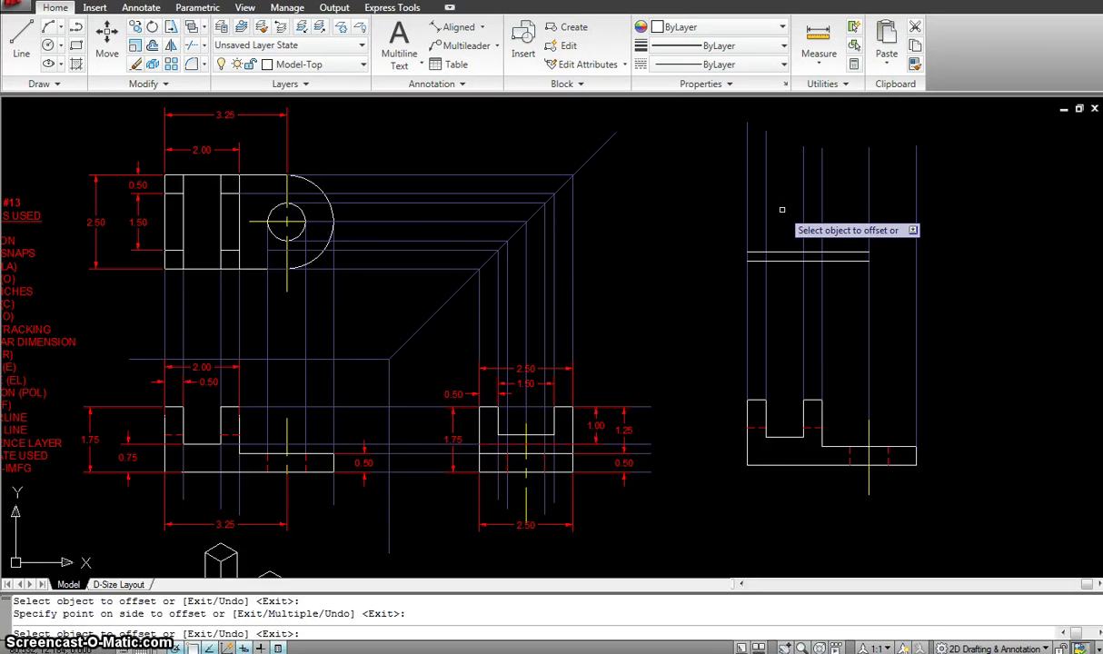
Erase the upper copy of the horizontal edge line in the new top view.
key(Escape)
text(e)
key(Return)
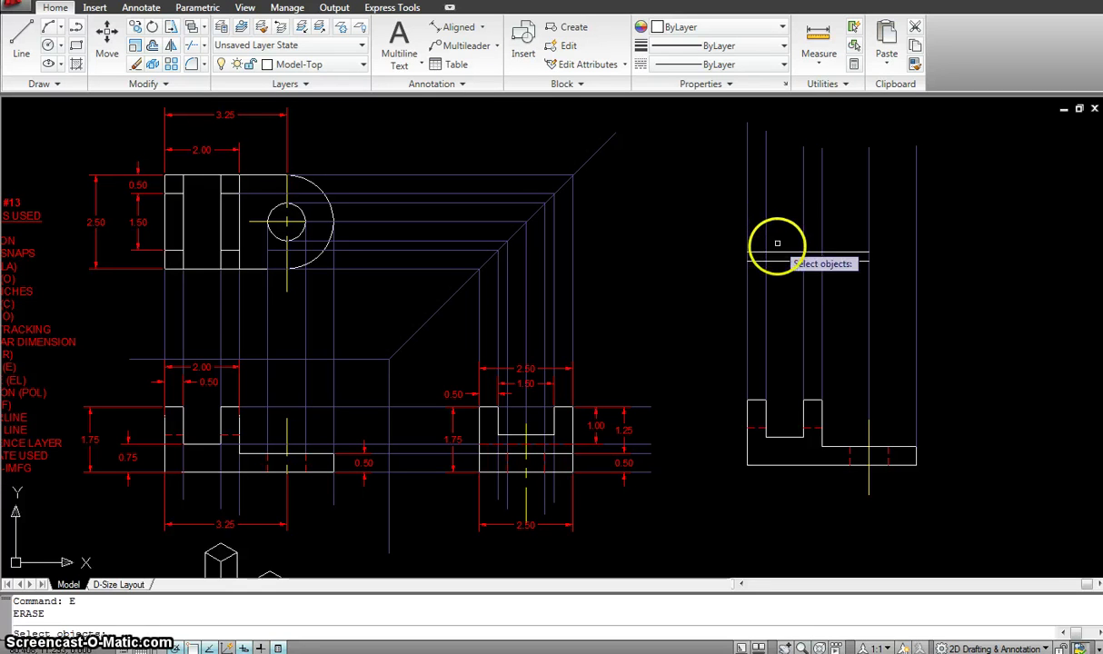
click(776, 251)
key(Return)
key(Escape)
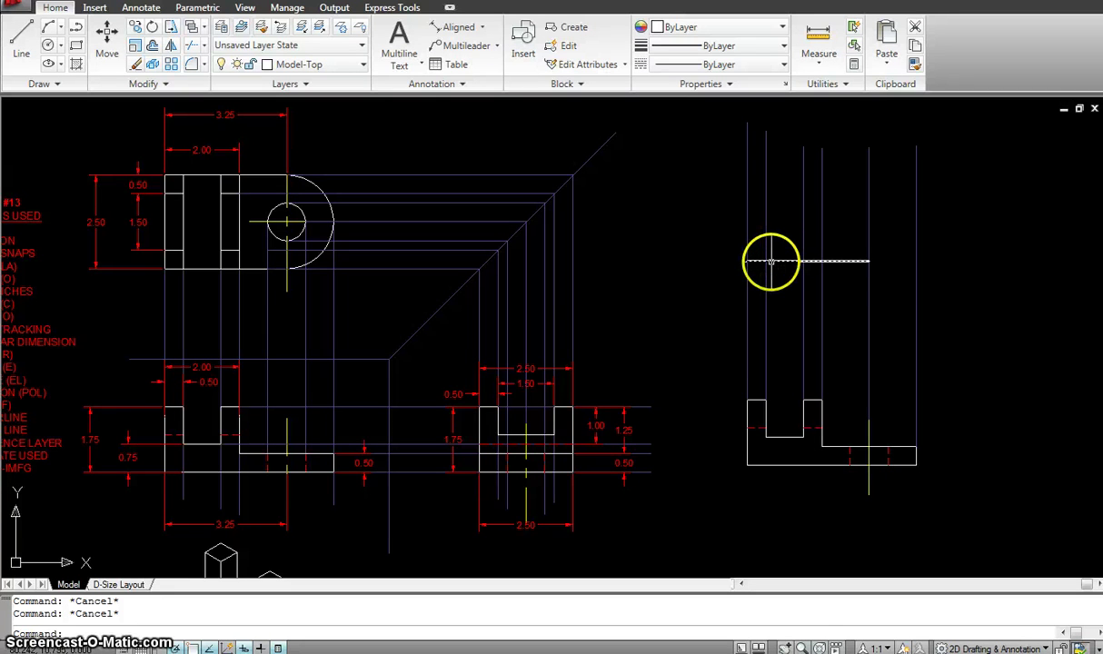
Offset the new top view's remaining horizontal edge upward by 2.5.
text(o)
key(Return)
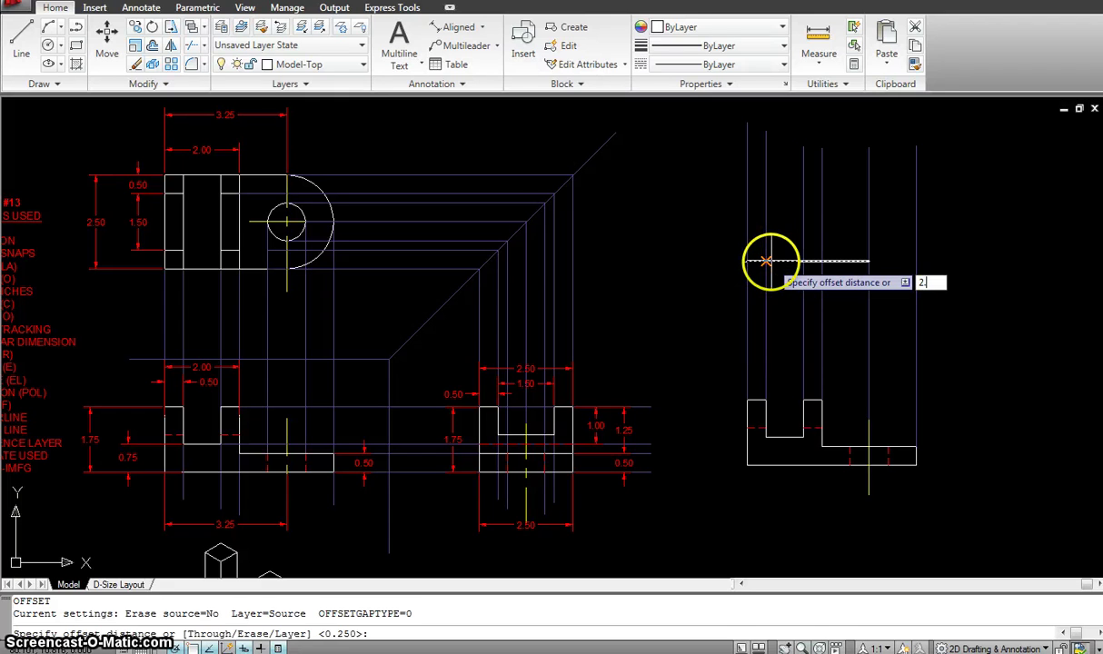
text(2.5)
key(Return)
click(772, 260)
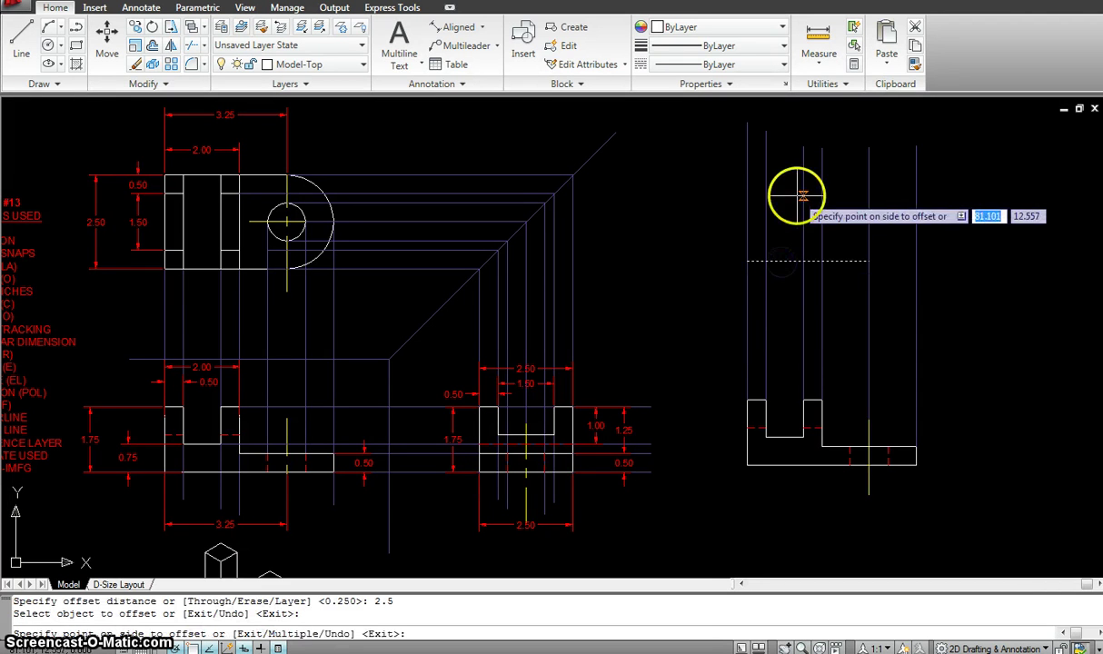
click(794, 195)
key(Escape)
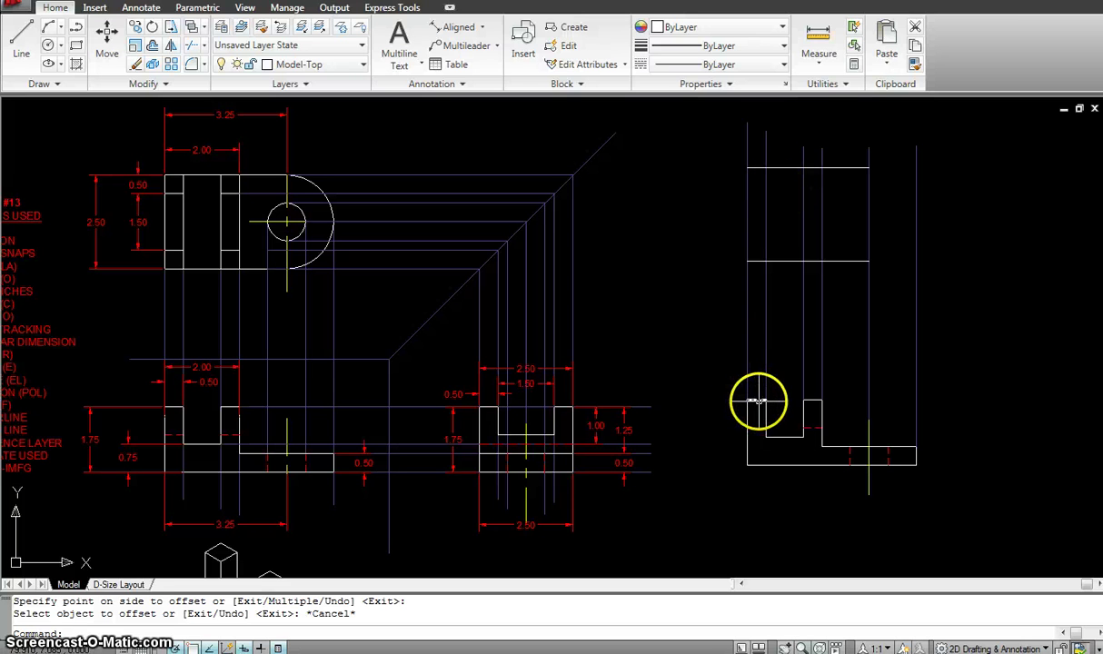
Draw vertical lines between the two horizontal edges along the first and second projection lines, counted from the leftmost.
text(l)
key(Return)
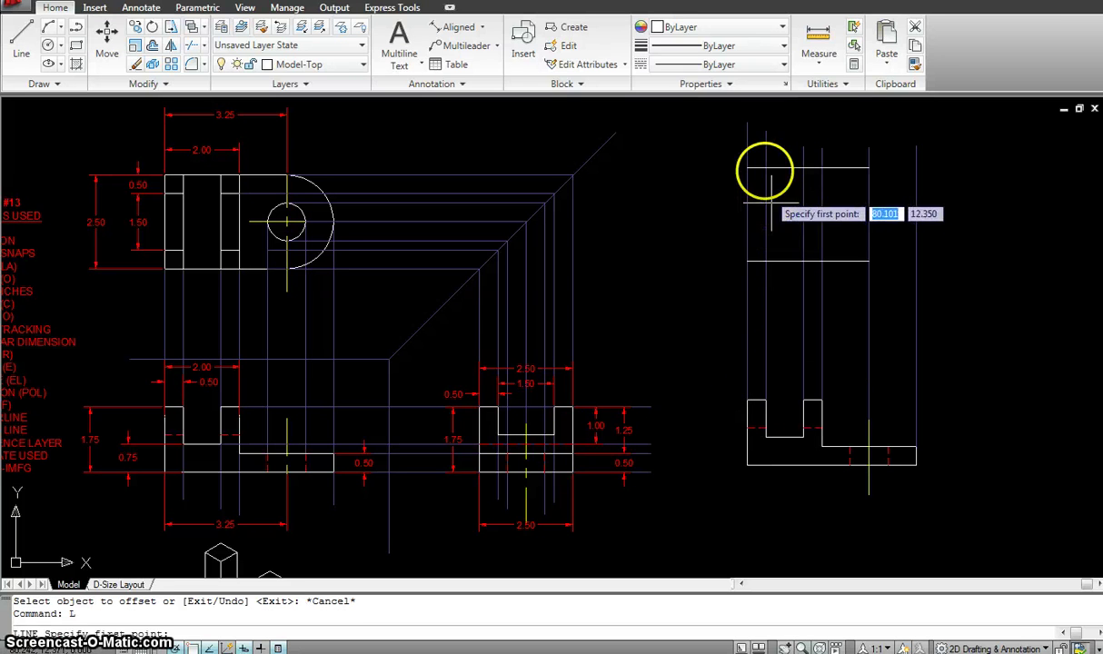
click(747, 168)
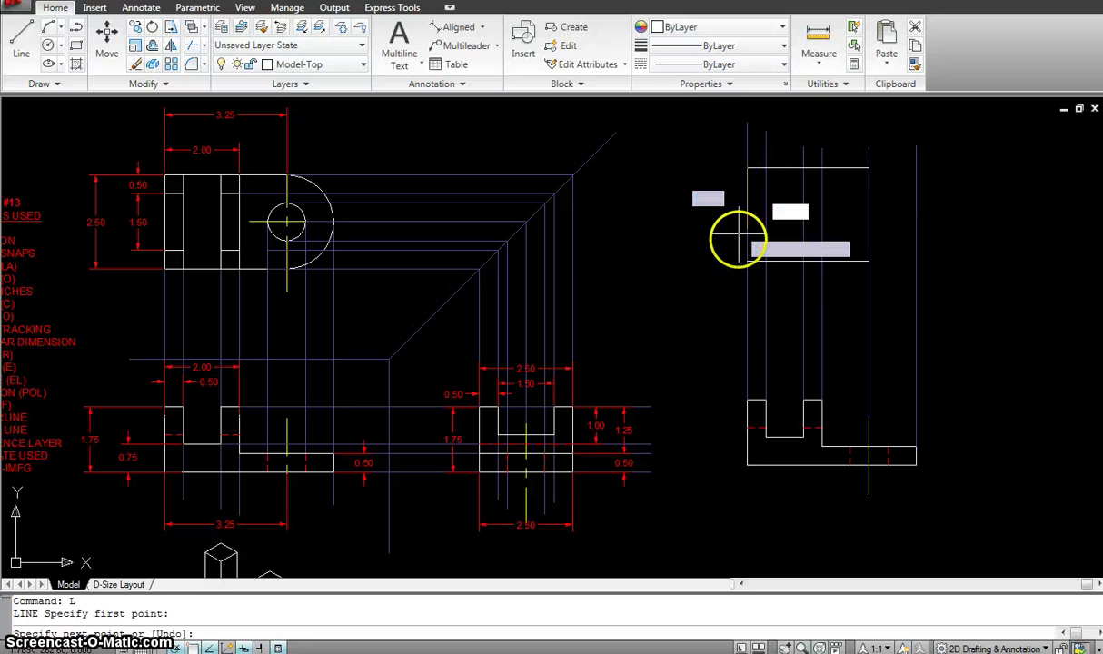
click(746, 261)
key(Return)
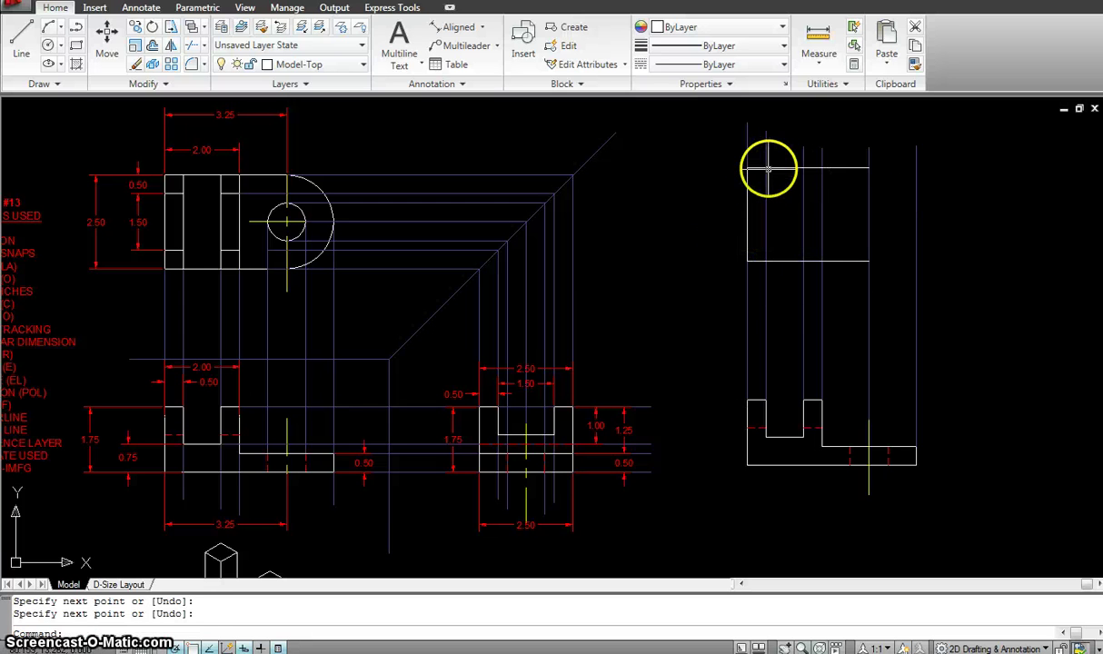
key(Return)
click(766, 168)
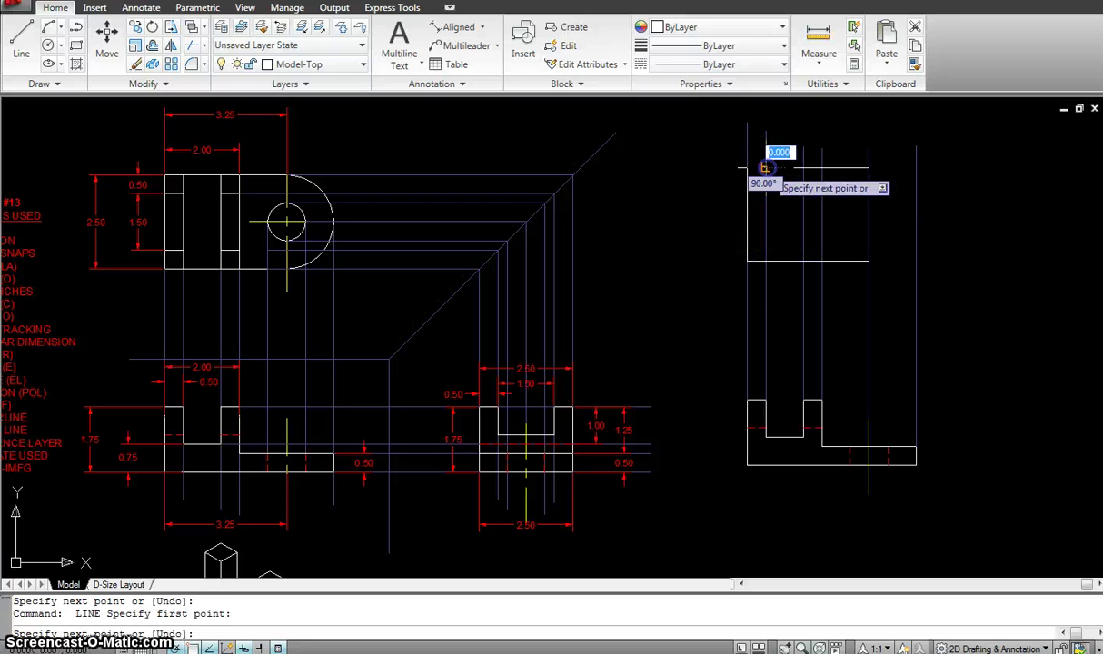
click(766, 261)
key(Return)
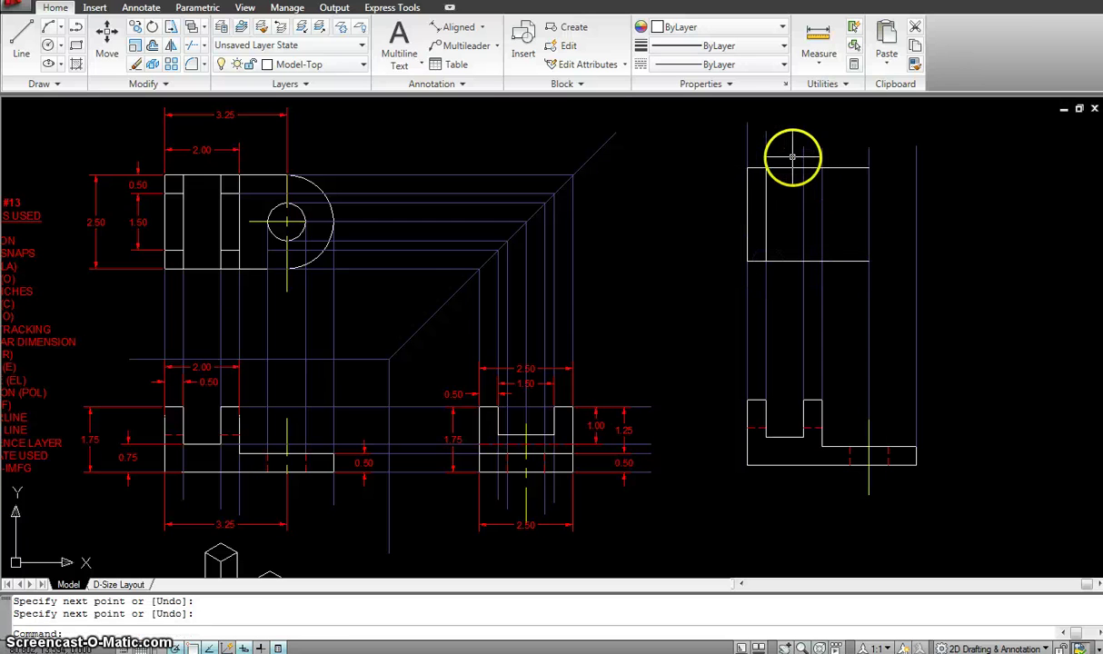
Draw vertical lines between the top view's horizontal edges along the third and fourth projection lines from the right upright.
key(Return)
click(802, 168)
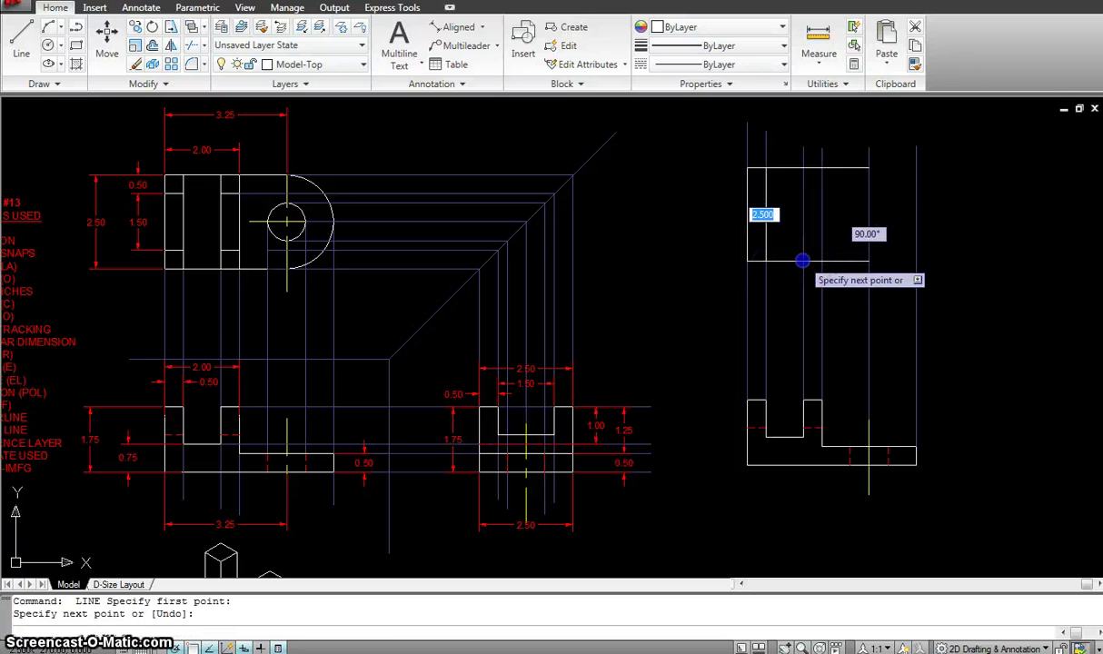
click(803, 261)
key(Return)
key(Return)
click(821, 168)
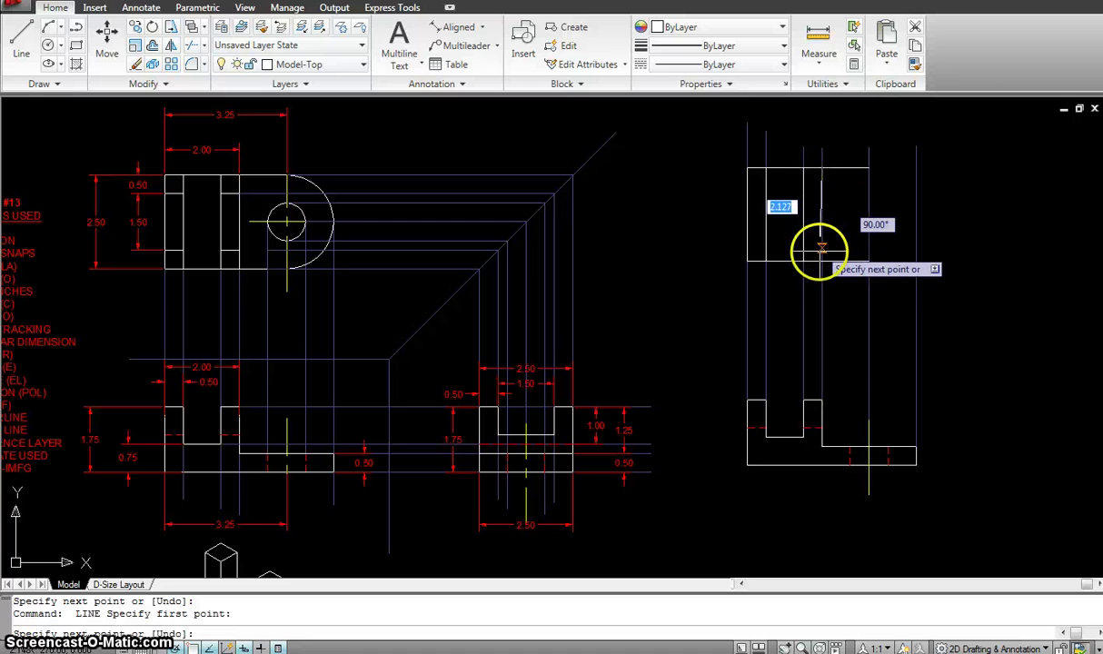
click(822, 261)
key(Return)
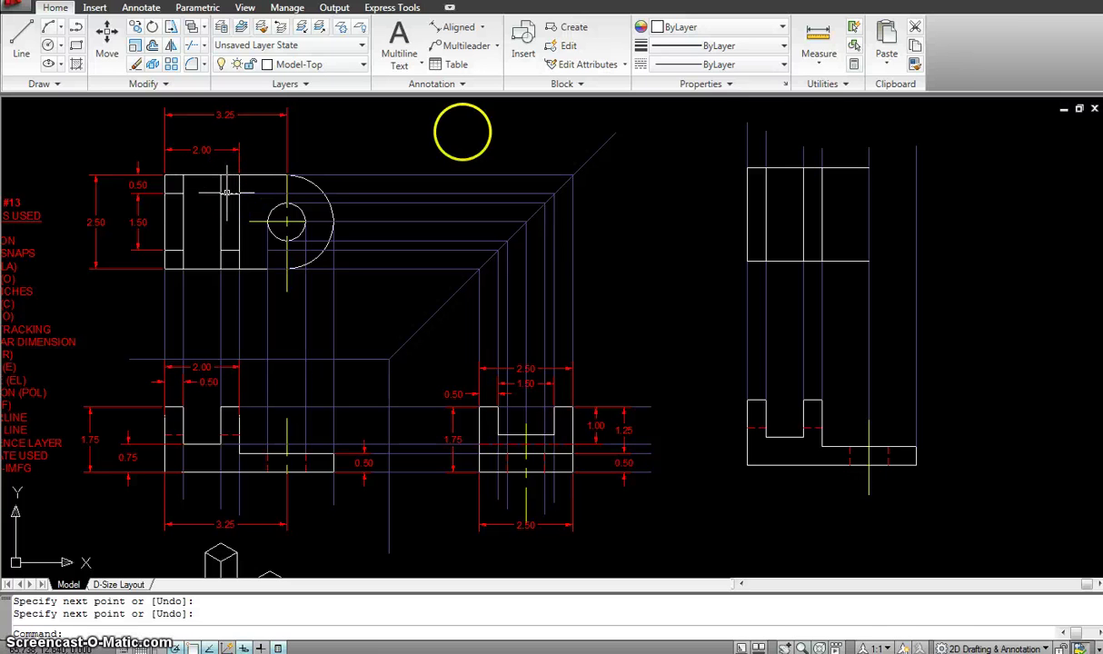
key(Escape)
key(Escape)
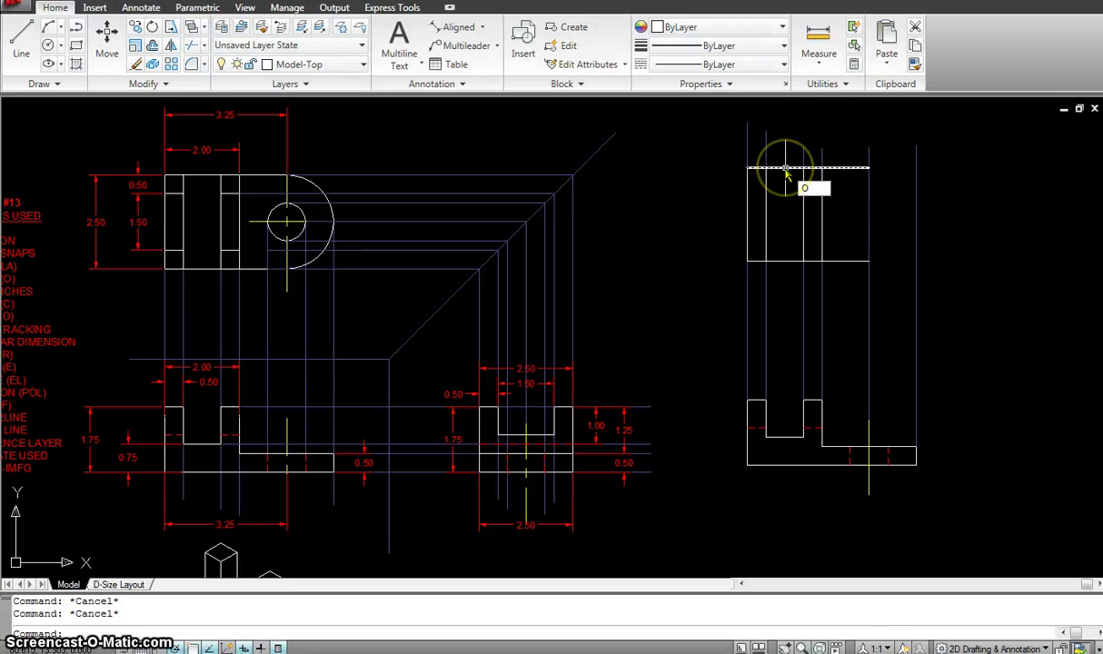
Offset the top view's upper and lower horizontal edges inward by 0.5.
text(o)
key(Return)
text(.5)
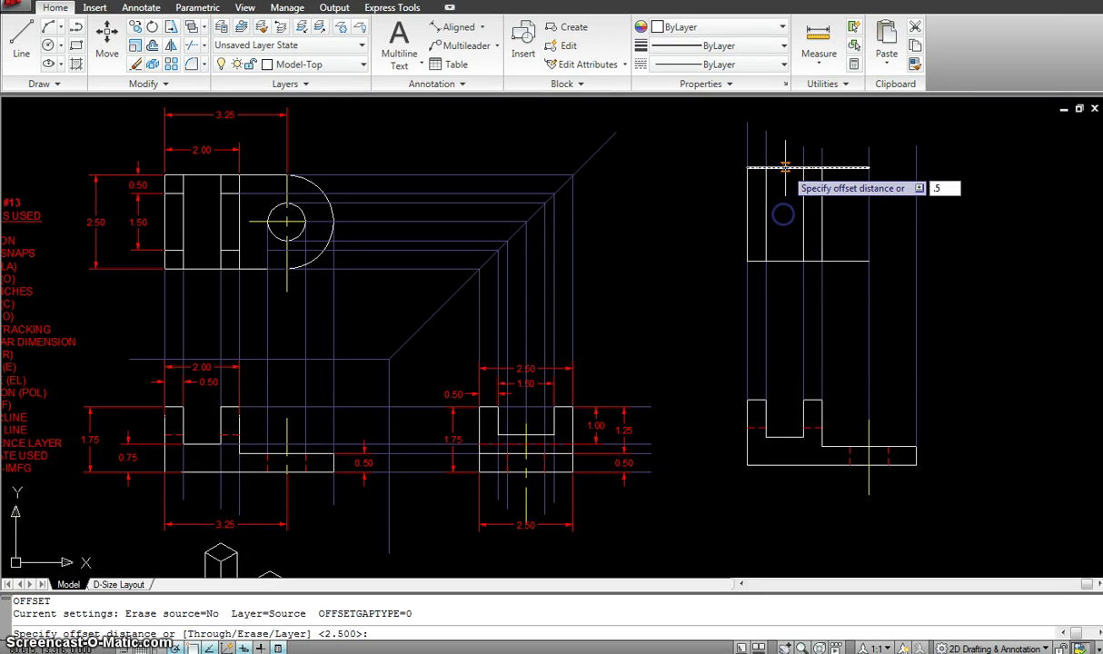
key(Return)
click(785, 168)
click(781, 218)
click(778, 261)
click(778, 236)
key(Escape)
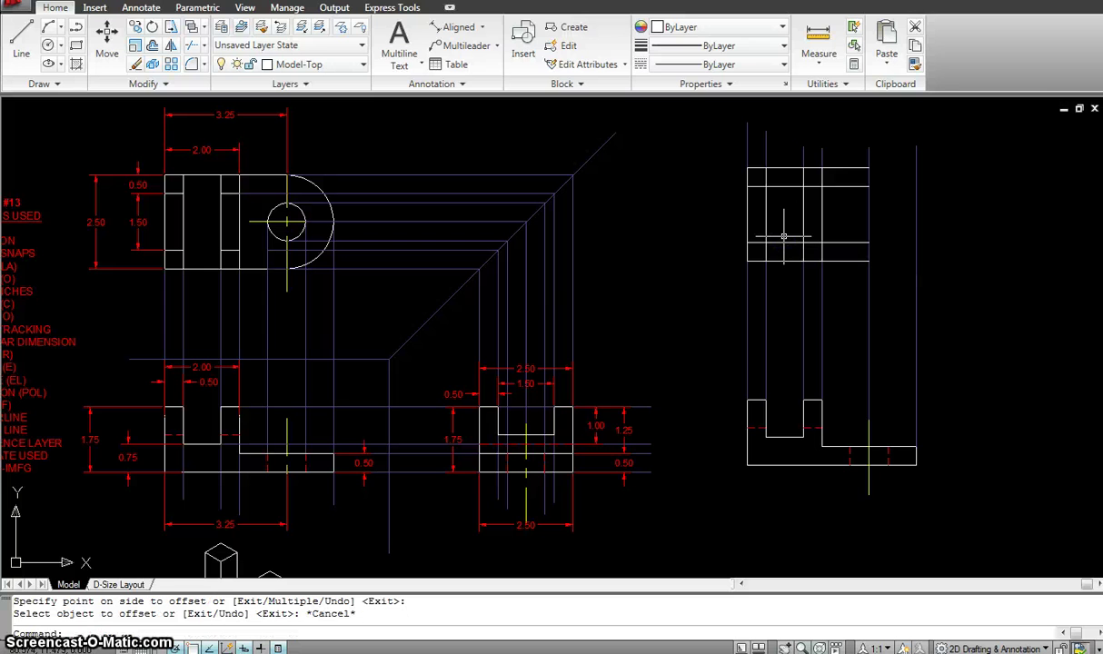
Trim the middle segments of the two inner horizontal lines between the second and third vertical lines of the new top view.
click(787, 234)
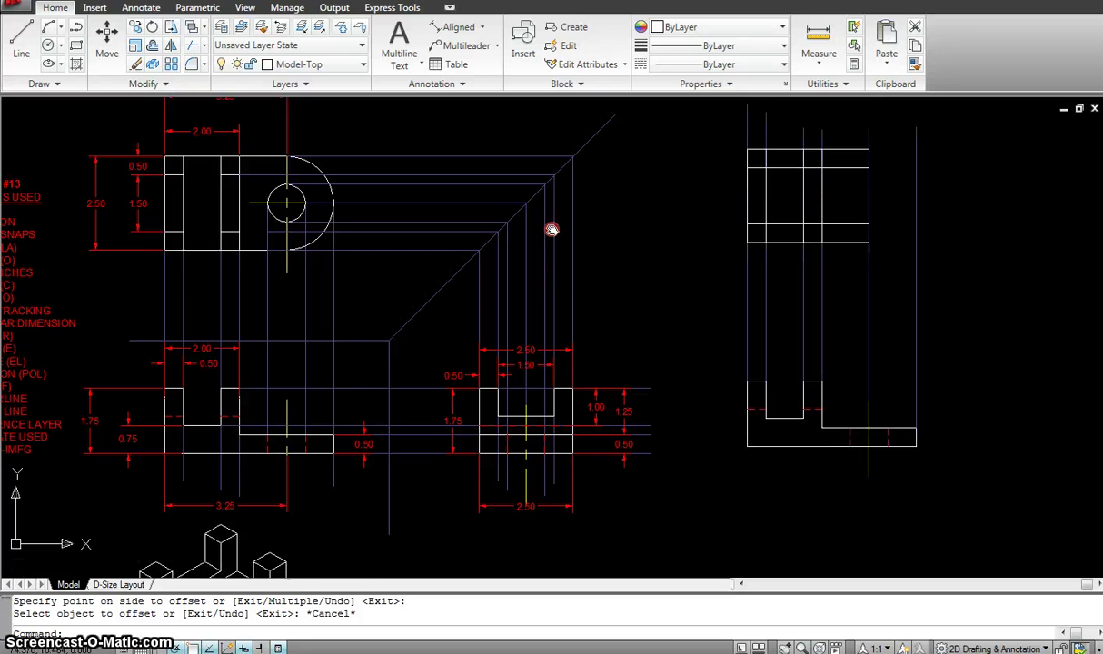
middle_drag(551, 226, 570, 170)
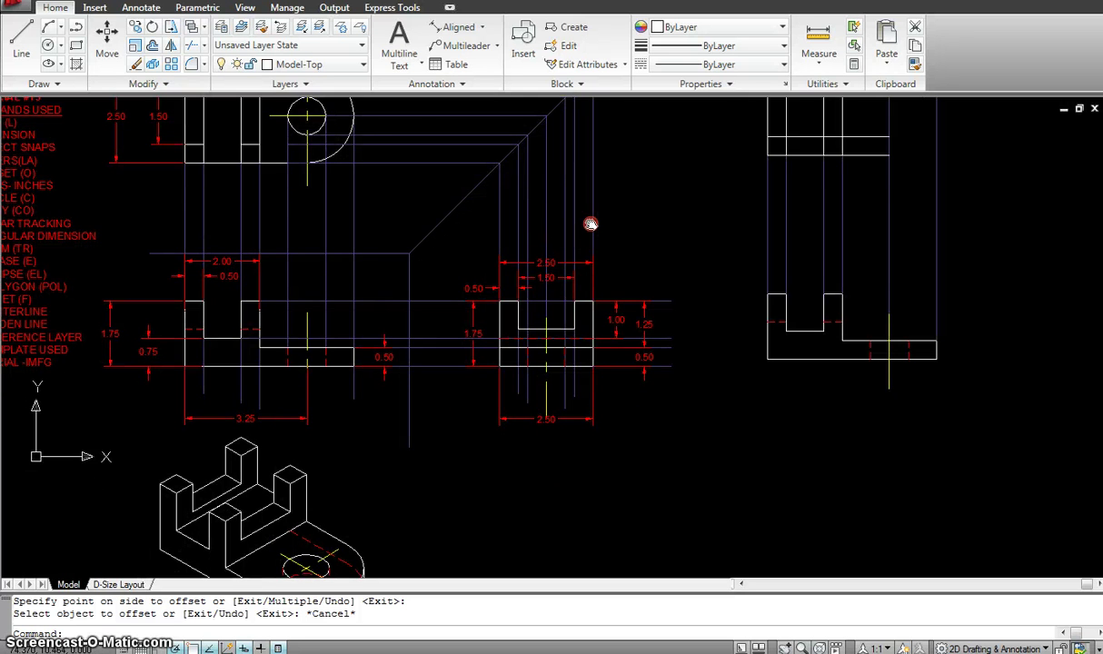
middle_drag(591, 223, 618, 257)
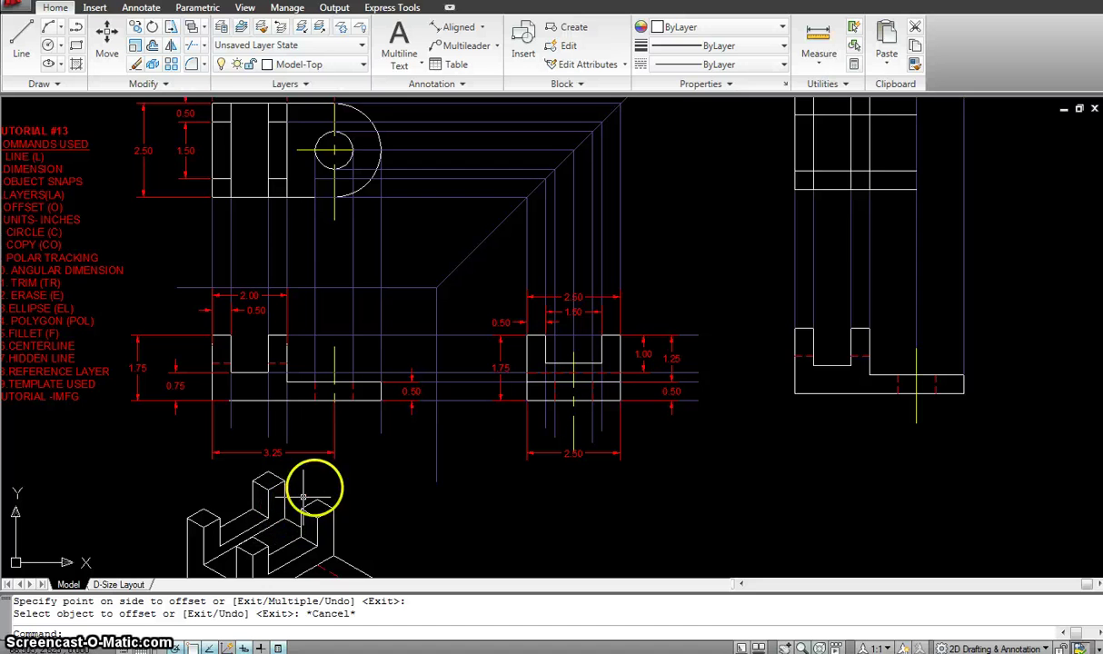
middle_drag(606, 388, 570, 430)
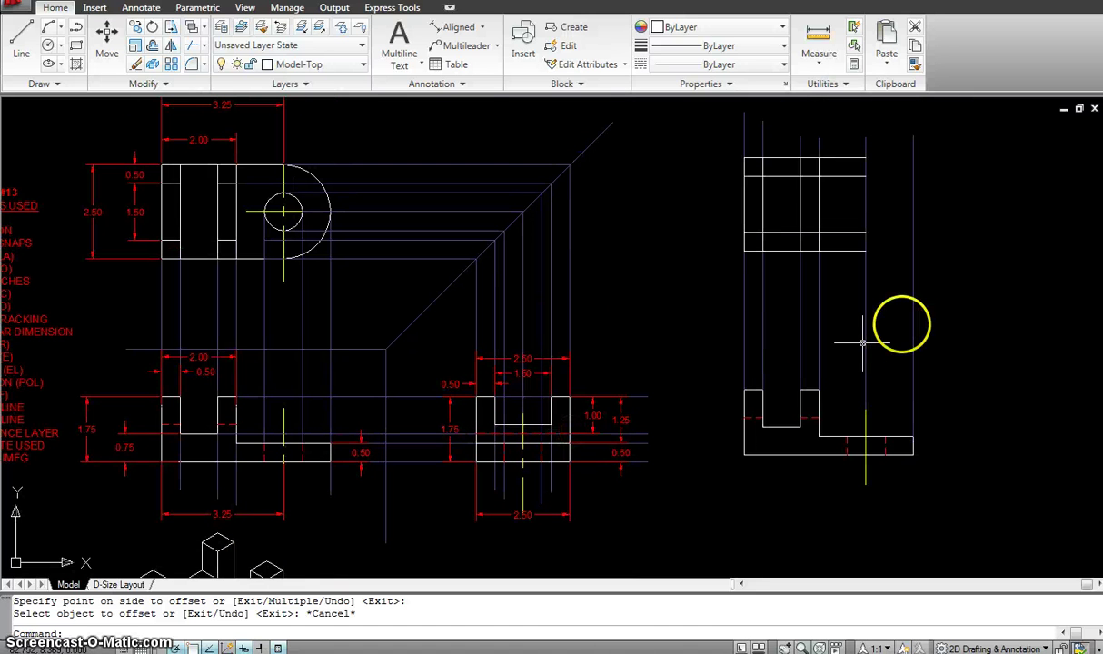
key(Escape)
key(Escape)
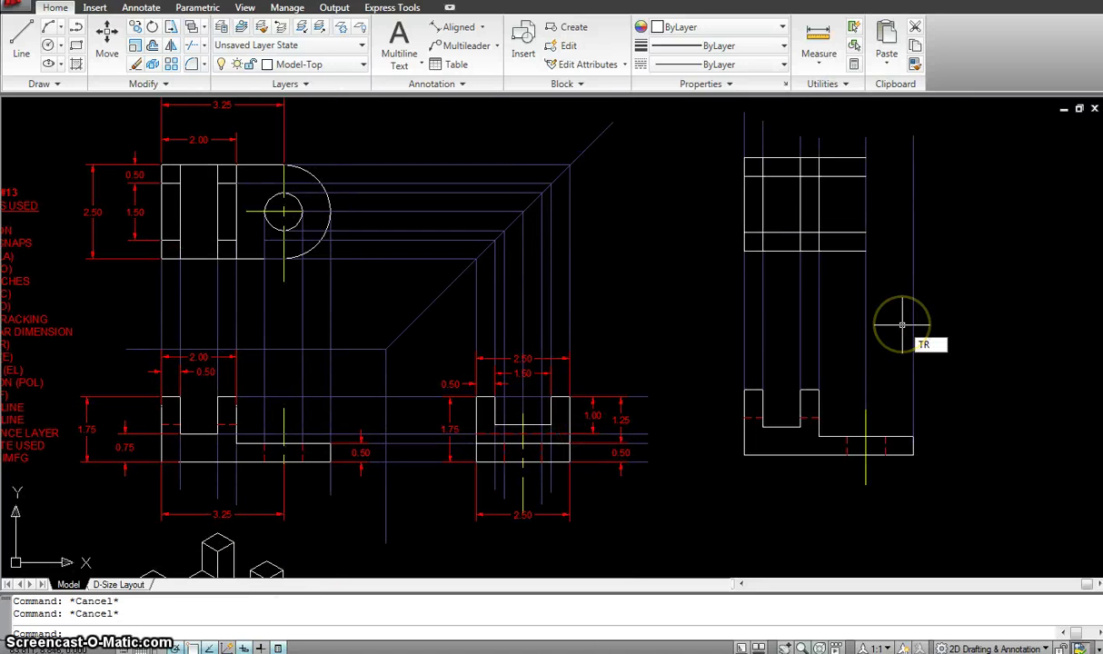
key(Return)
click(956, 344)
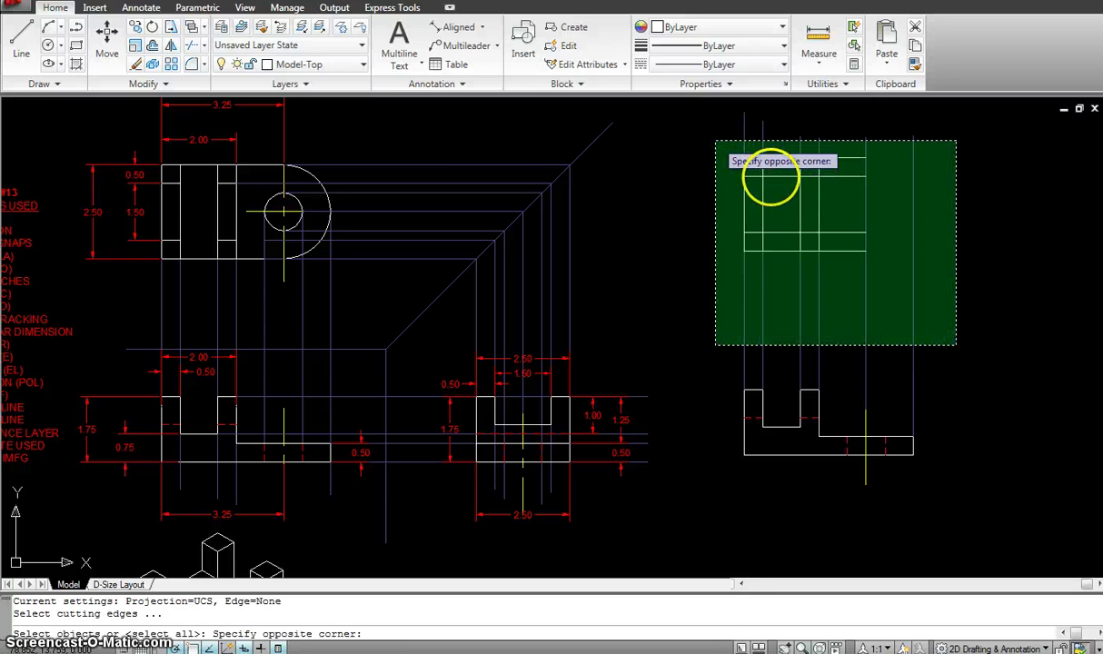
click(715, 141)
key(Return)
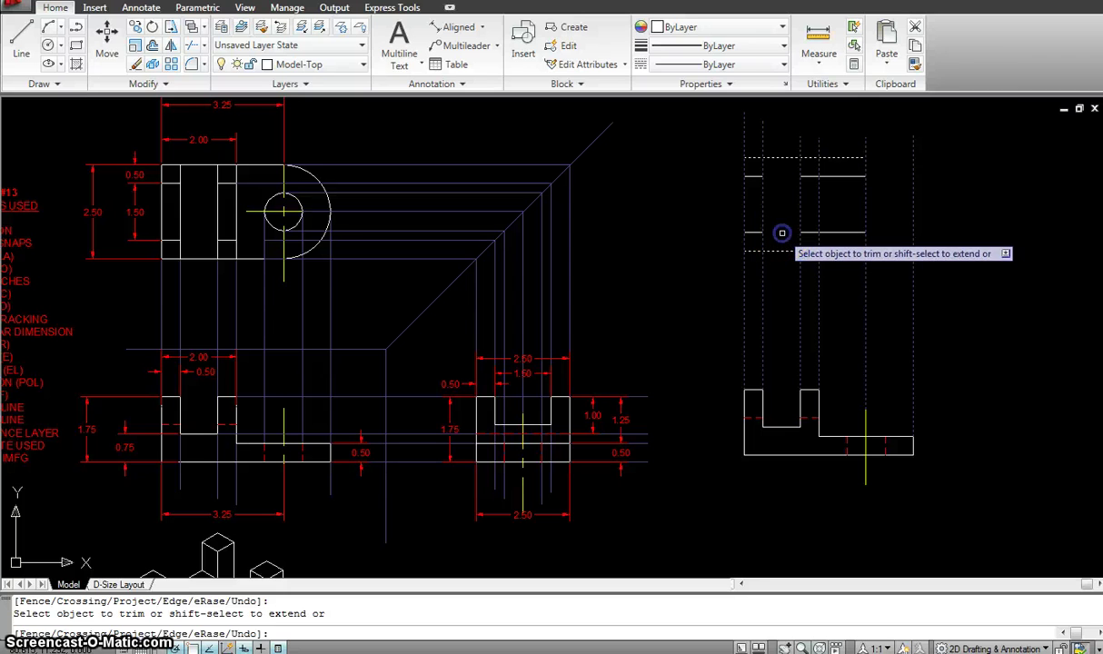
key(Escape)
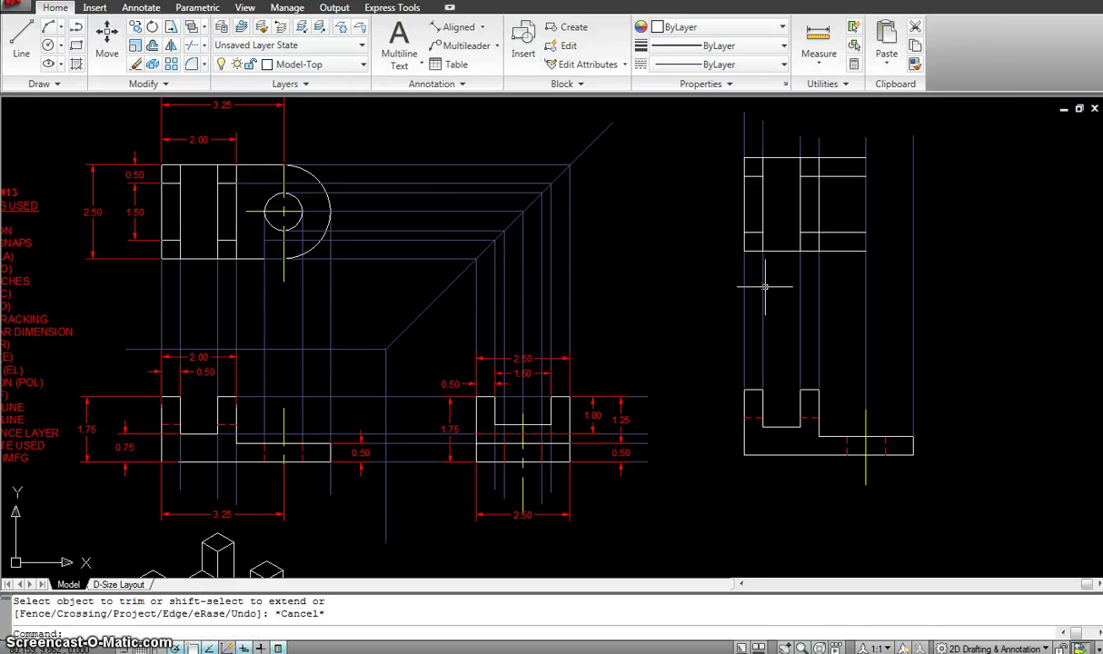
Shorten the right-hand pieces of both inner horizontal lines so they end at the fourth vertical line.
click(844, 231)
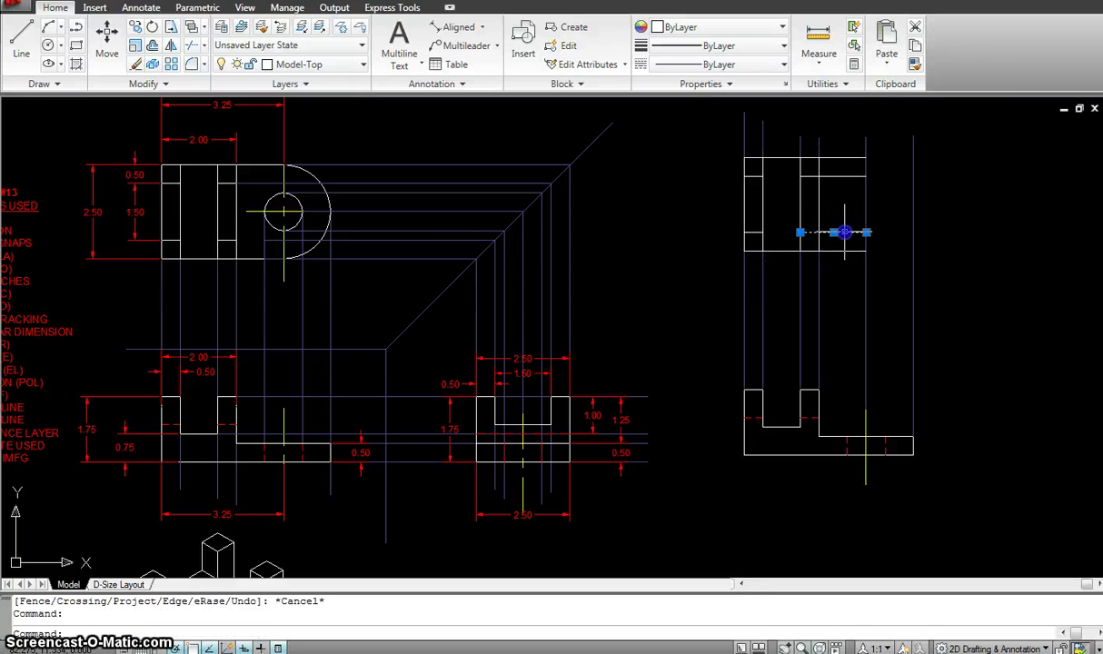
click(866, 231)
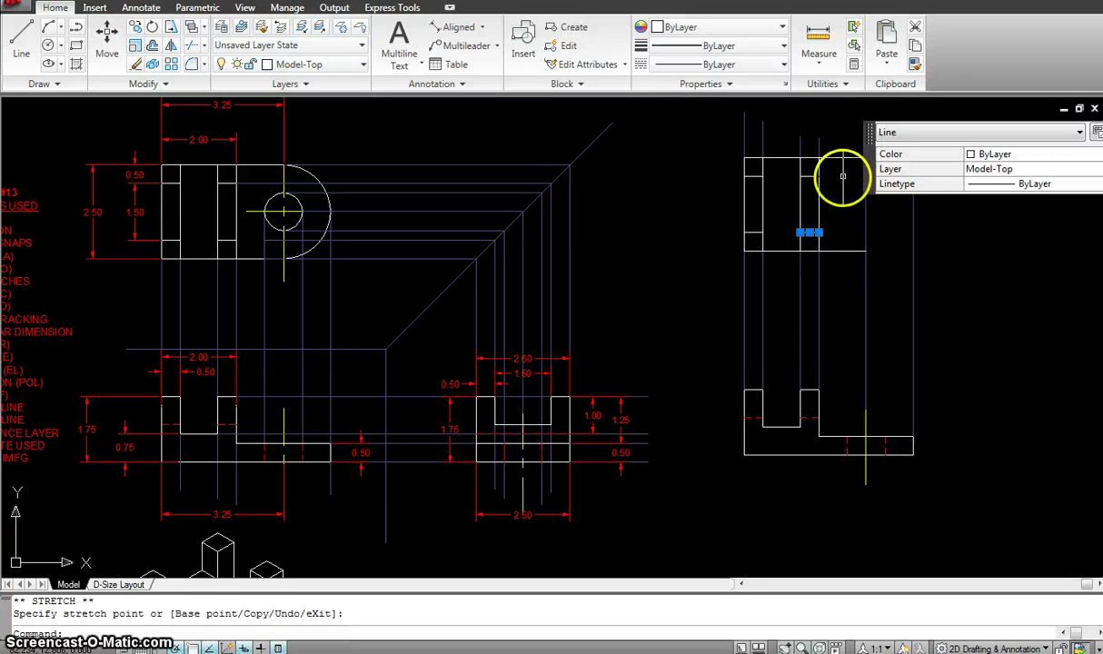
click(843, 176)
click(866, 175)
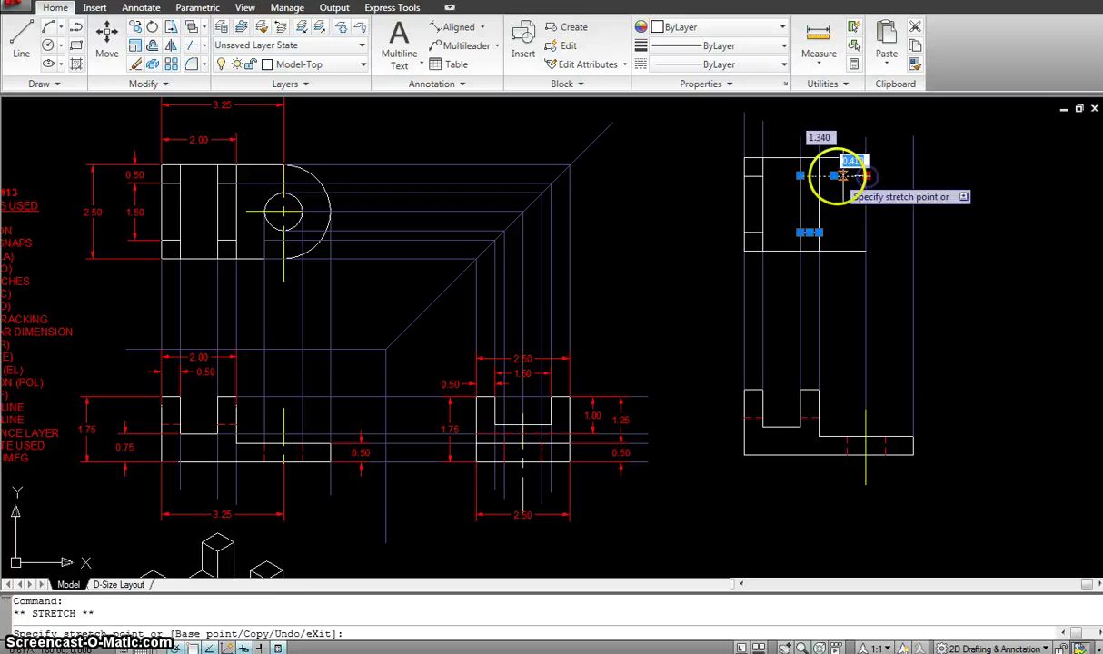
key(Escape)
key(Escape)
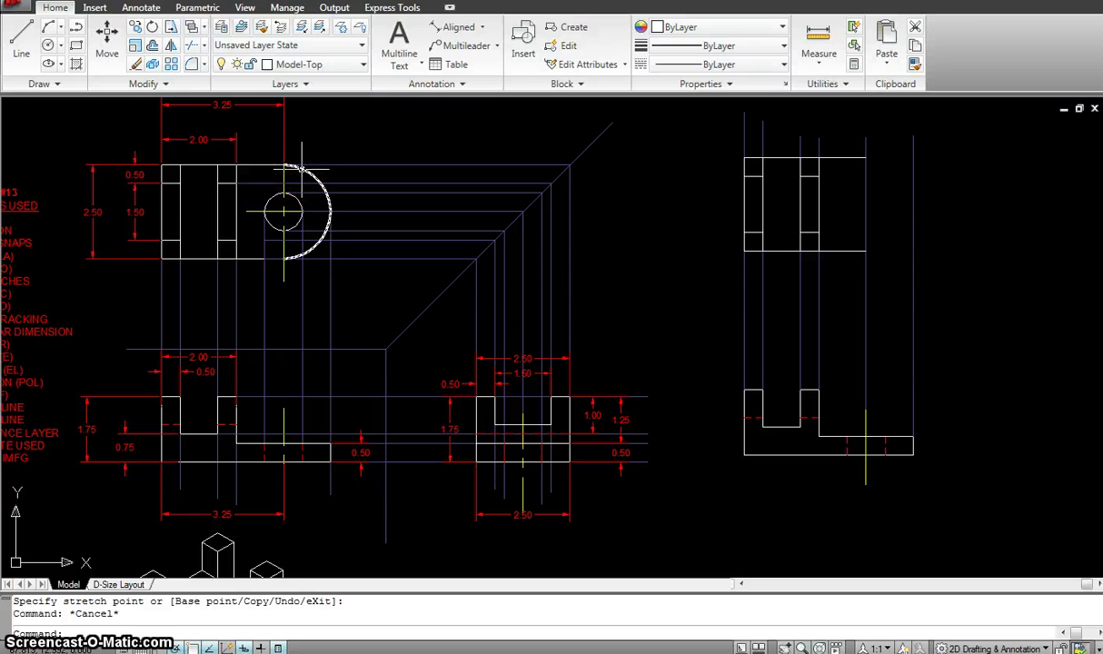
key(Escape)
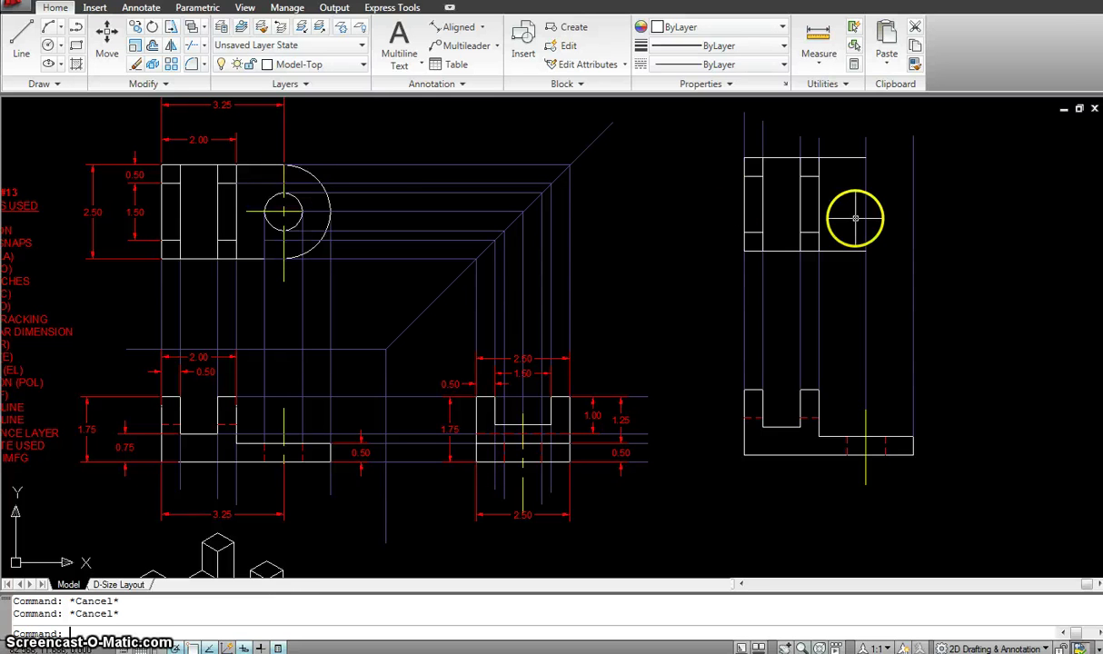
Draw a vertical line along the hole's axis projection, joining the right ends of the top view's upper and lower edges.
text(L)
key(Return)
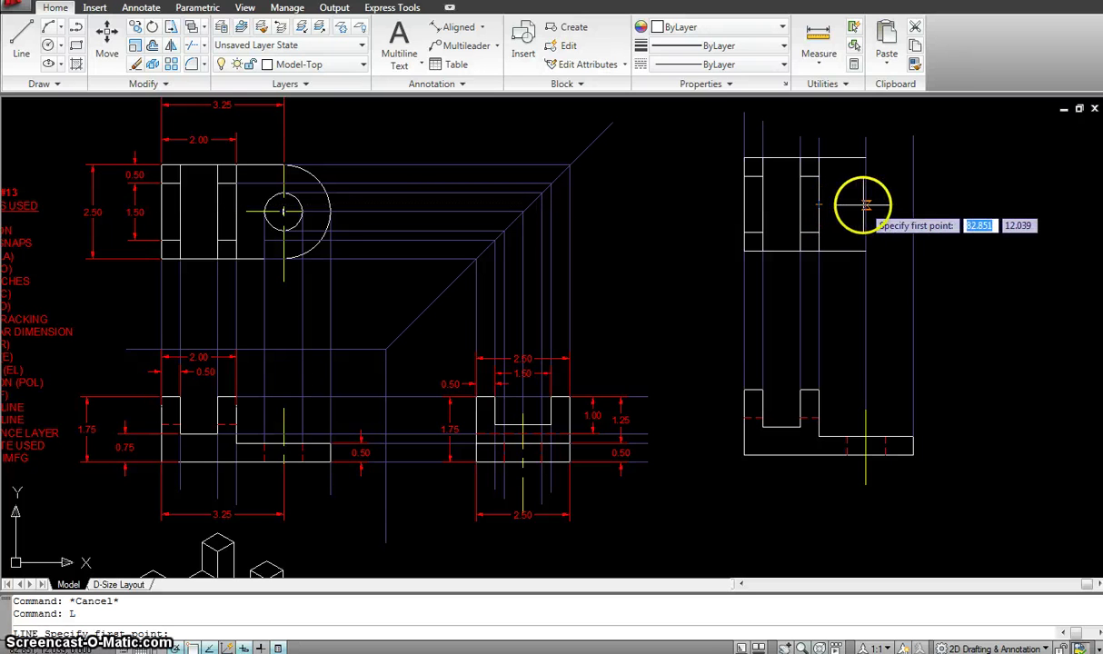
key(Escape)
key(l)
key(Return)
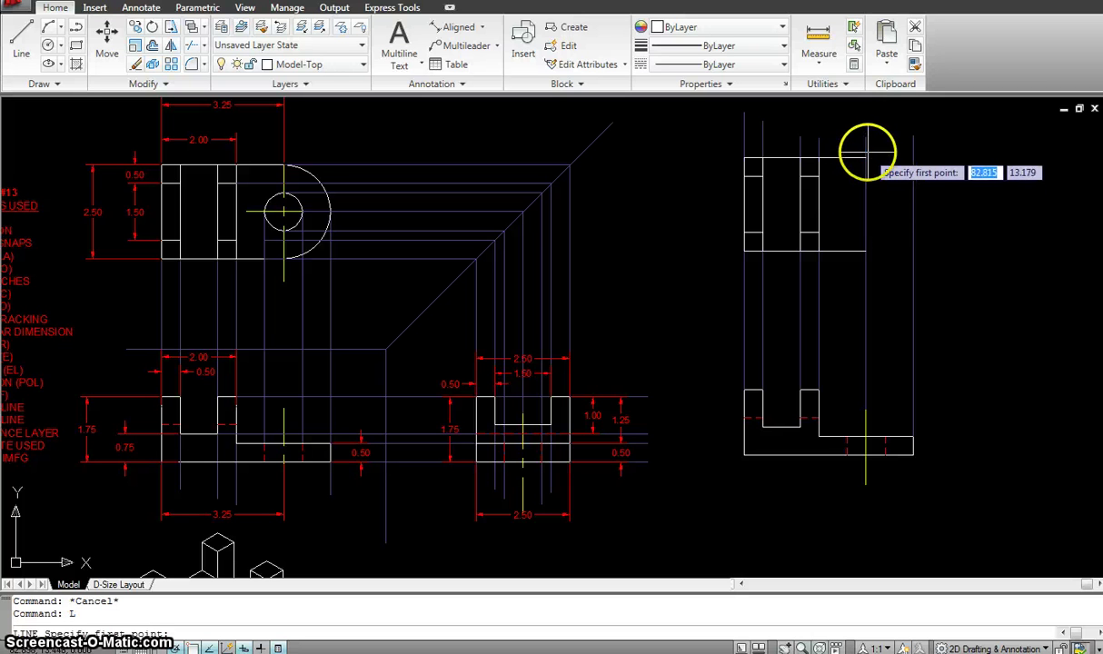
click(866, 157)
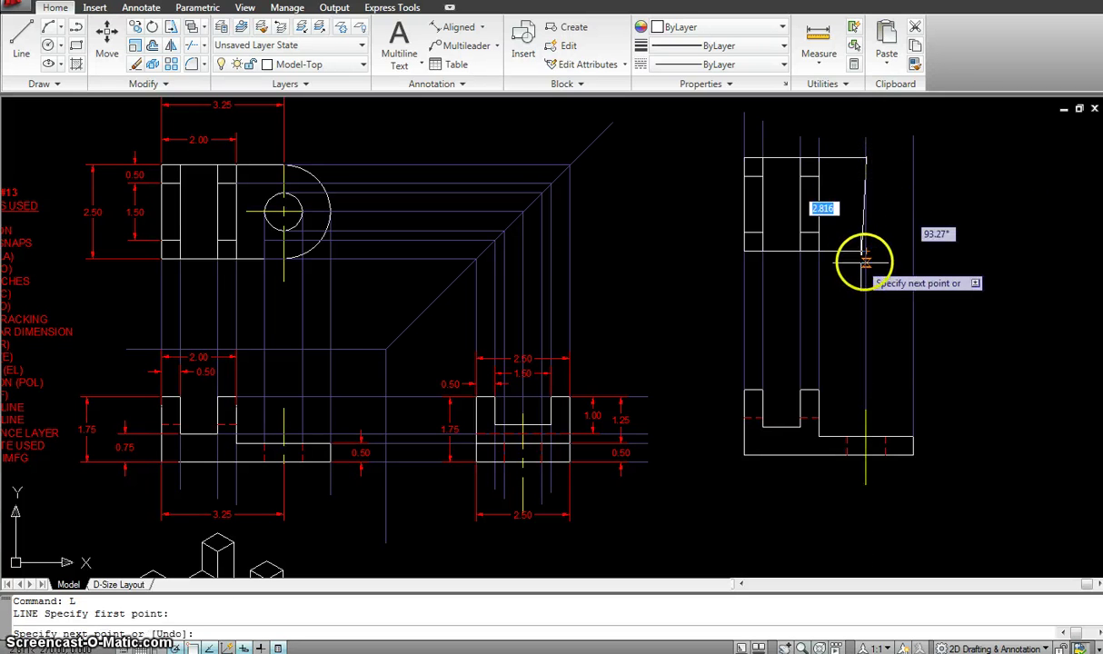
click(866, 250)
key(Escape)
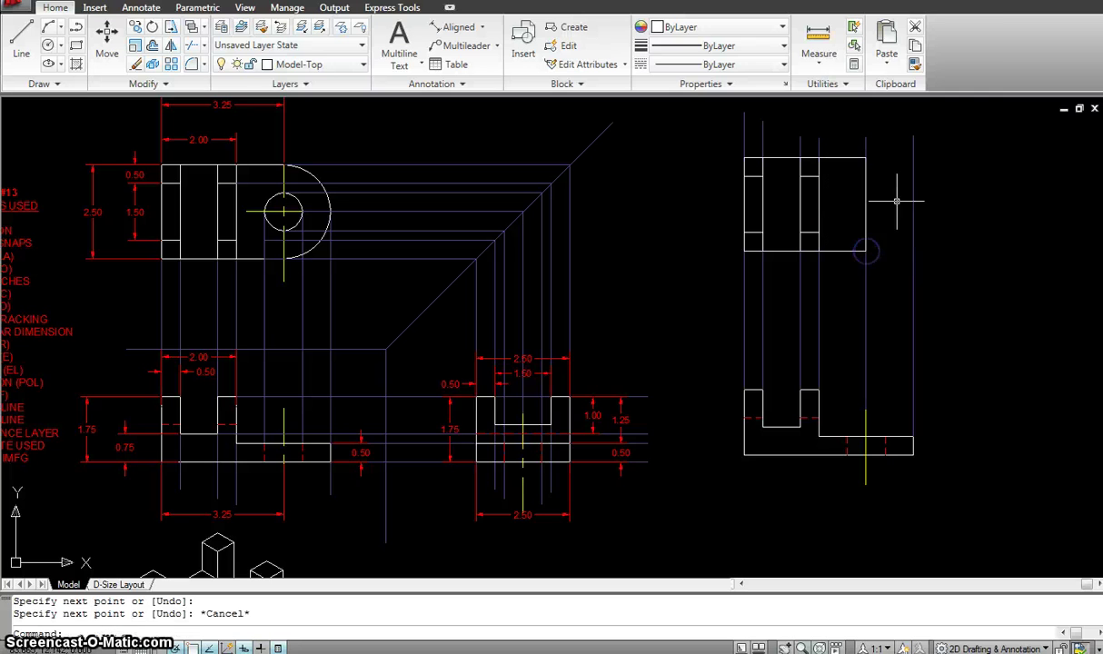
Draw a 1.25 radius circle centred on the midpoint of the top view's right vertical line, reaching that line's lower end.
text(c)
key(Return)
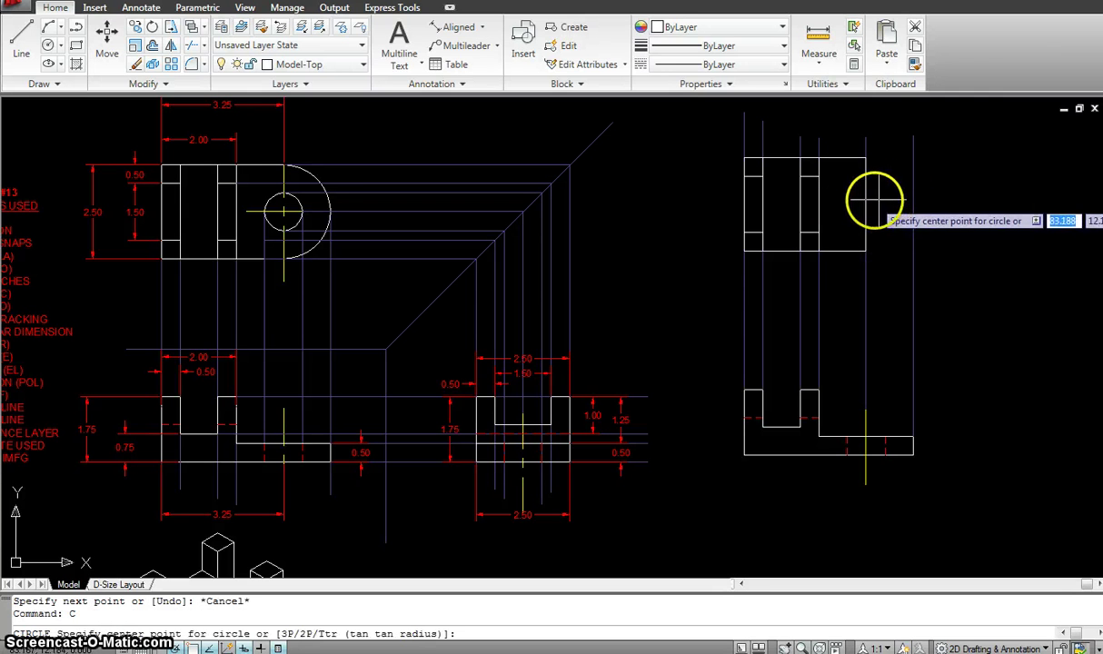
click(866, 205)
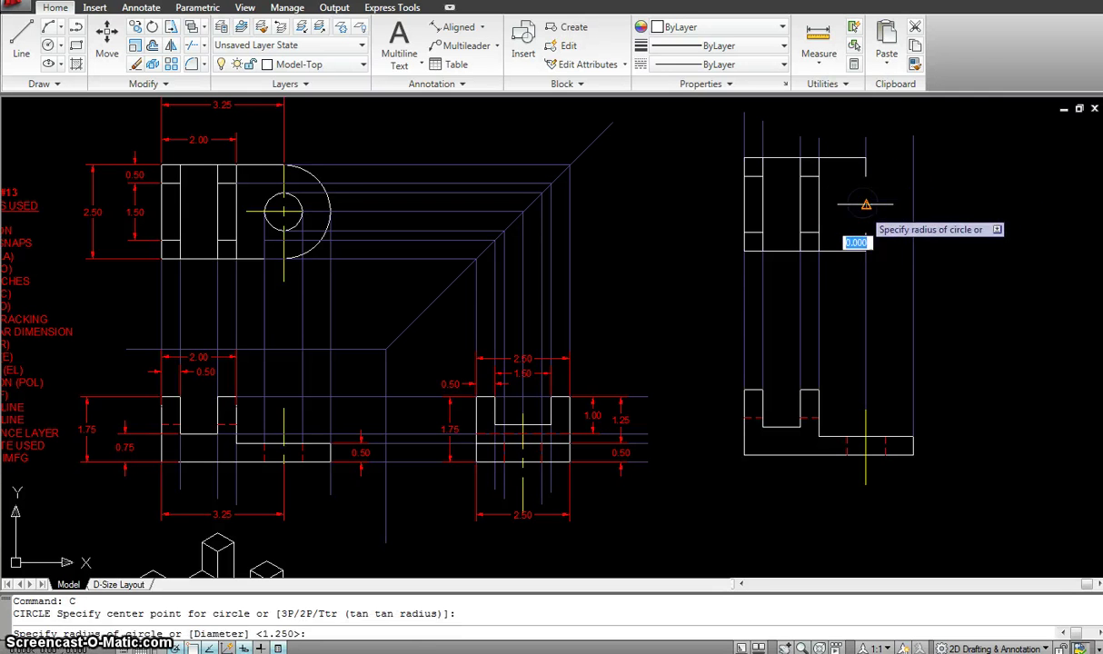
click(864, 252)
key(Escape)
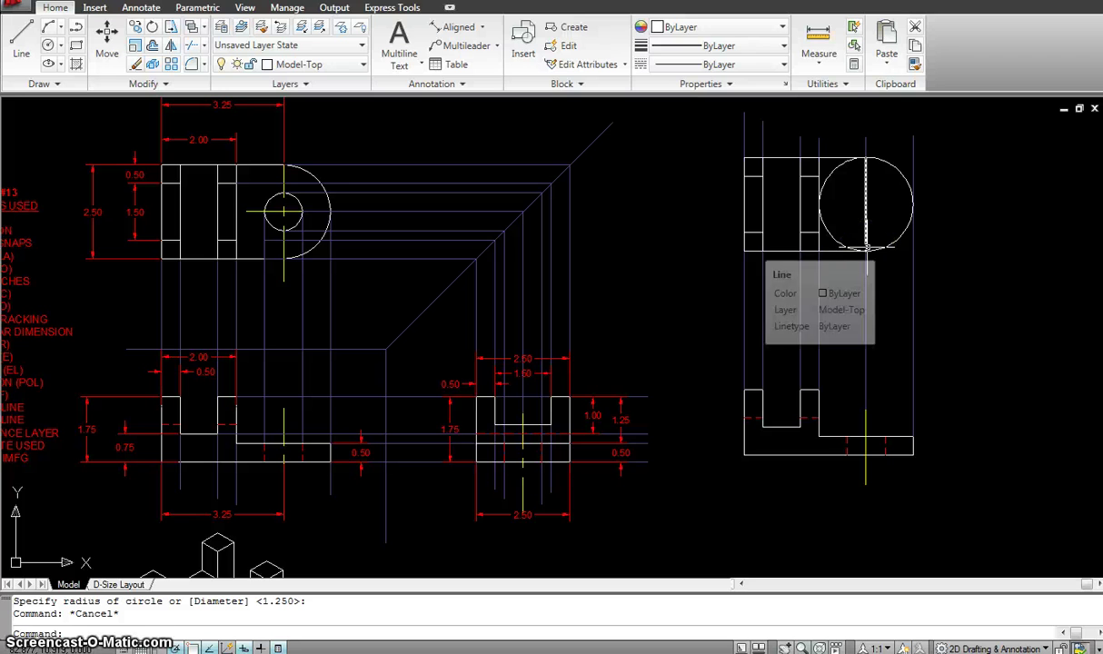
Draw a hole circle of diameter 1, concentric with the large circle in the new top view.
text(c)
key(Return)
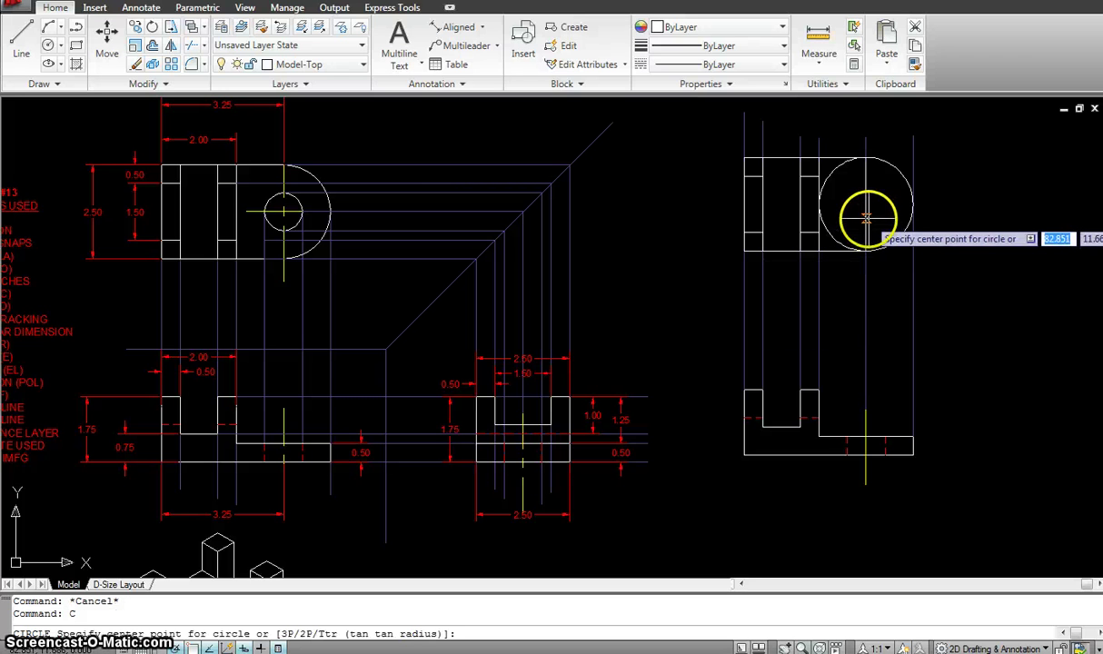
click(865, 205)
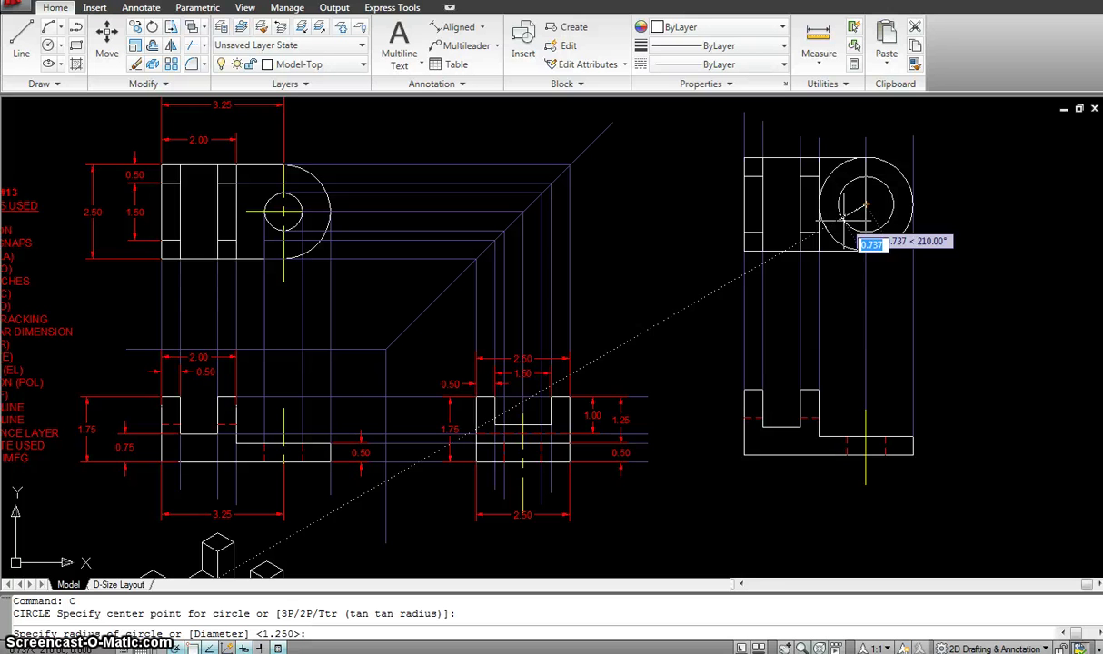
text(d)
key(Return)
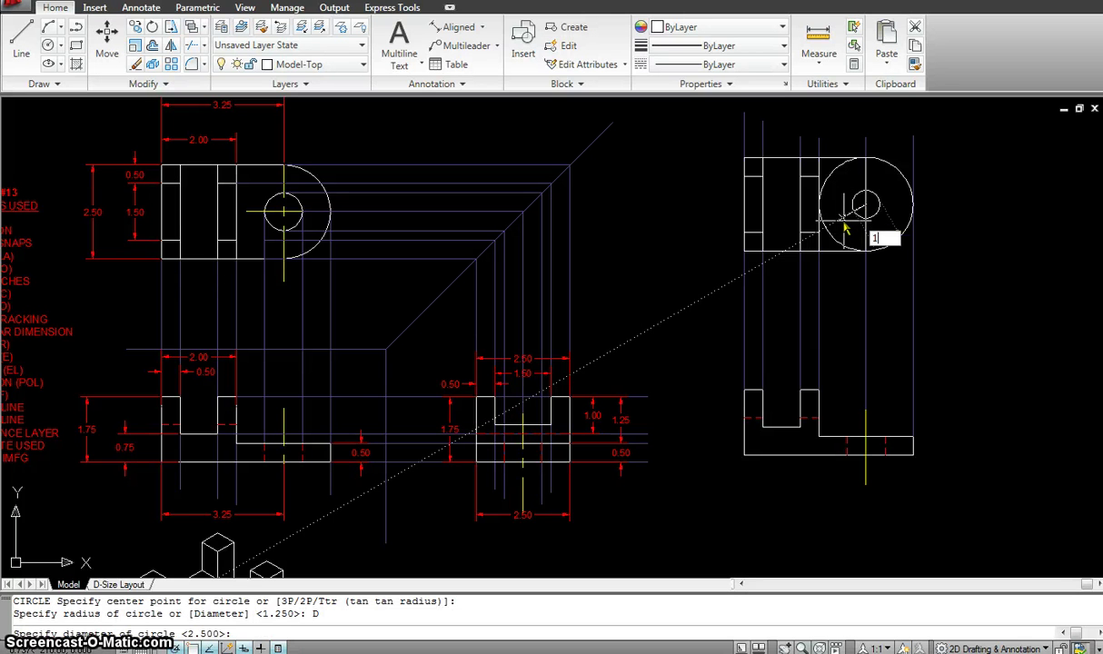
key(Return)
key(Escape)
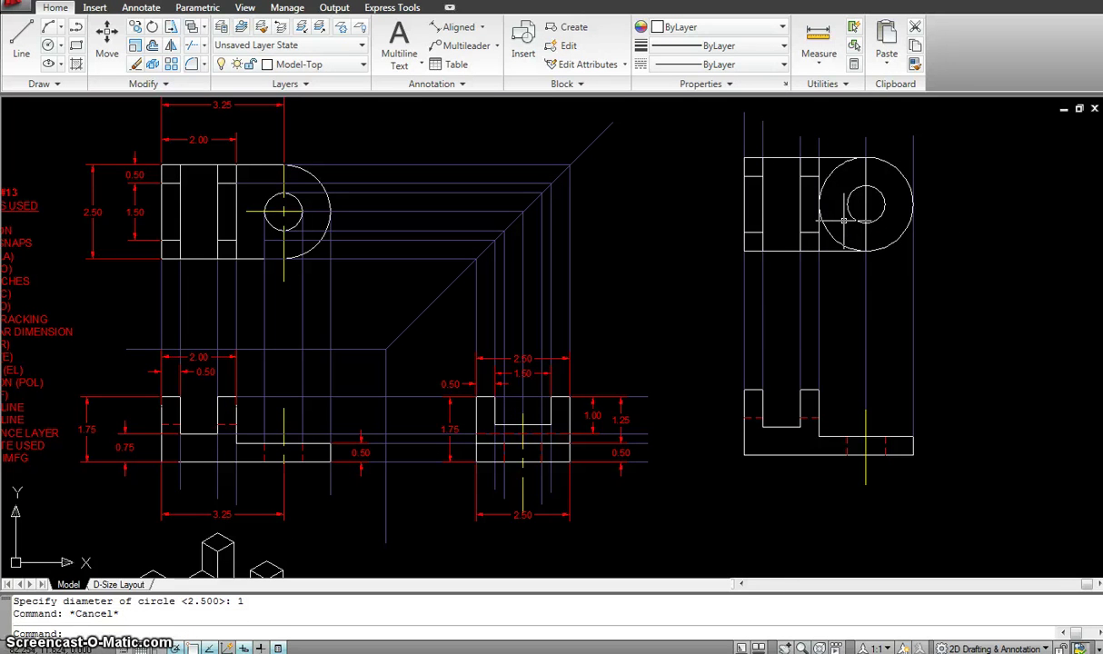
Trim away the left half of the large circle, leaving only the rounded right end of the top view.
click(924, 302)
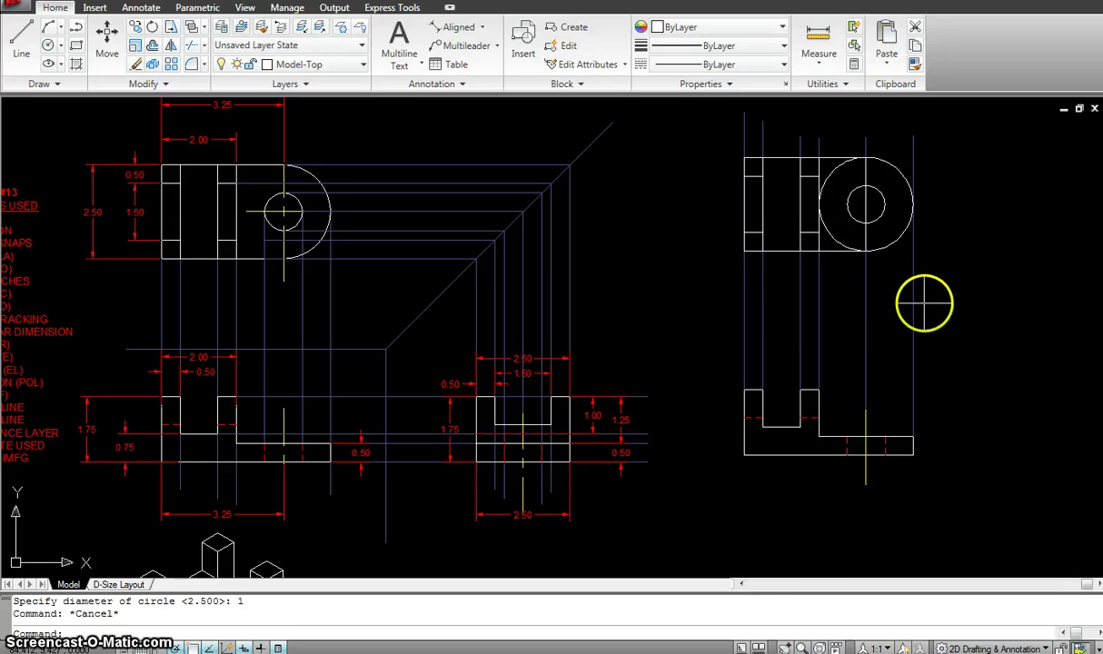
text(TR)
key(Return)
click(970, 321)
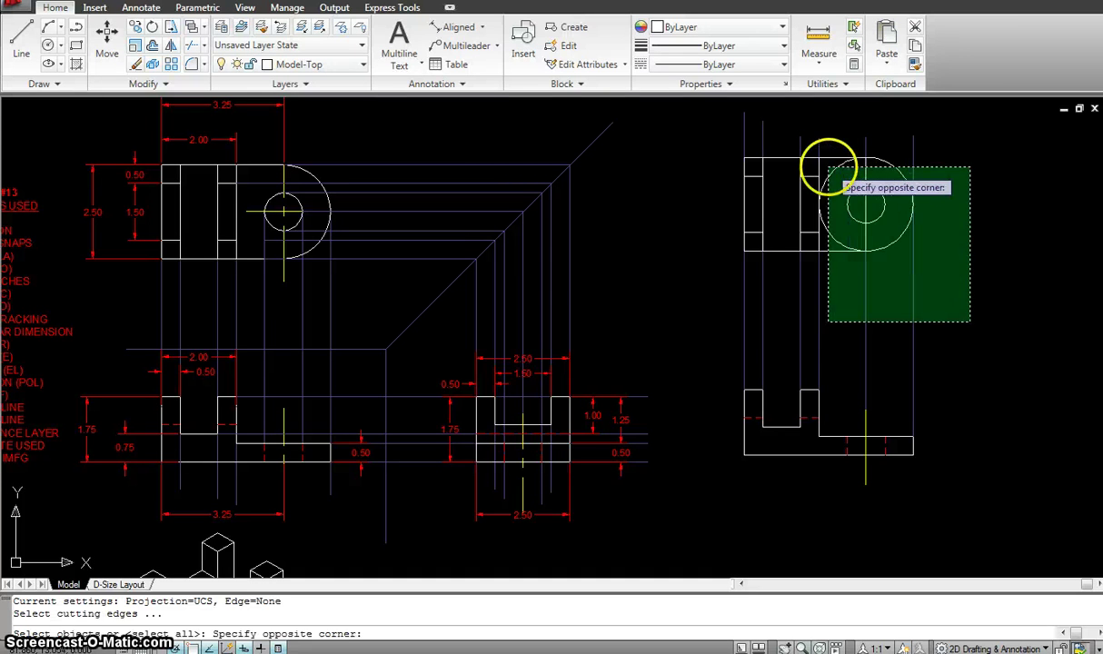
click(803, 142)
right_click(825, 161)
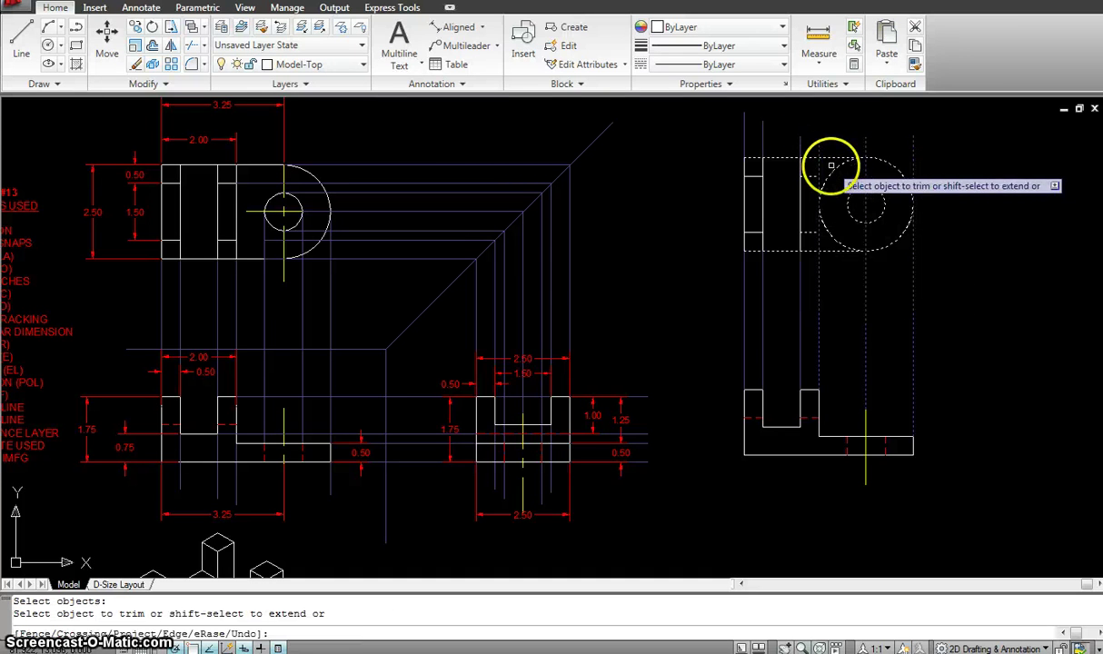
click(832, 235)
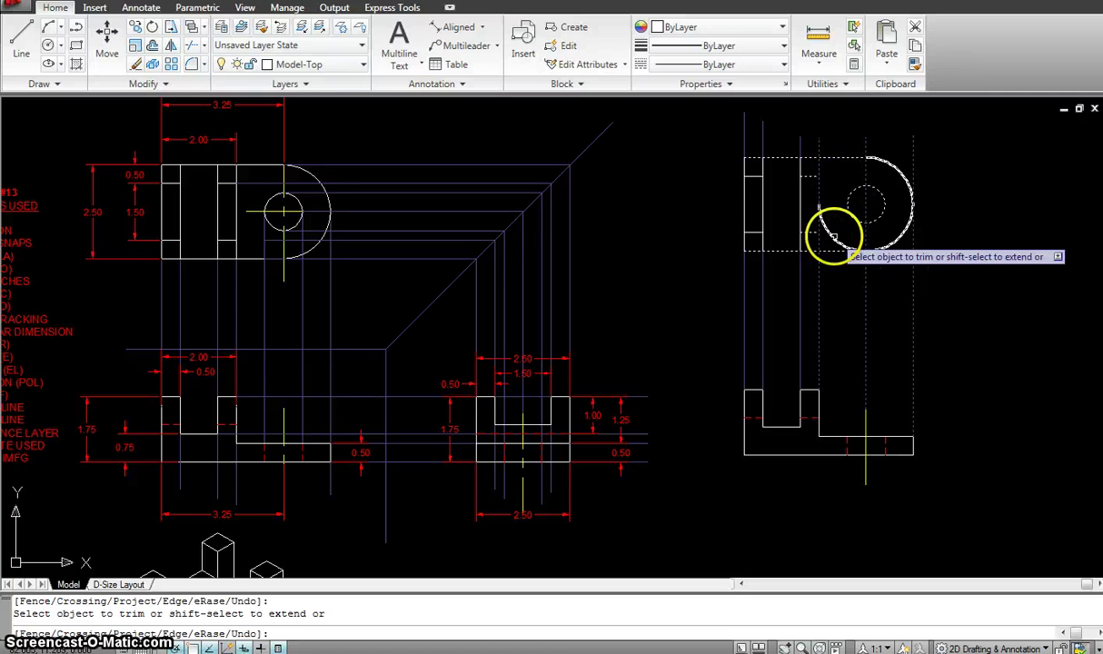
right_click(834, 236)
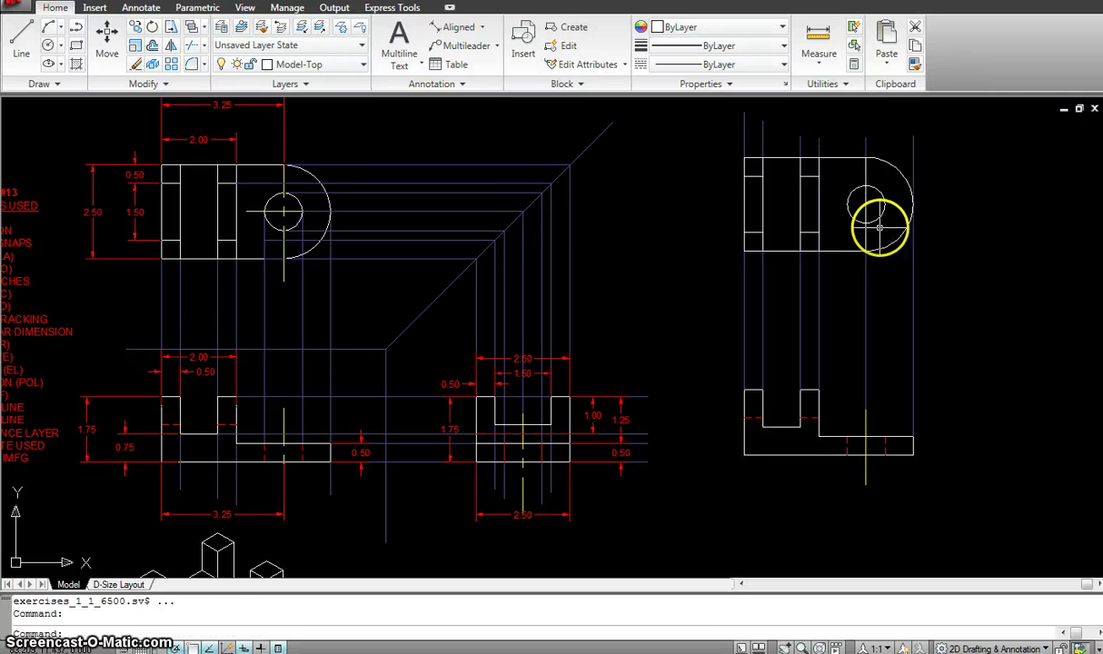
Match the properties of the vertical line through the top view's hole to the front view's yellow centerline.
click(866, 202)
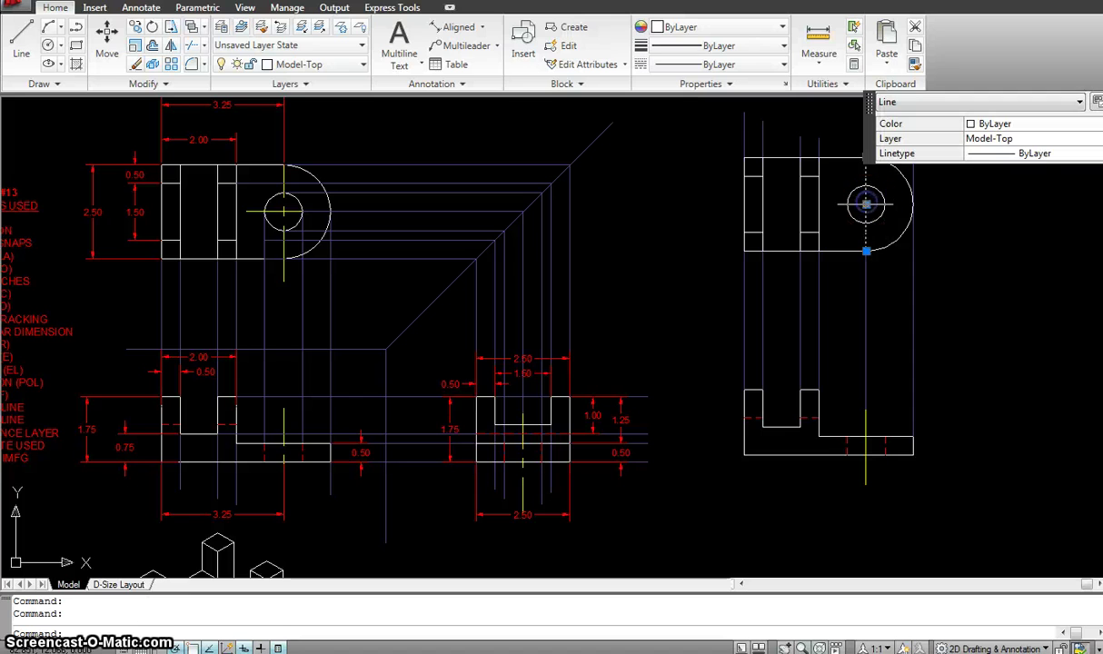
key(Escape)
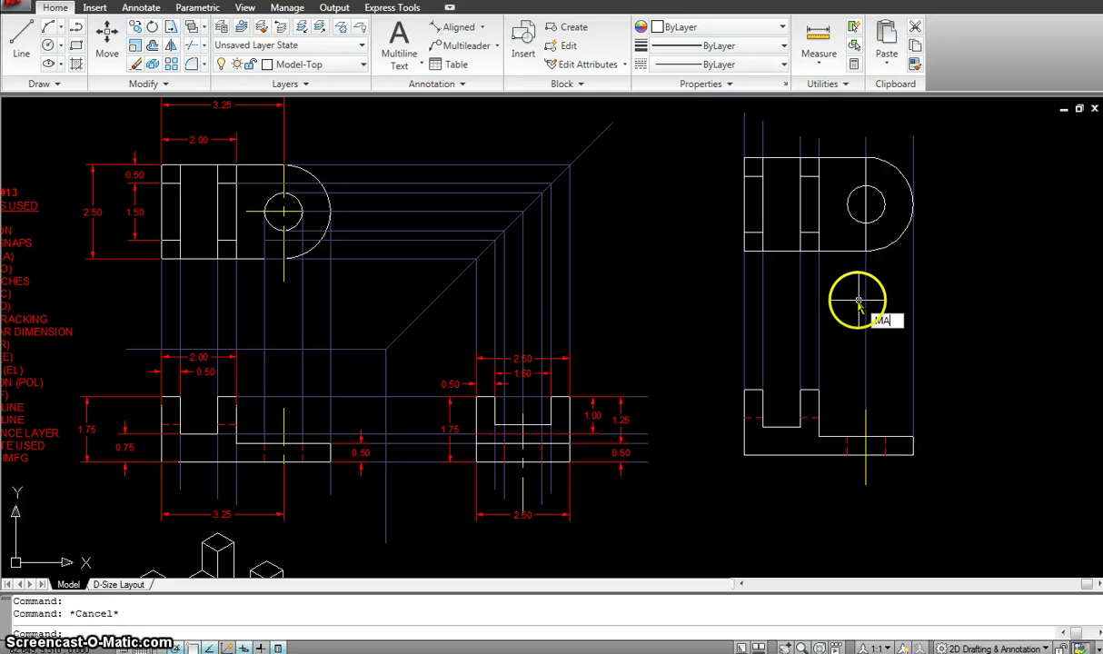
key(Return)
click(865, 417)
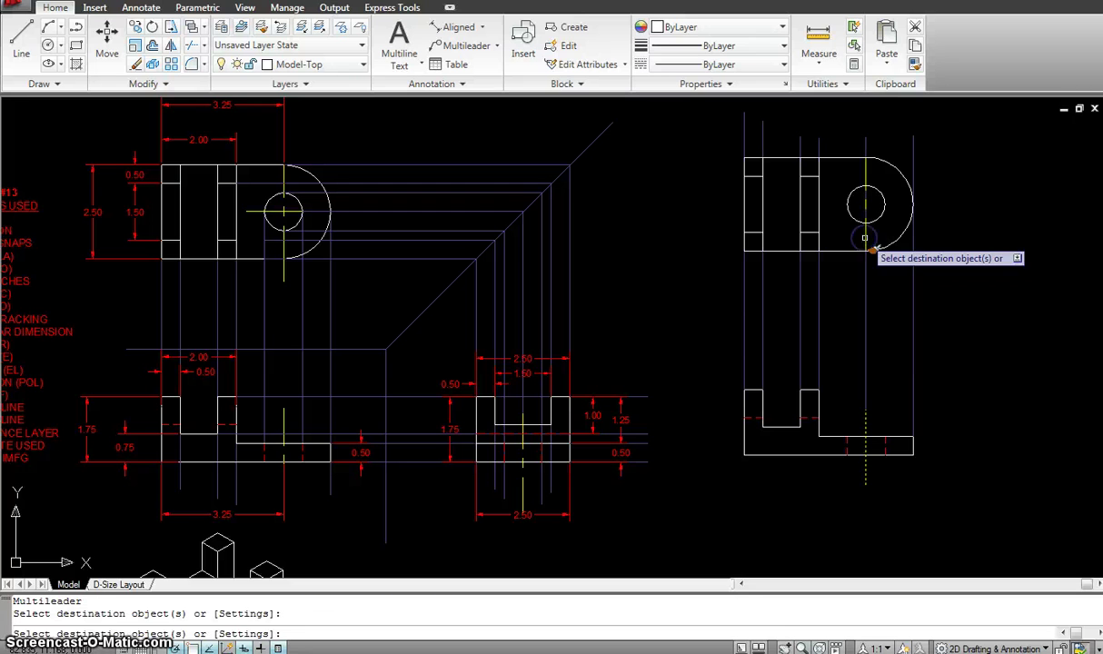
key(Escape)
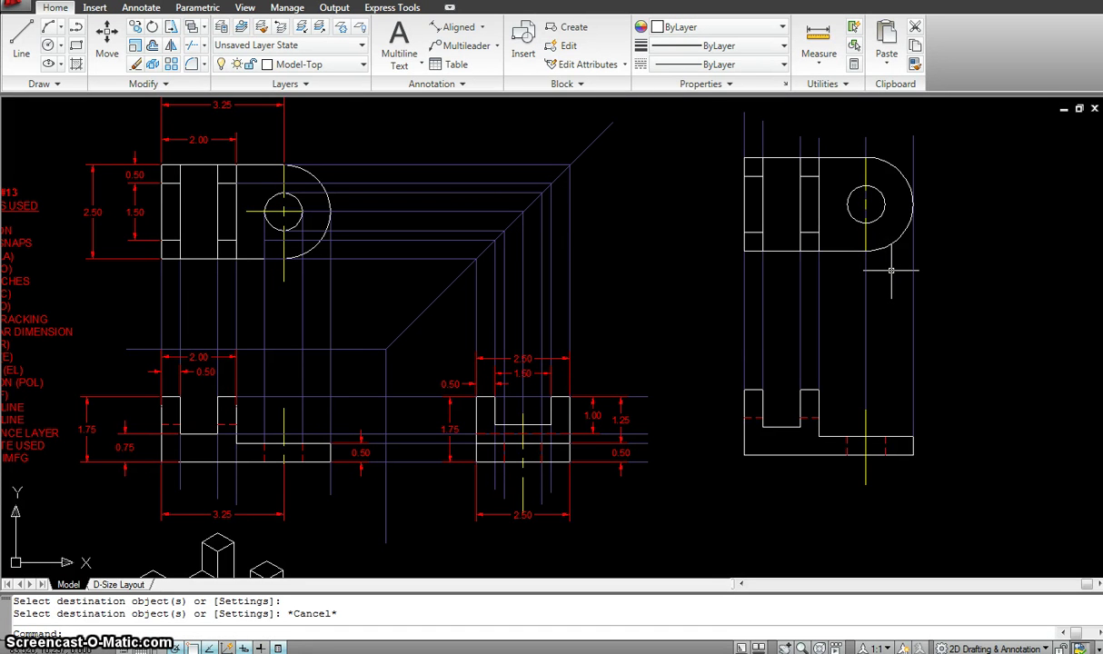
Draw a horizontal line from the hole's center past the rounded end, and stretch its left end about 0.9 left of the center.
text(l)
key(Return)
click(866, 204)
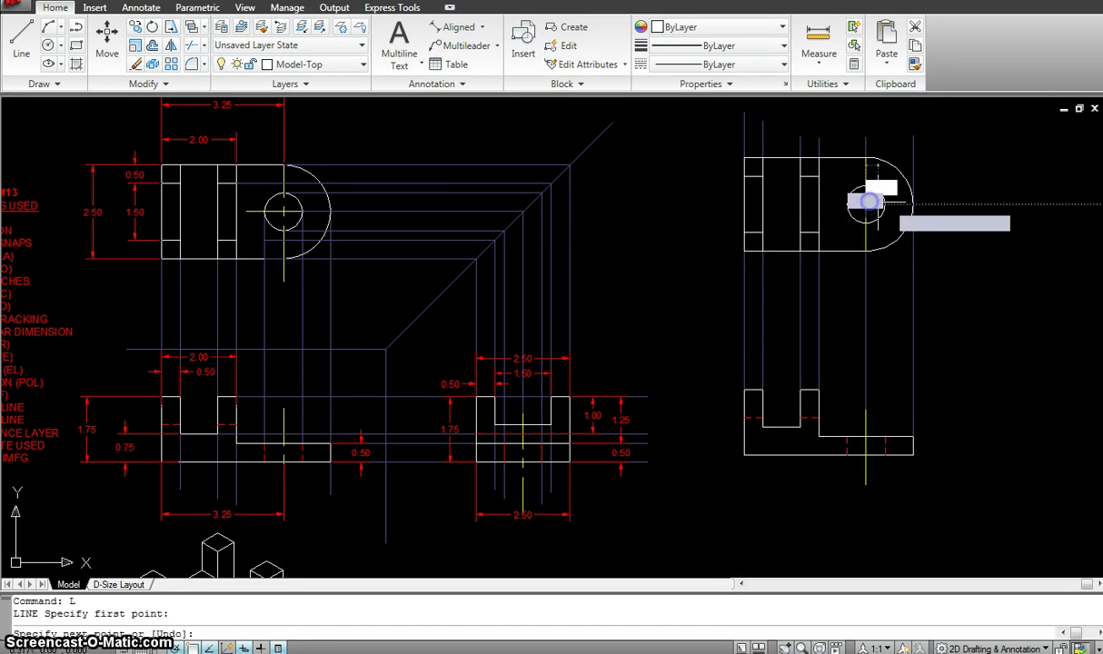
click(931, 206)
key(Escape)
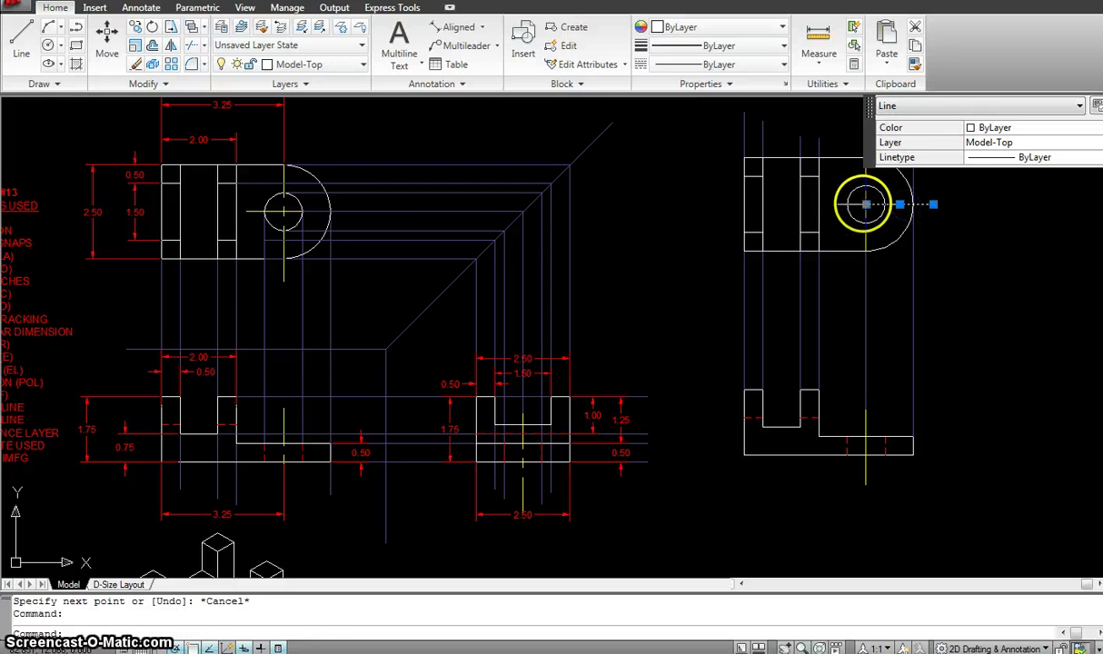
click(865, 204)
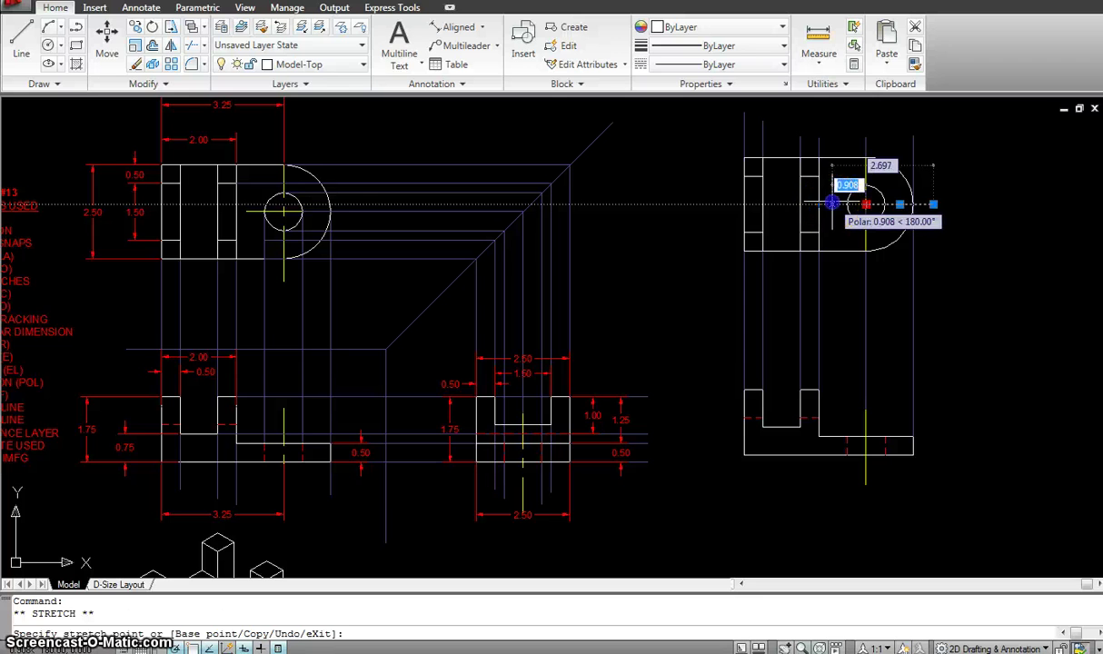
key(Escape)
Match the properties of the horizontal line through the hole to the vertical centerline.
text(MA)
key(Return)
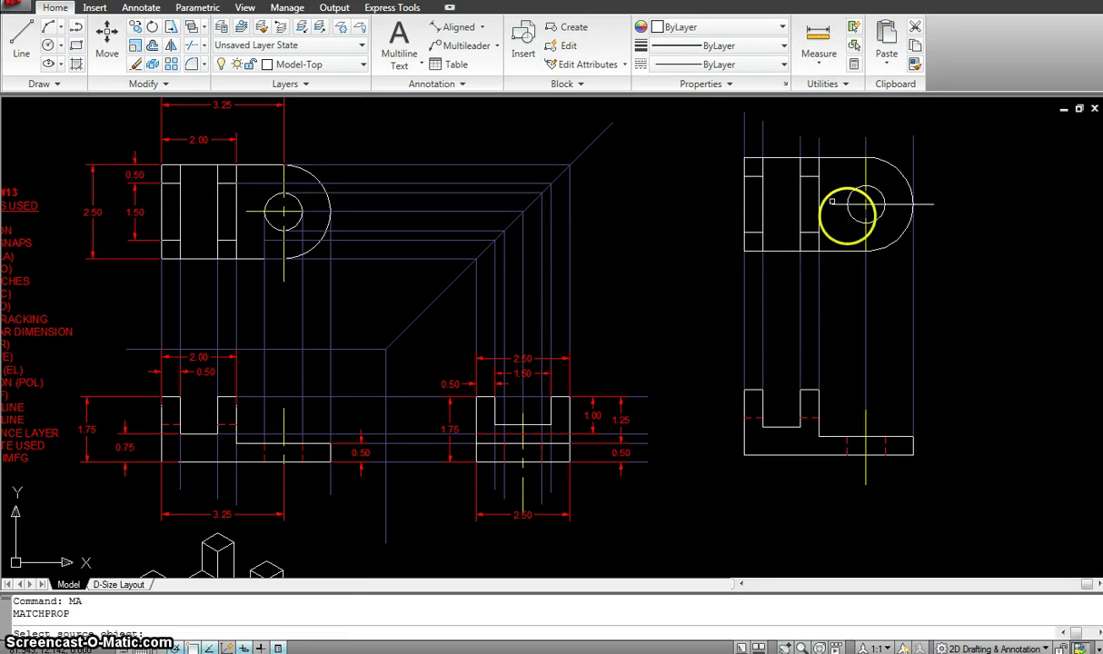
click(865, 233)
click(845, 202)
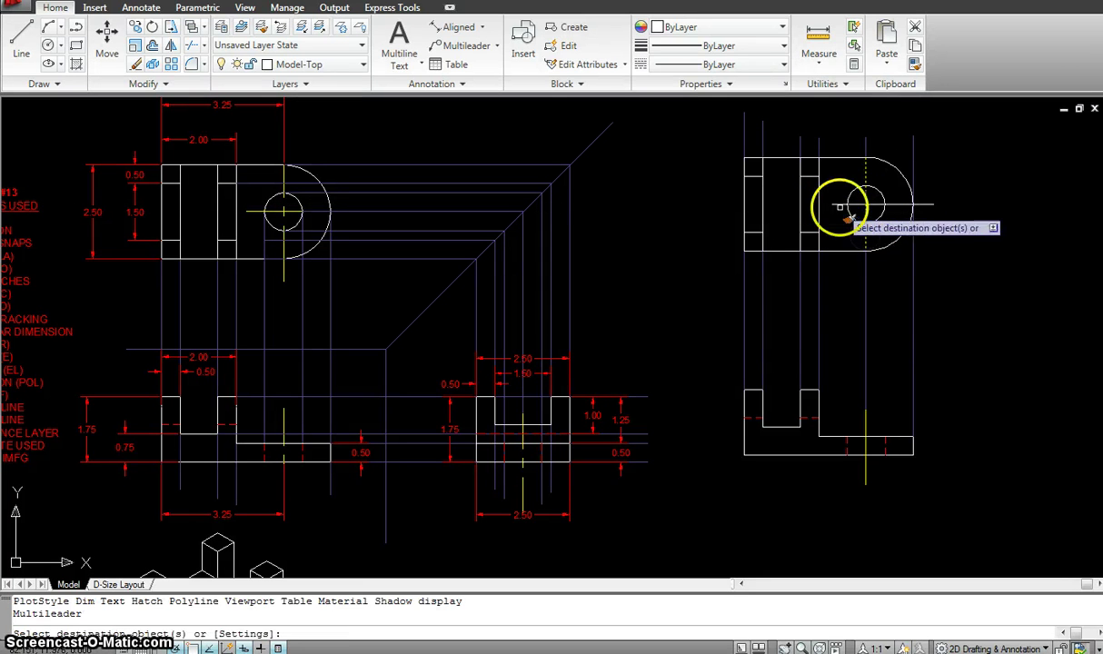
key(Escape)
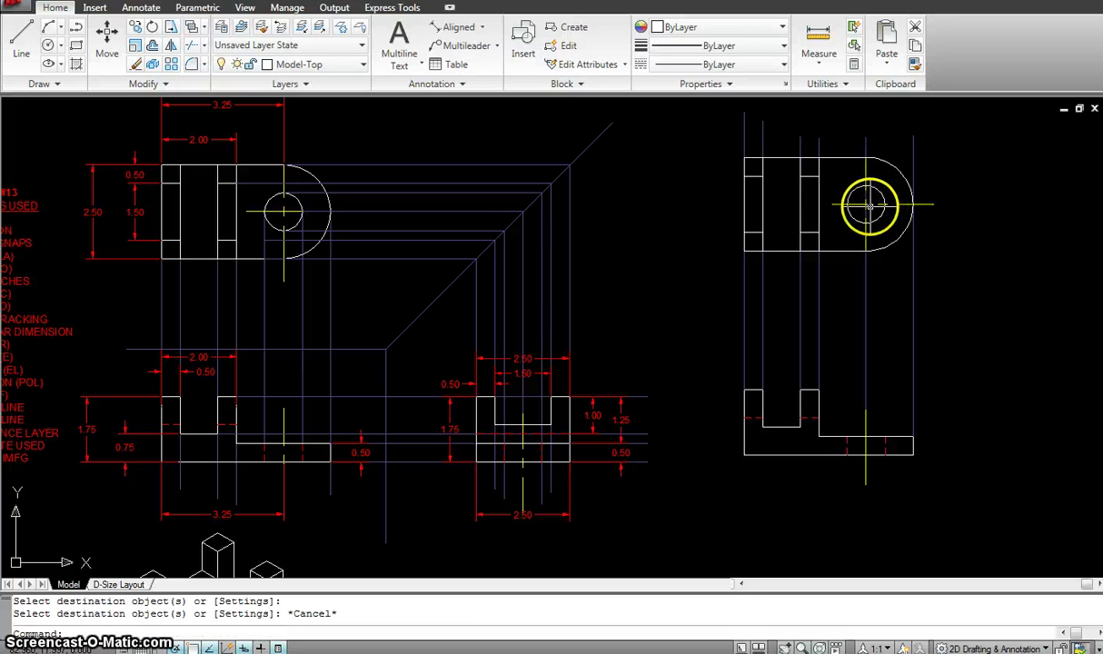
right_click(868, 206)
key(Escape)
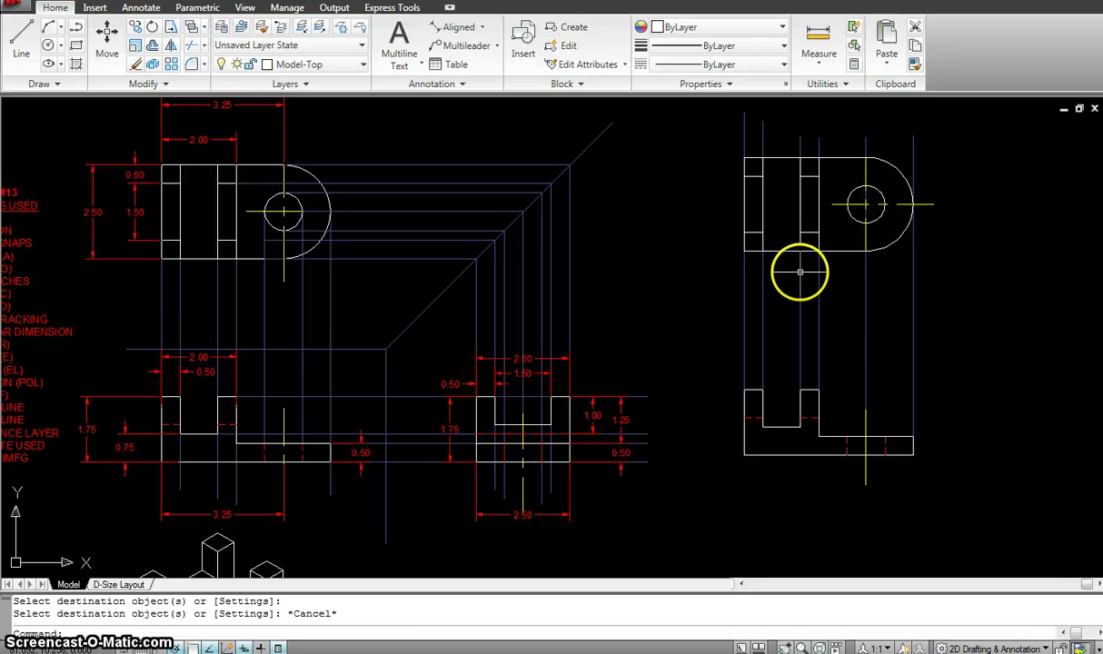
Make Reference the current layer and draw a horizontal line between the two new views, continuing about 4.46 straight down beyond the front view's right end.
middle_drag(790, 238, 701, 245)
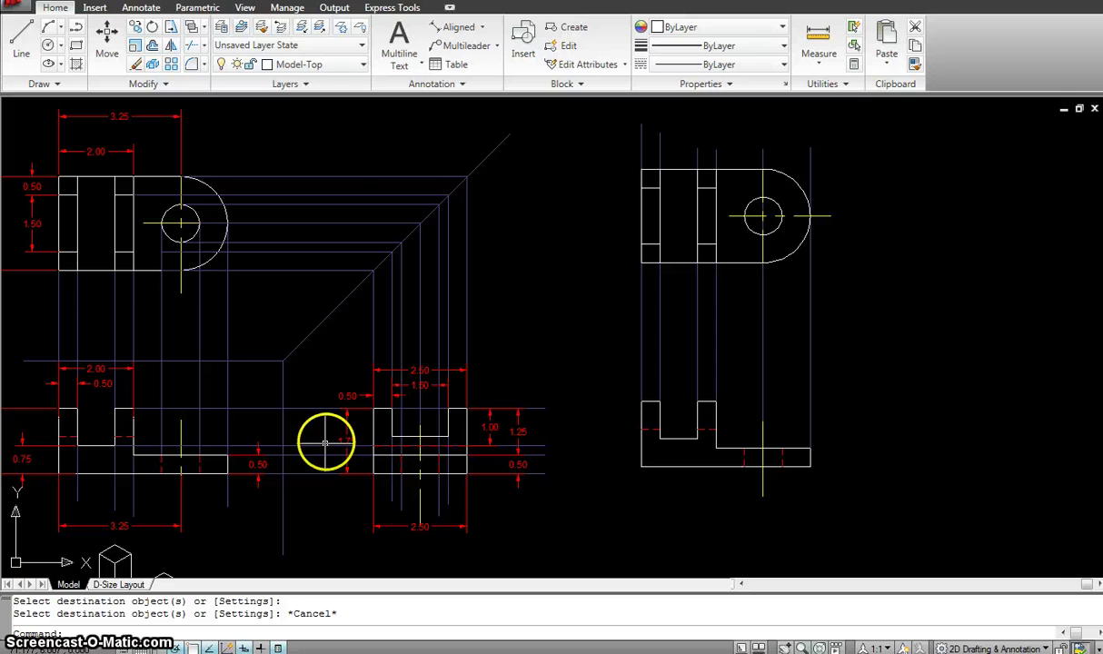
click(273, 65)
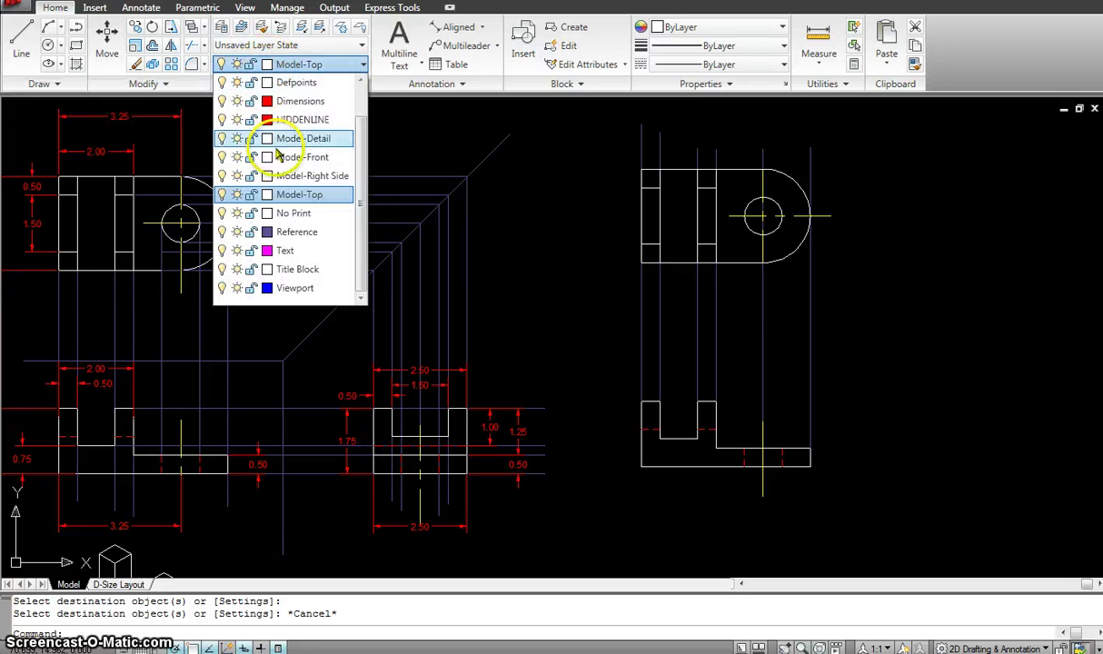
click(289, 231)
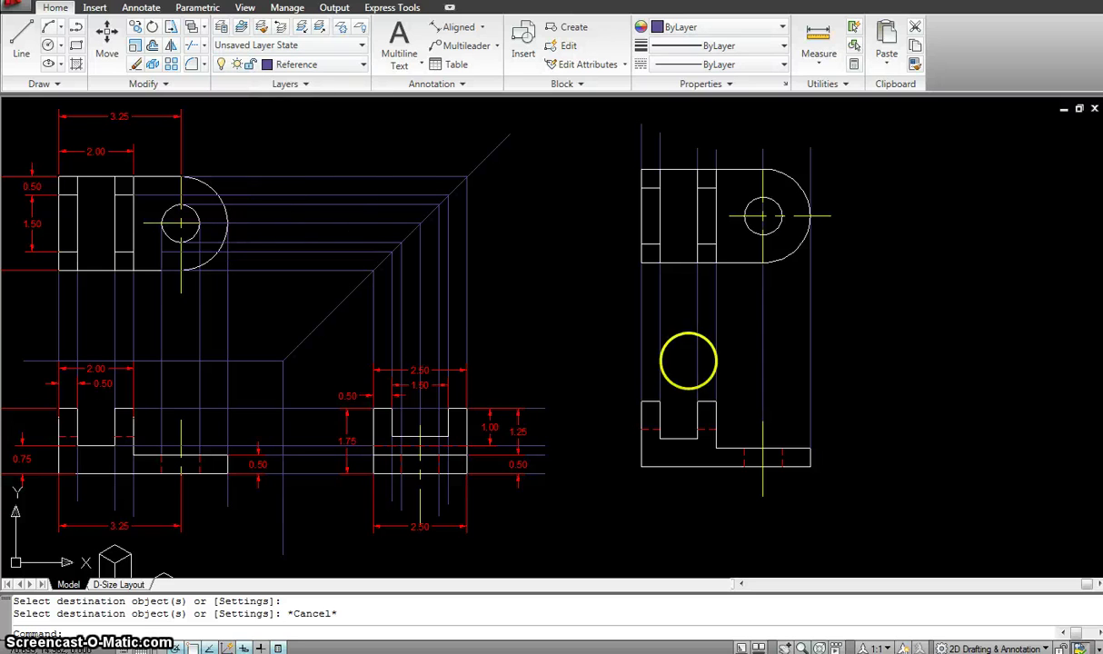
text(L)
key(Return)
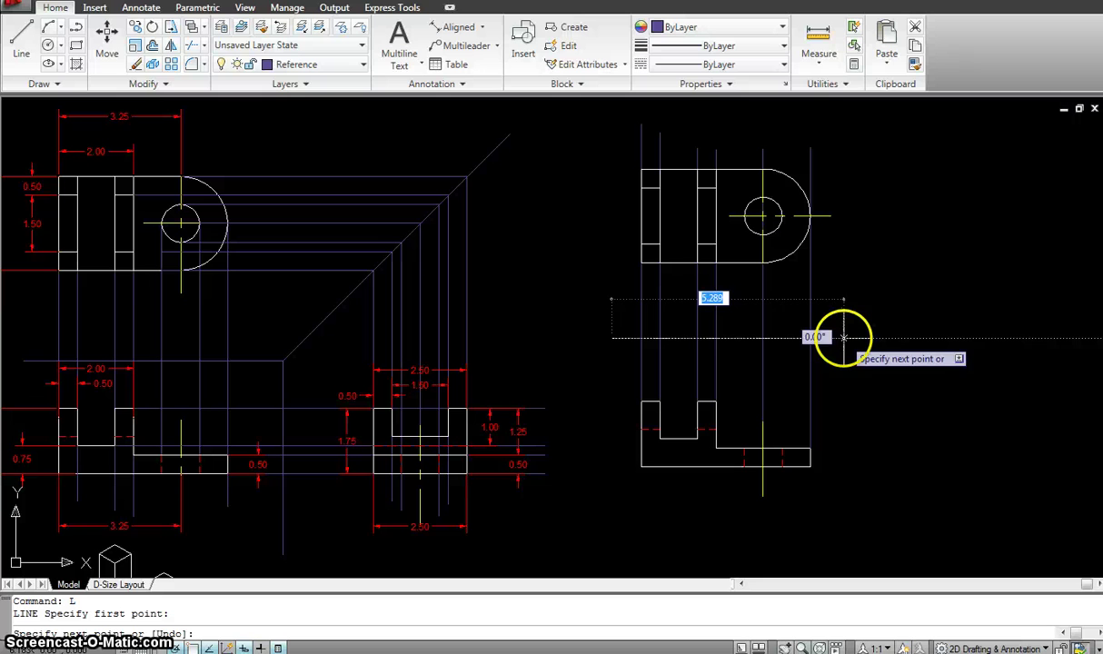
click(870, 338)
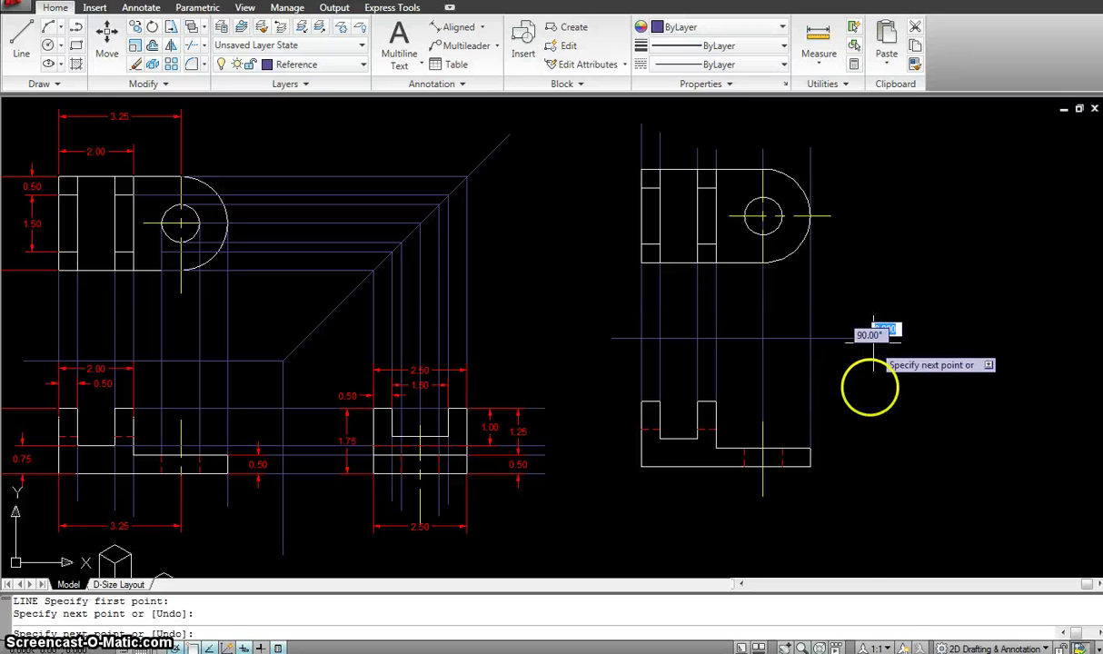
click(872, 505)
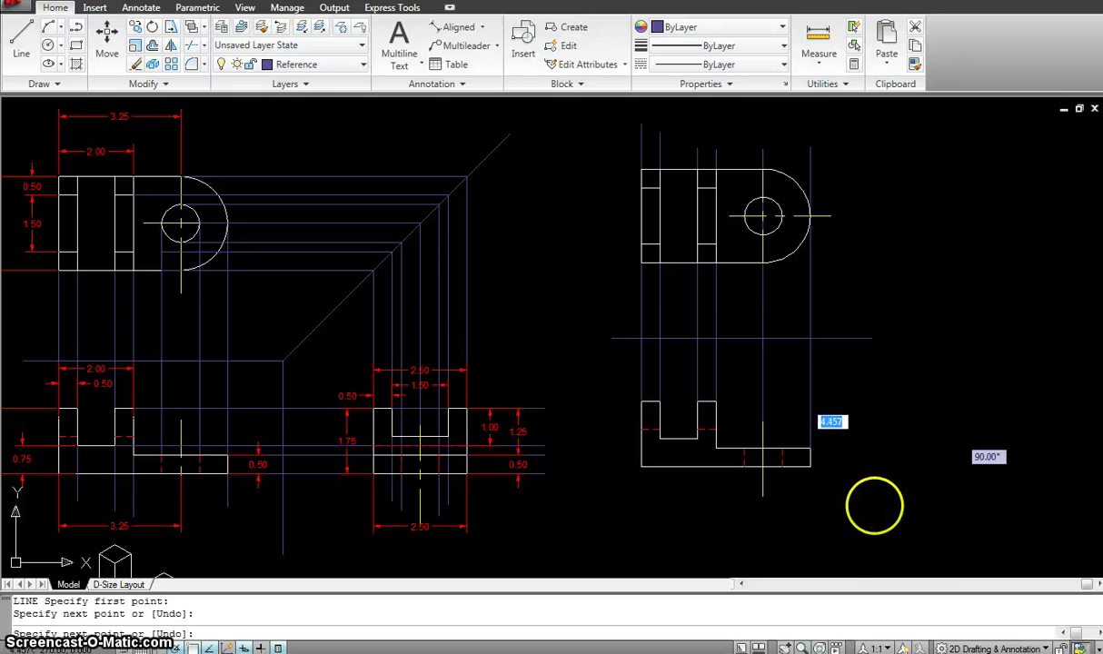
key(Escape)
Set the polar tracking angle to 45 and draw a 45° miter line up and right from the corner of the reference lines.
middle_drag(953, 278, 859, 262)
text(L)
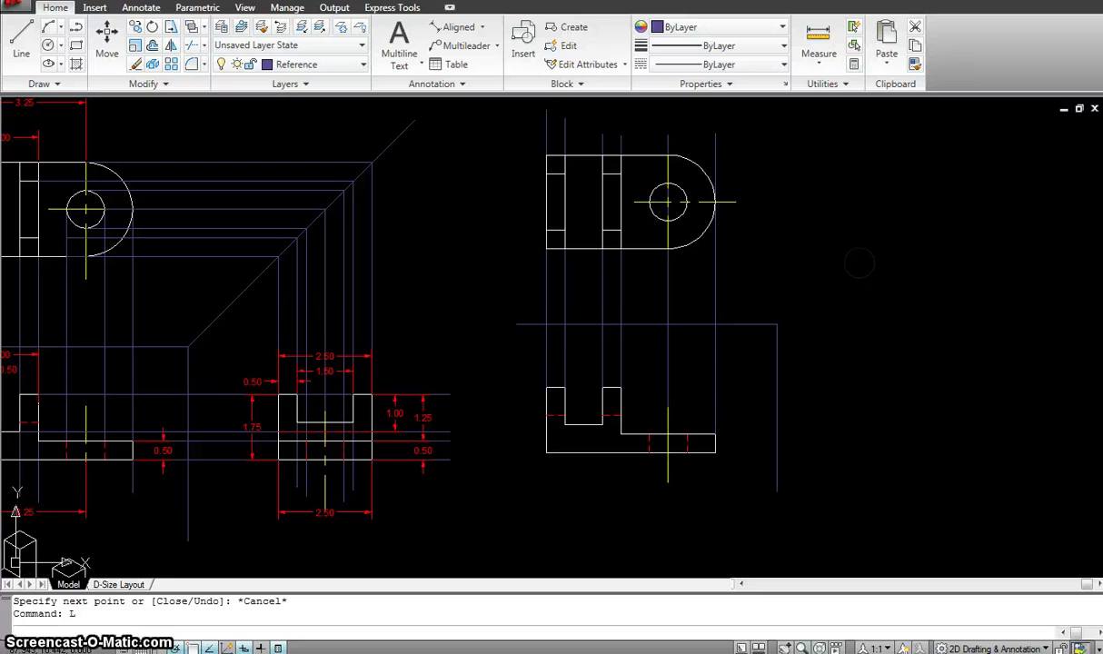
key(Return)
click(777, 324)
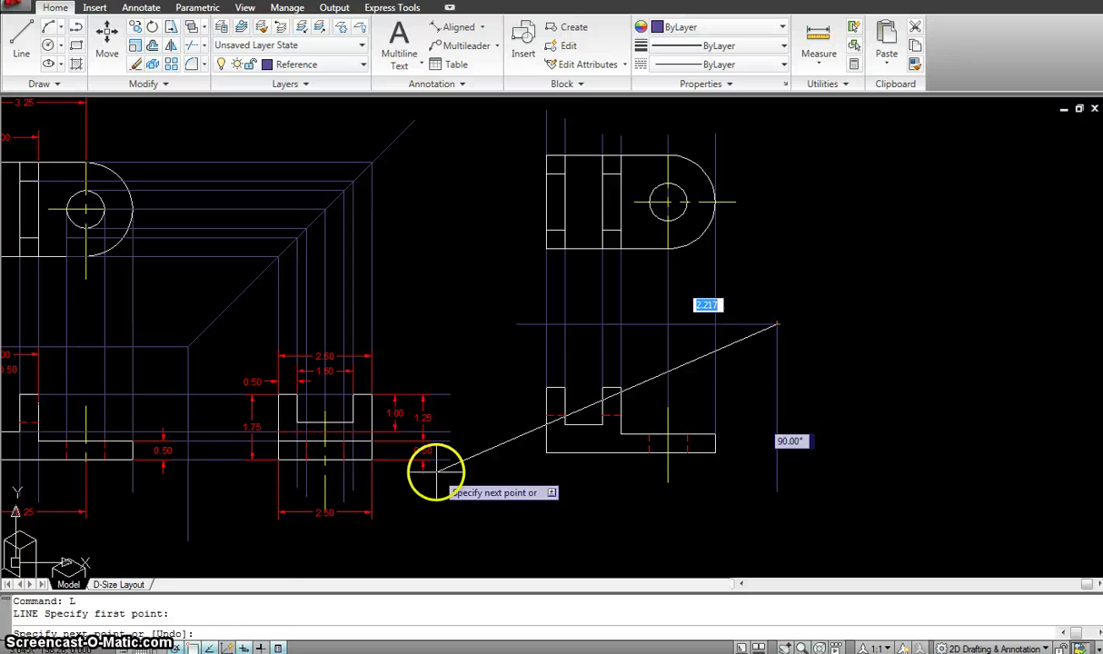
right_click(179, 646)
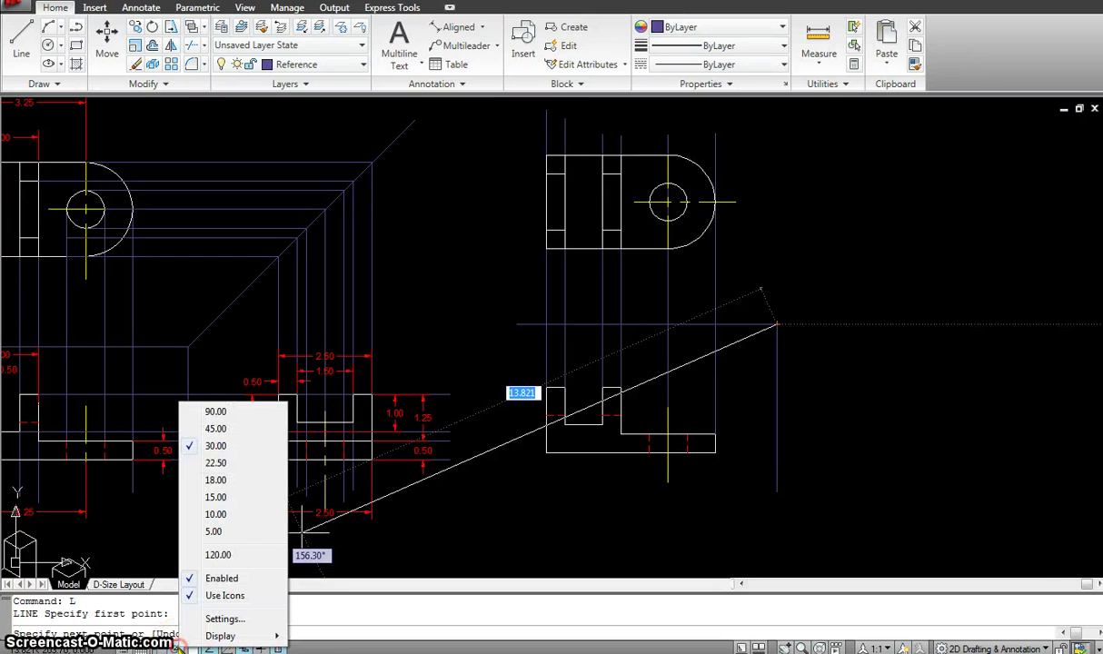
click(215, 428)
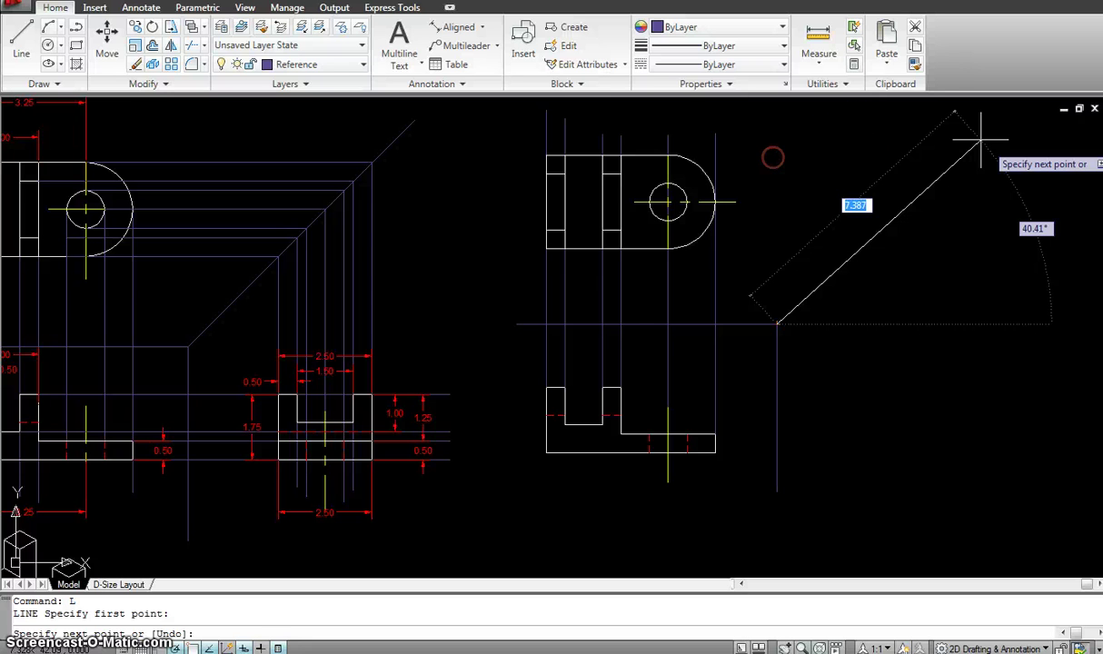
middle_drag(980, 141, 913, 163)
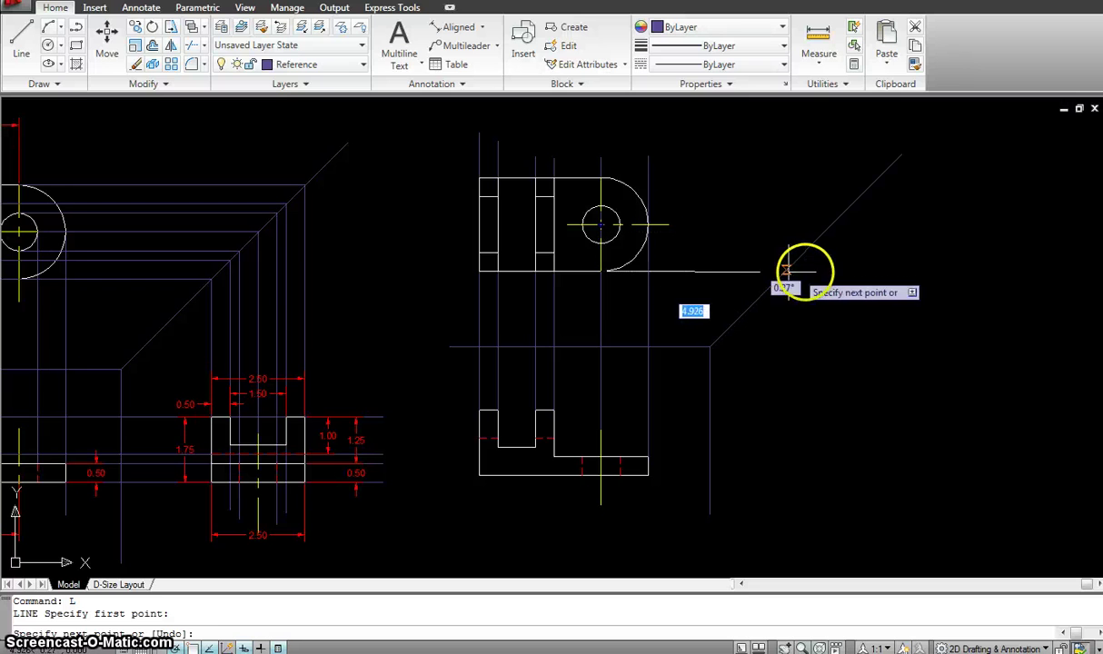
Draw horizontal projection lines from the top view's lower and upper edges across the 45° miter line.
click(818, 271)
key(Escape)
key(Return)
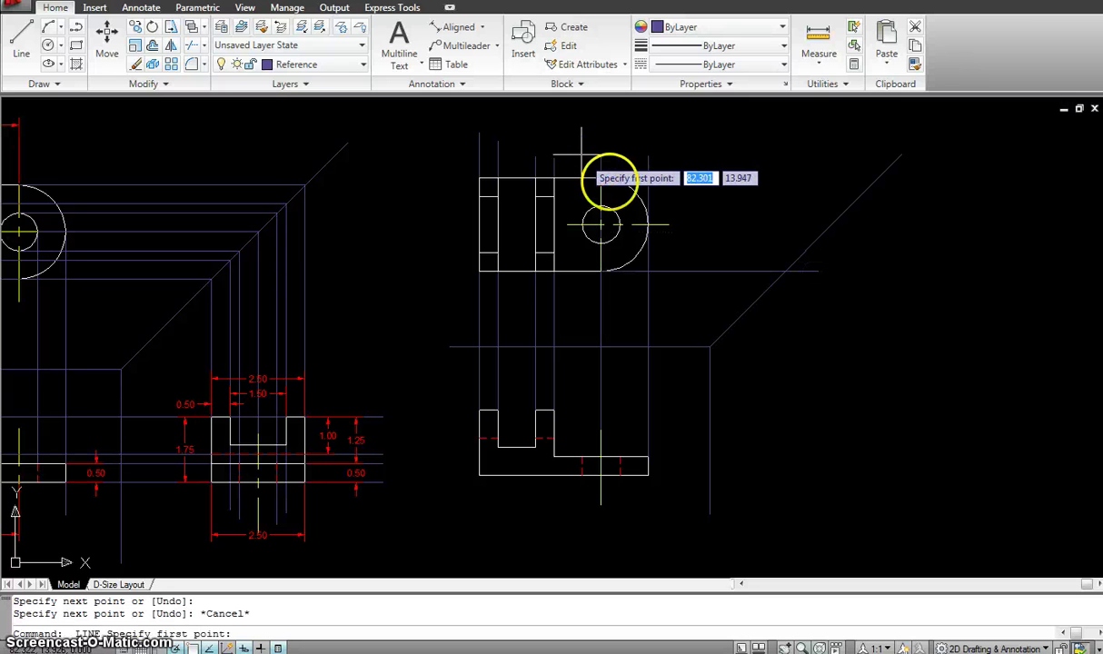
click(599, 178)
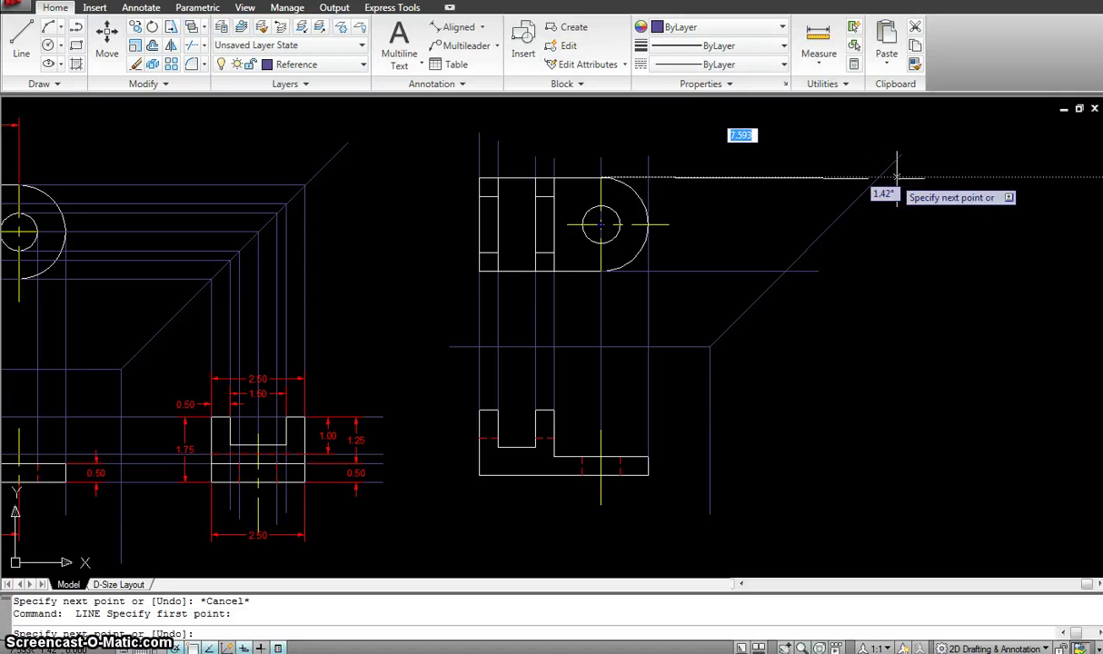
click(892, 177)
key(Escape)
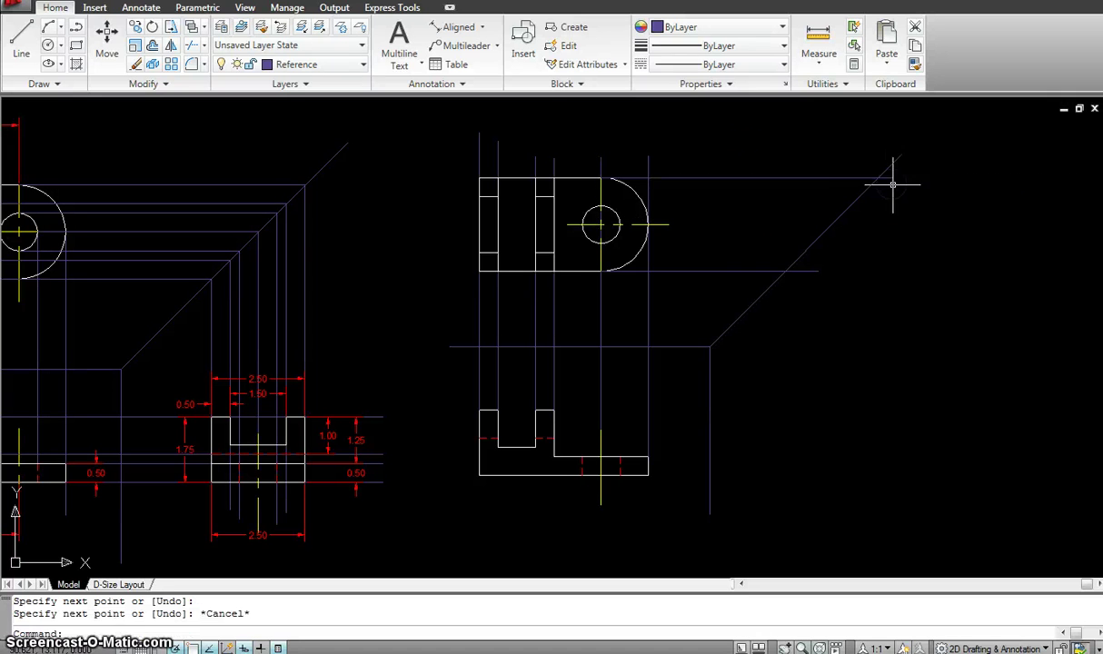
Drop vertical lines from both projection lines' intersections with the miter line to below the front view's base, the outer one about 9.96 long.
right_click(891, 221)
click(881, 177)
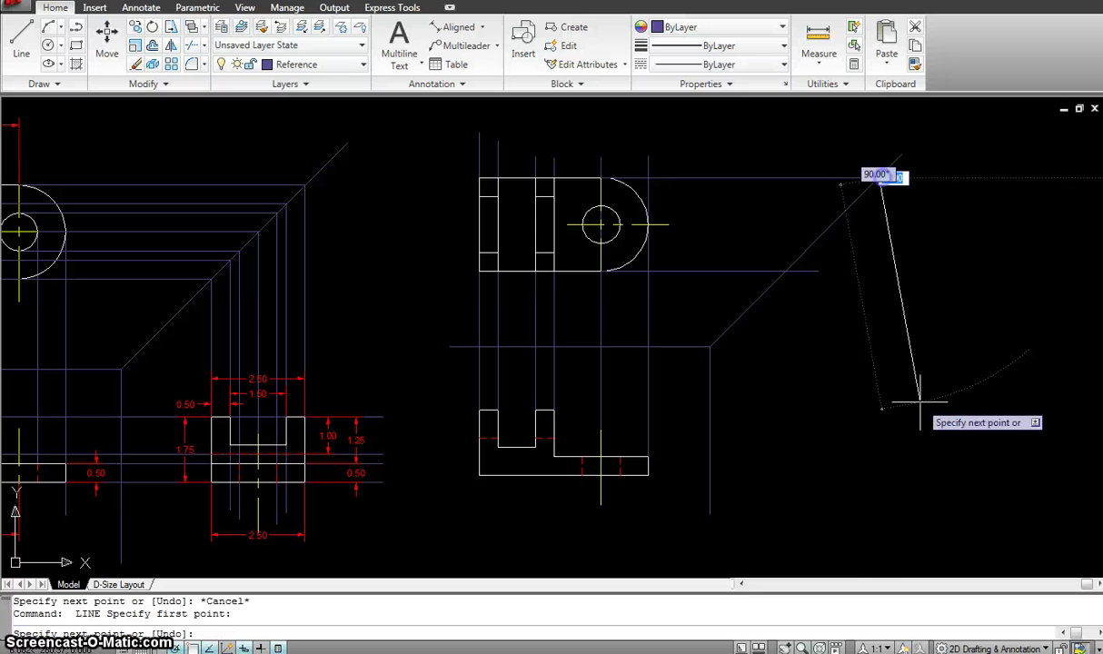
click(879, 552)
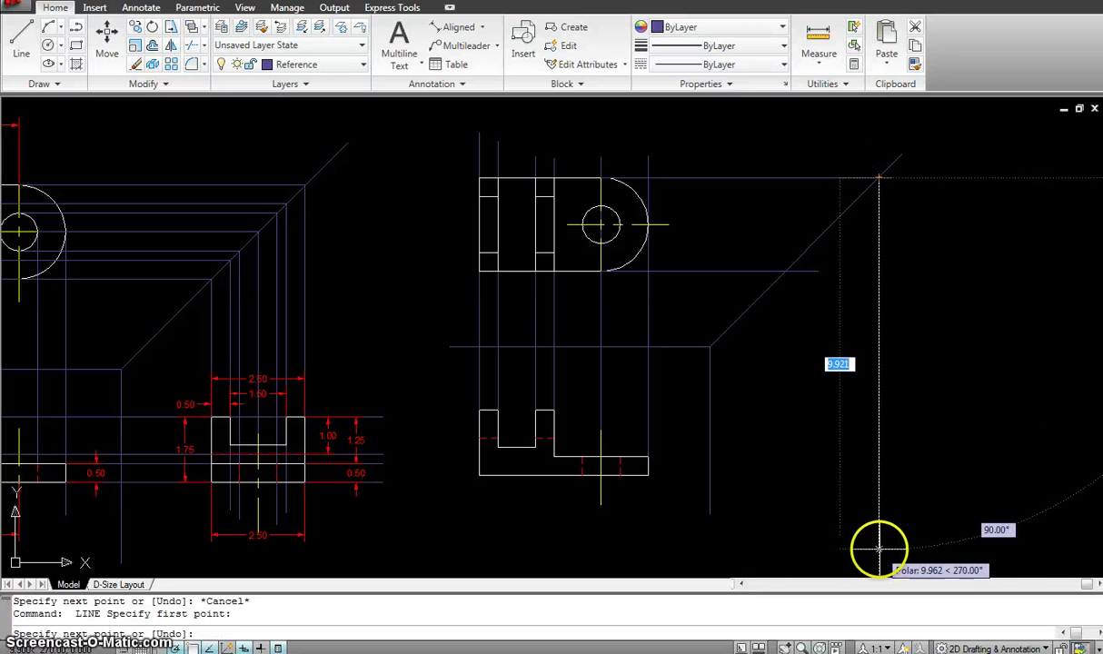
key(Escape)
right_click(886, 345)
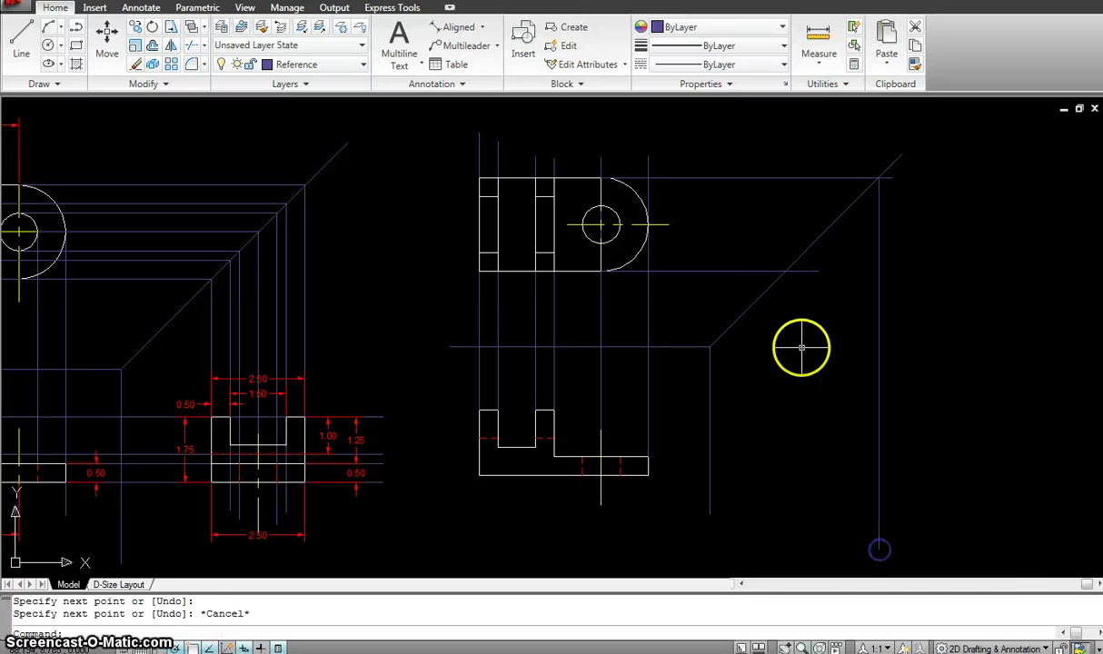
click(786, 271)
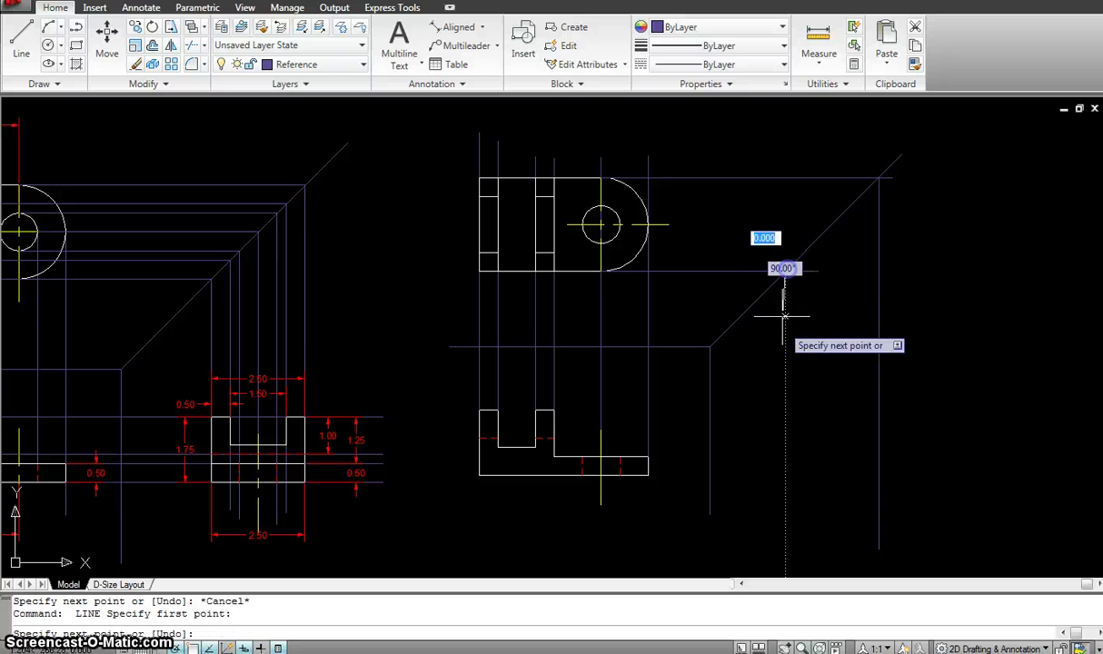
click(779, 505)
key(Escape)
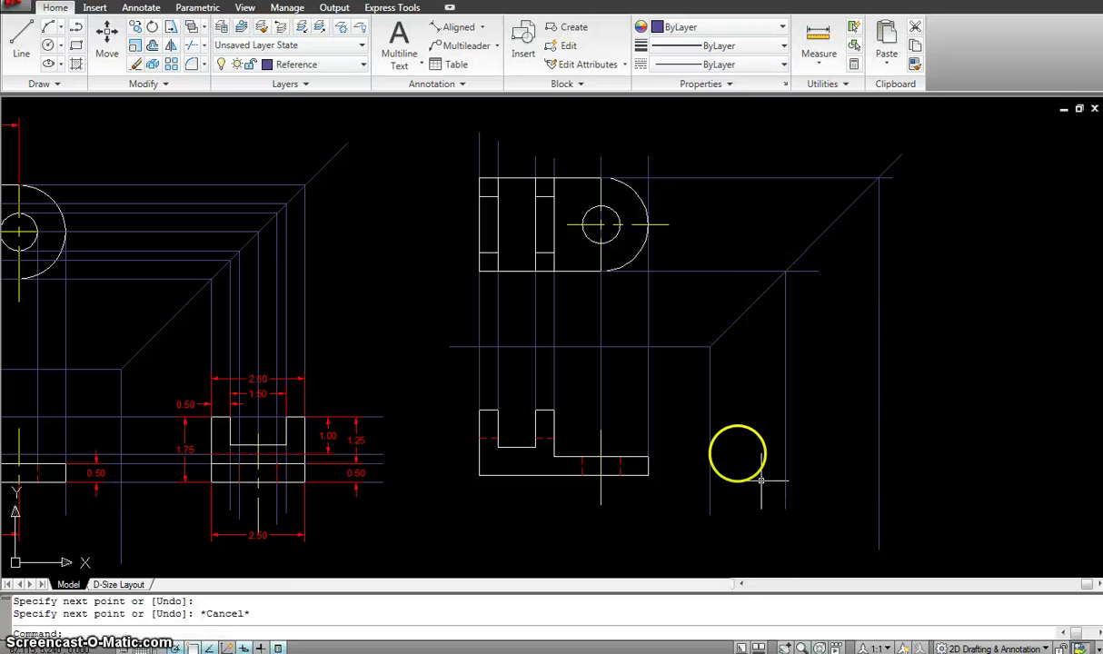
Project horizontal lines from the front view's top corner and bottom corner across the right side view area.
text(L)
key(Return)
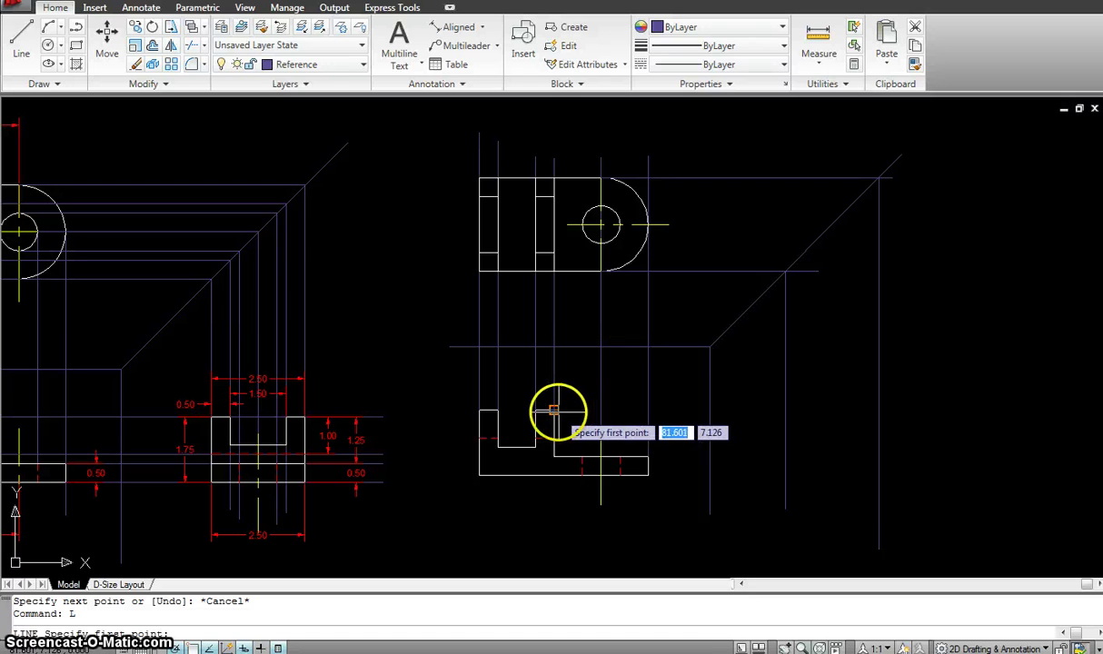
click(553, 411)
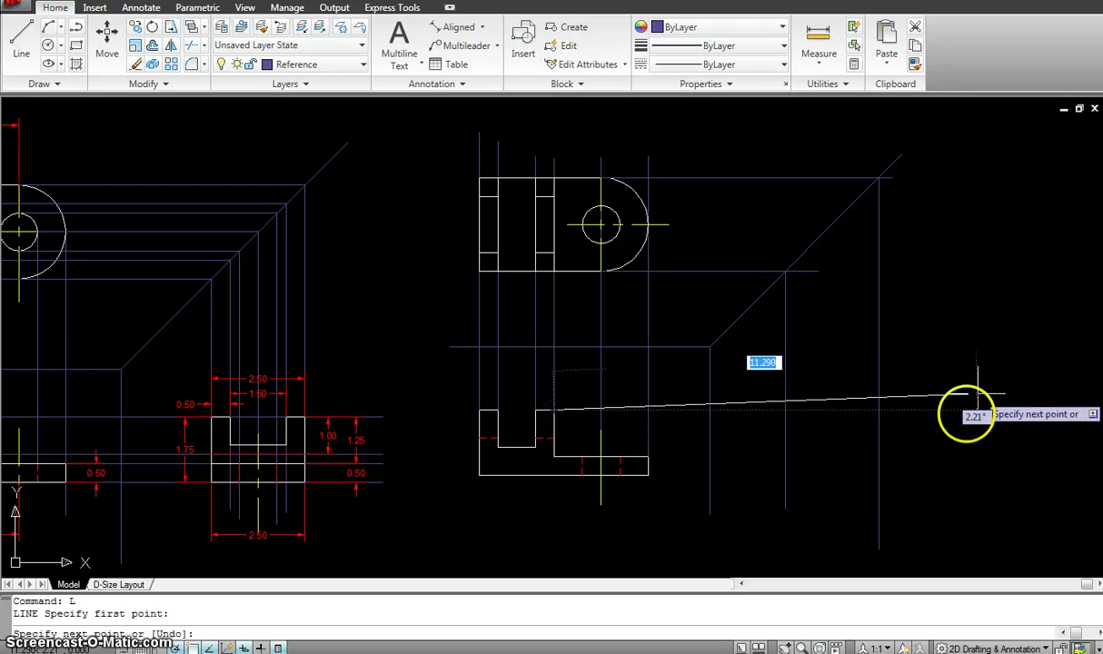
key(Escape)
key(Return)
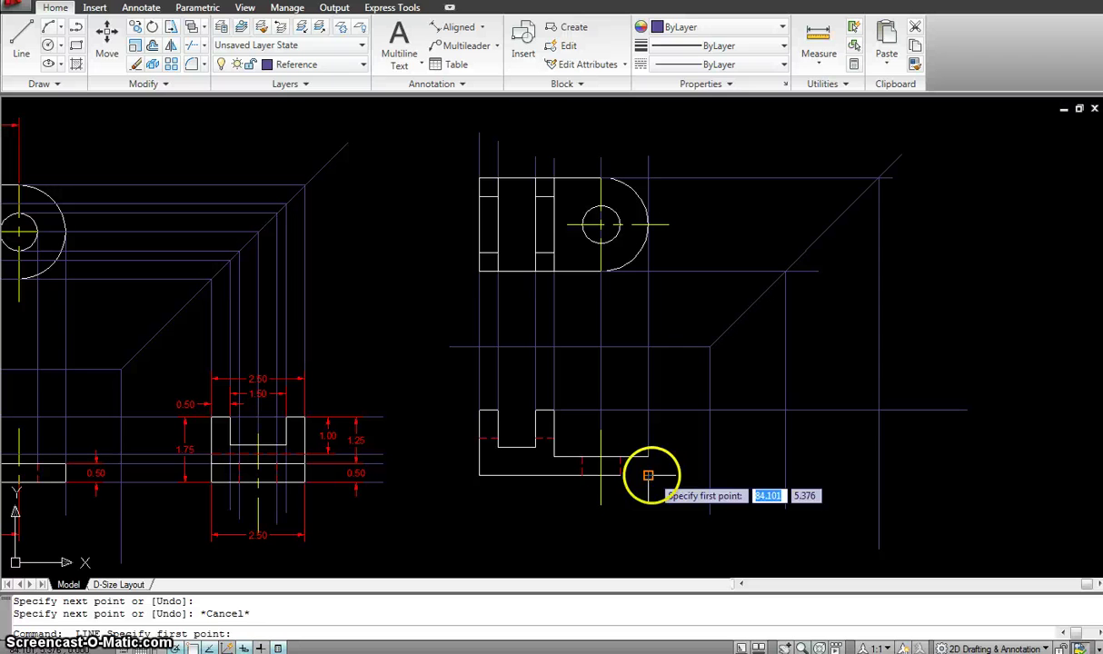
click(648, 473)
key(Escape)
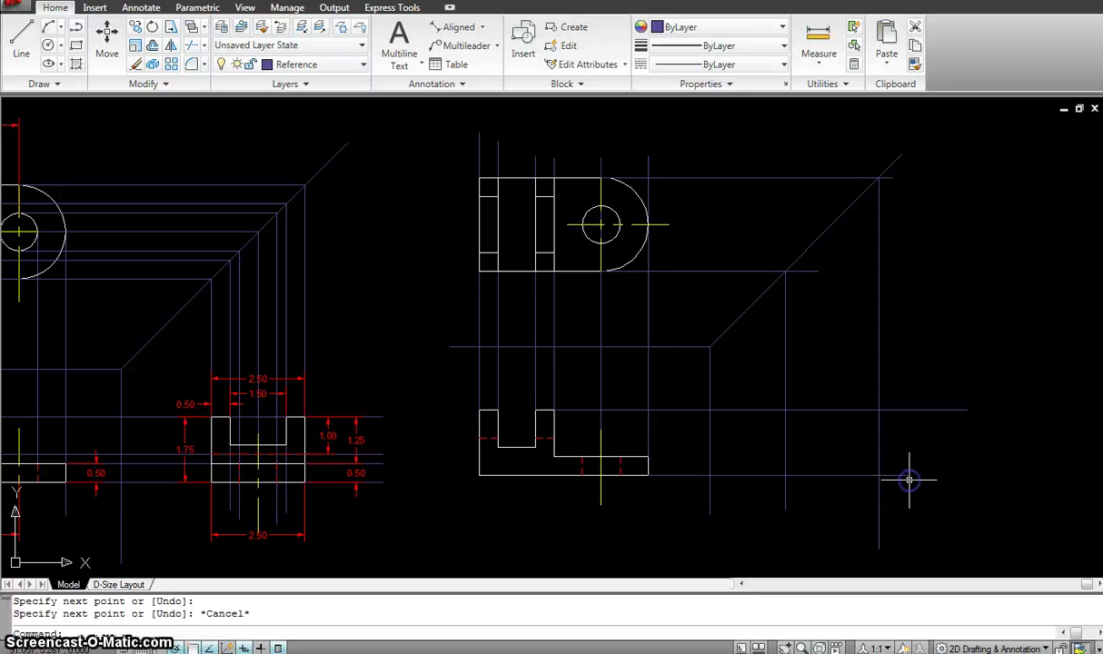
Project horizontal lines from the front view's base top edge and from its hidden line across the right side view area.
key(Return)
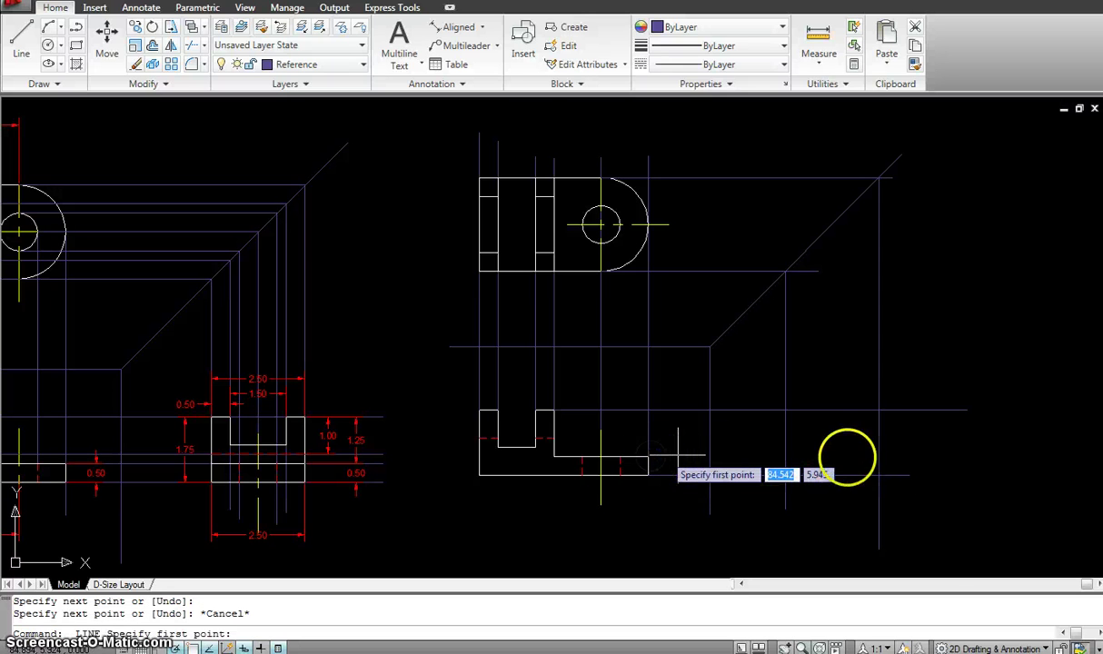
click(676, 454)
click(899, 457)
key(Escape)
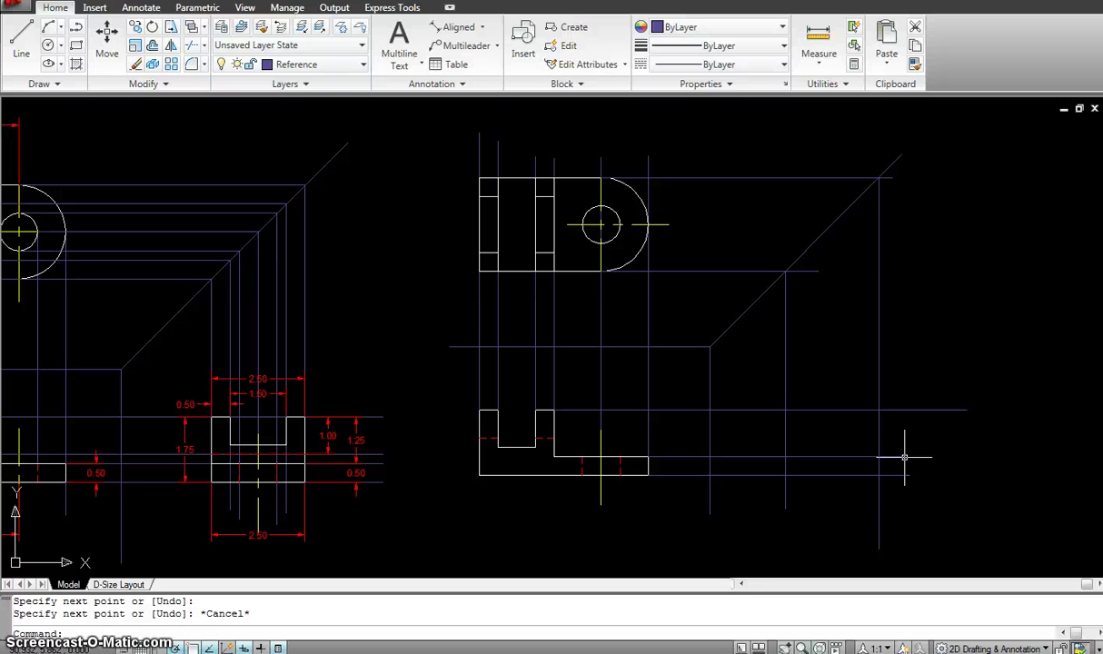
key(Return)
click(554, 439)
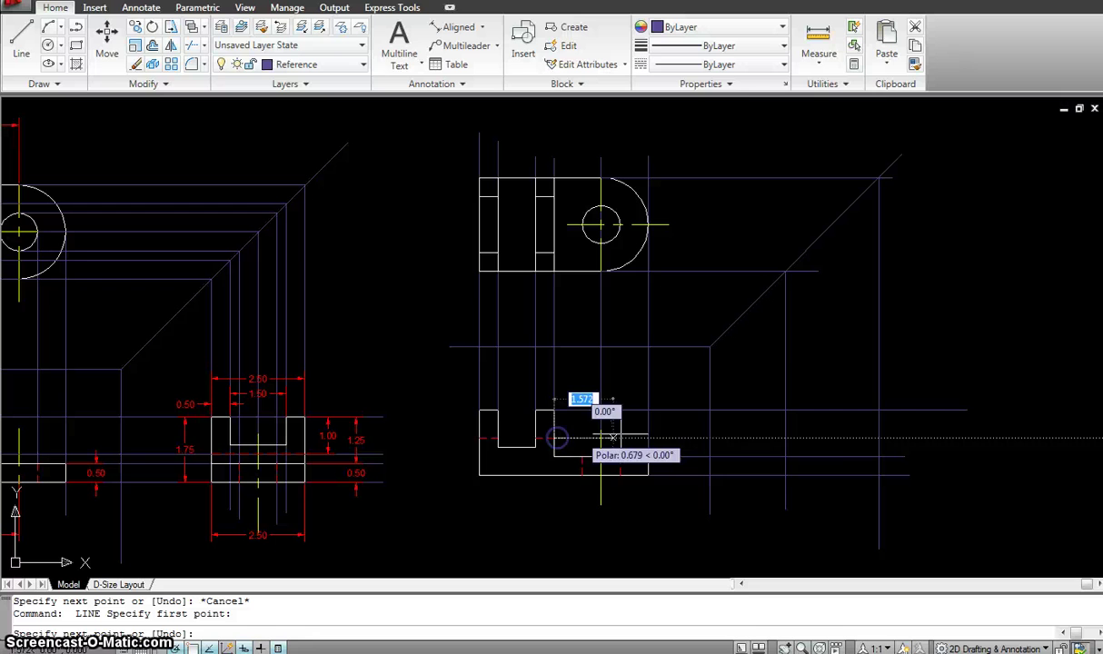
click(904, 438)
key(Escape)
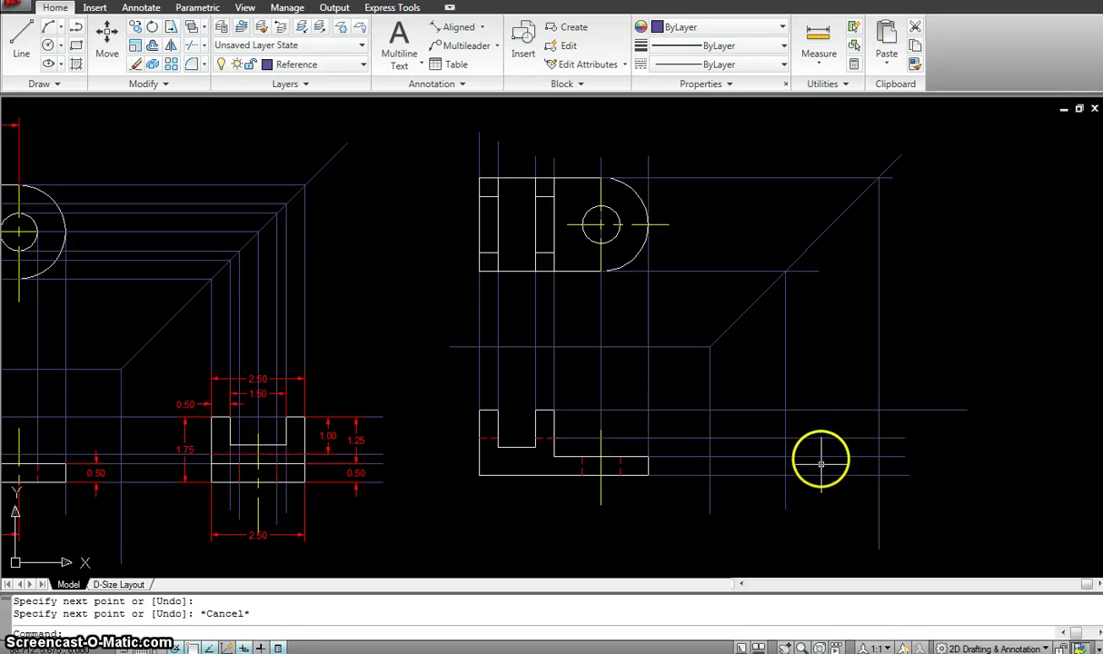
Make Model-Right Side the current layer and draw the base rectangle between the projected base lines and the two vertical lines.
click(343, 67)
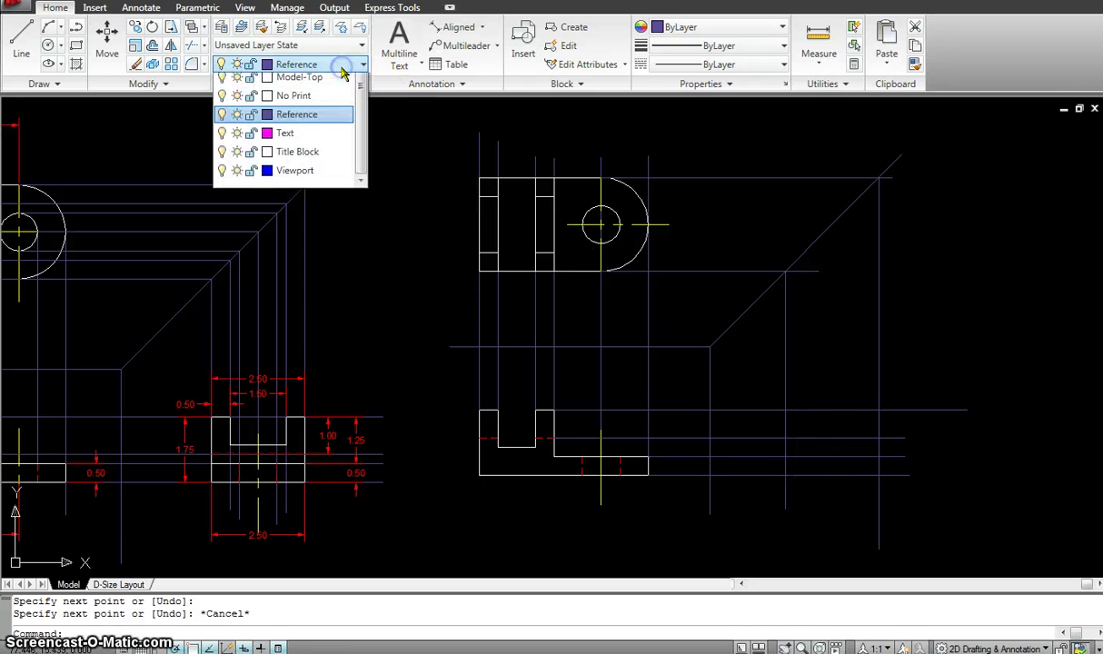
click(312, 177)
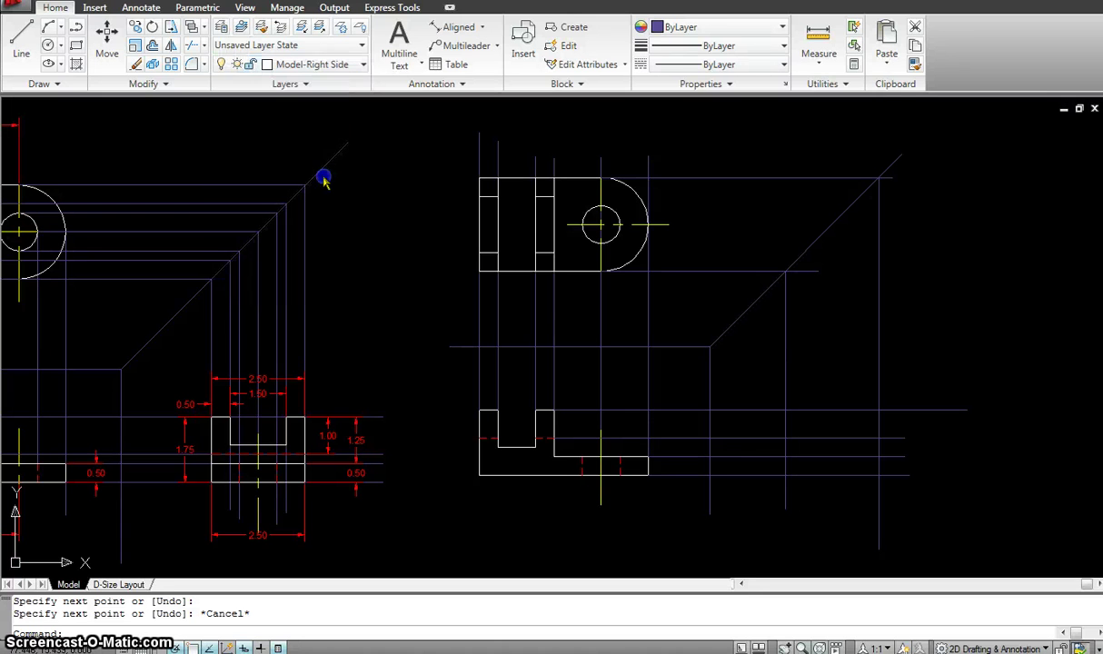
text(REC)
key(Return)
click(786, 457)
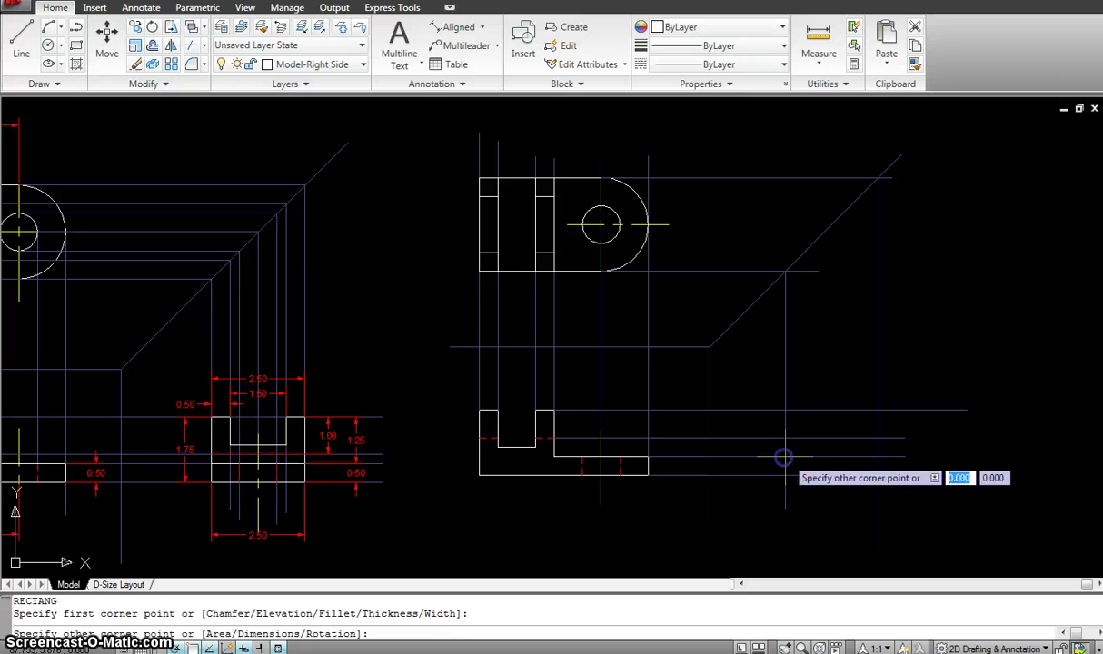
click(879, 475)
key(Escape)
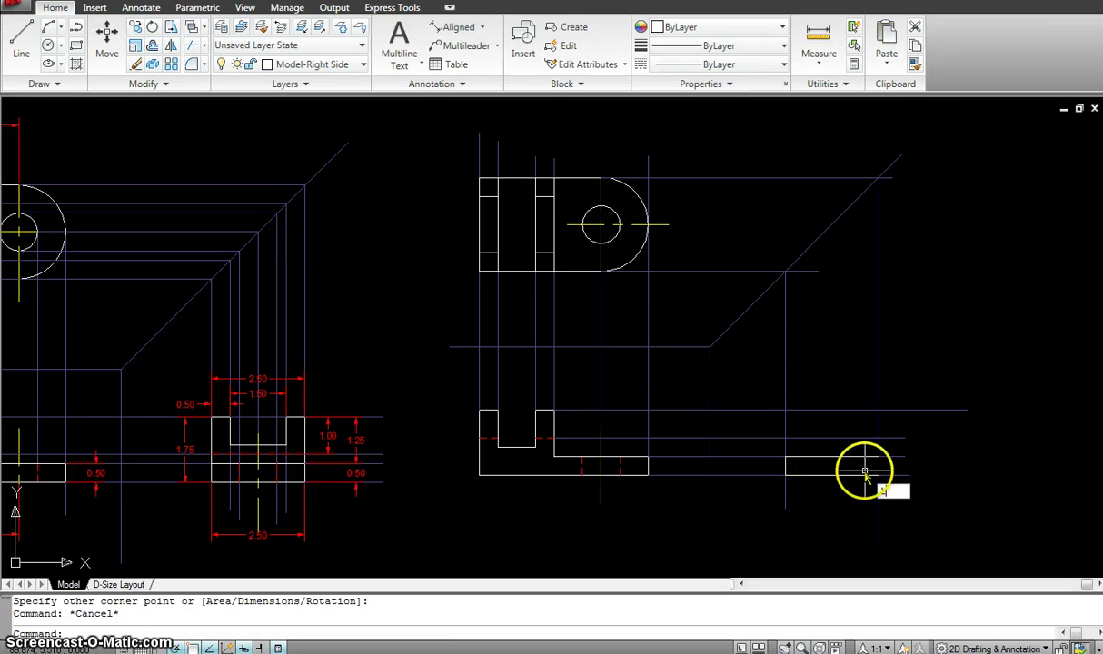
Draw a line from the base rectangle's upper left corner up to the top projection line, continuing 0.5 to the right.
text(L)
key(Return)
click(785, 457)
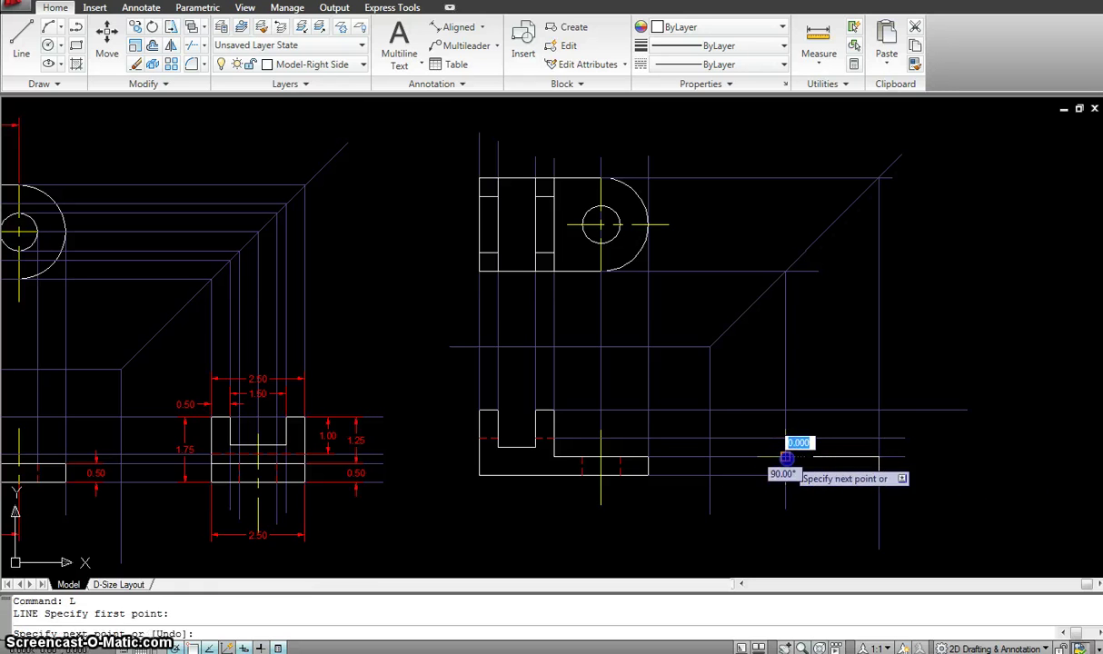
click(785, 410)
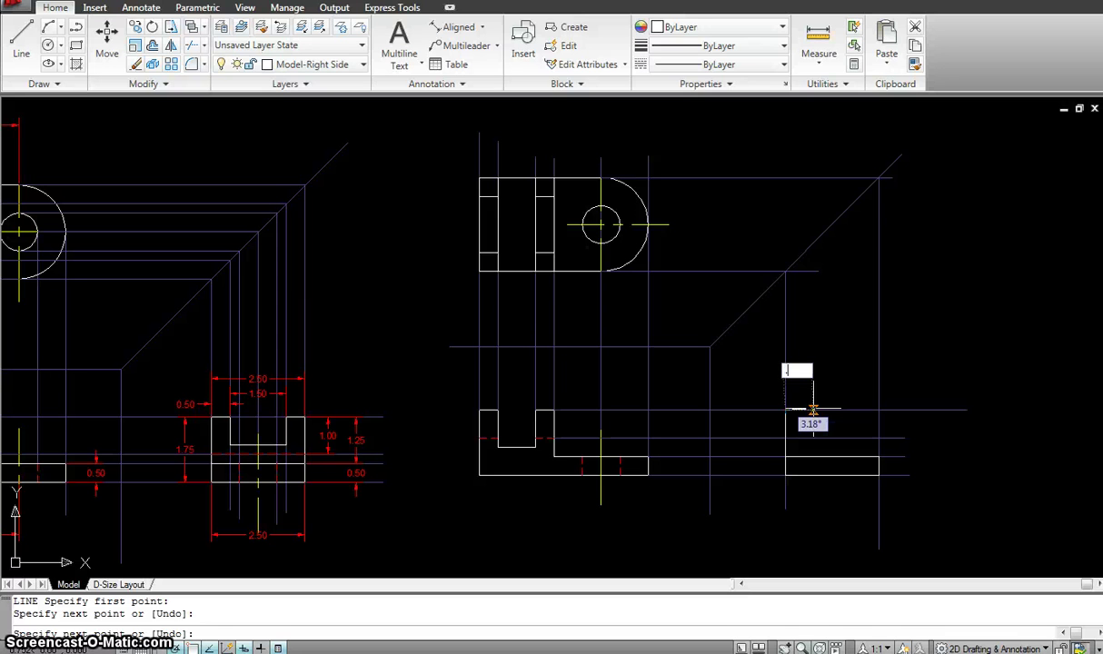
key(Return)
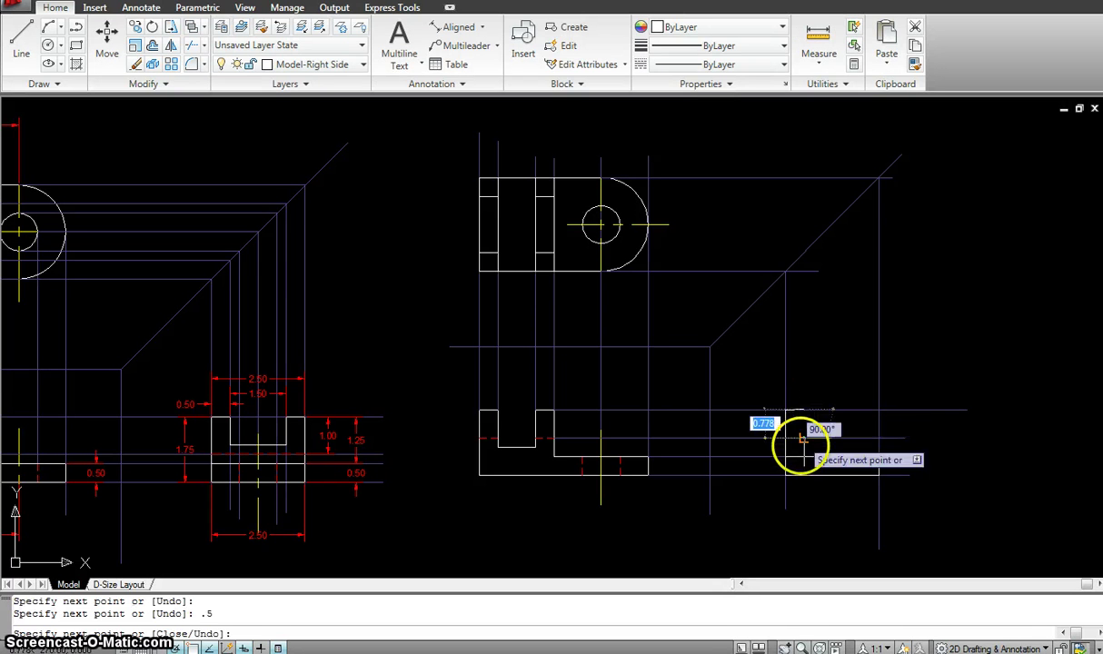
key(ctrl+z)
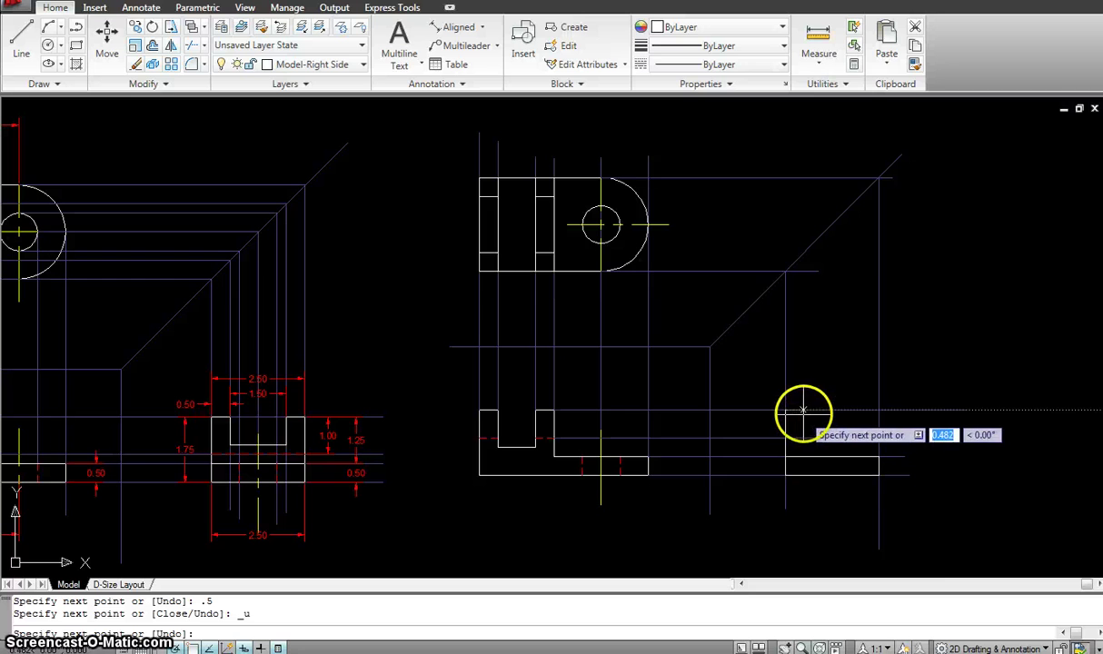
scroll(802, 413, up, 3)
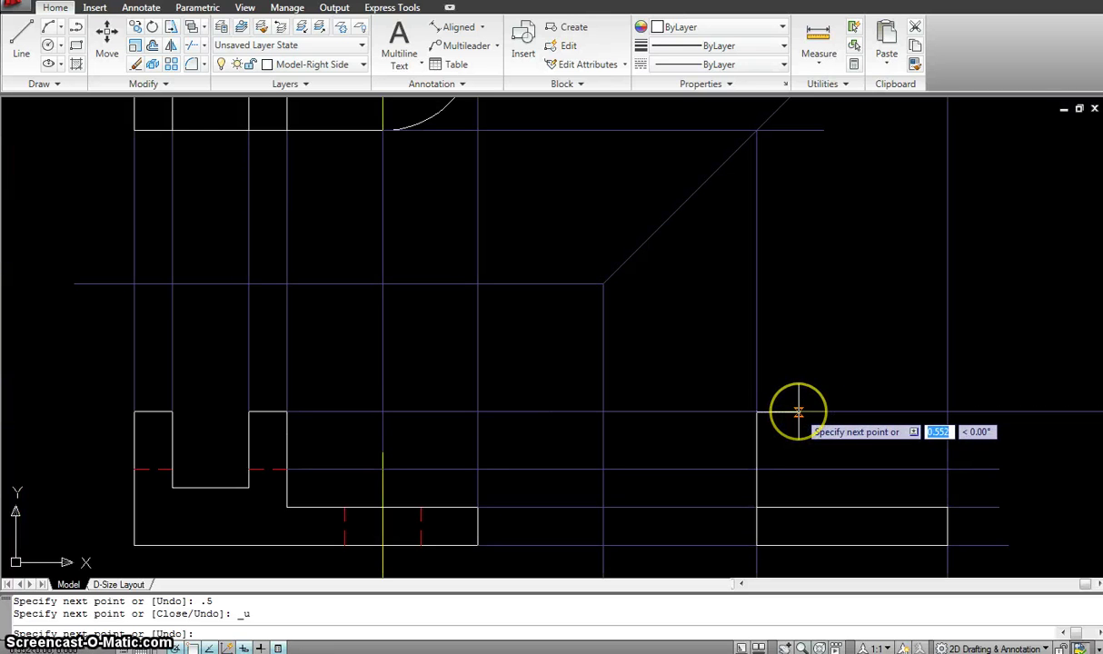
key(Return)
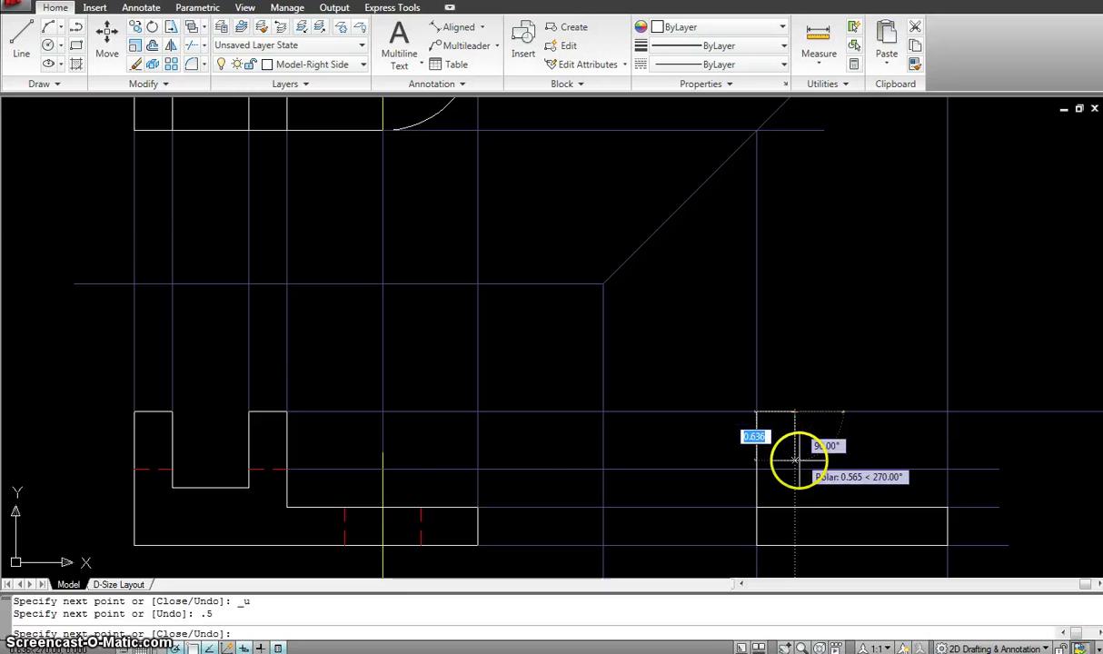
Continue the outline 0.75 down to the hidden edge's projection line, 1.5 to the right, and back up to the top projection line.
scroll(800, 465, down, 3)
scroll(798, 463, up, 2)
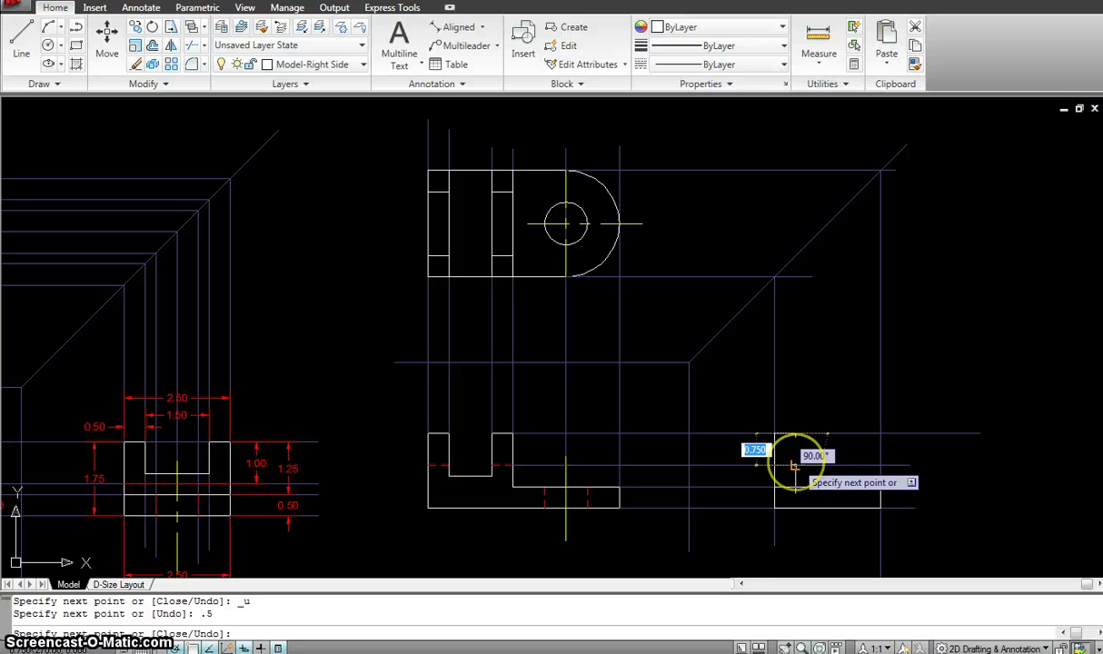
click(794, 465)
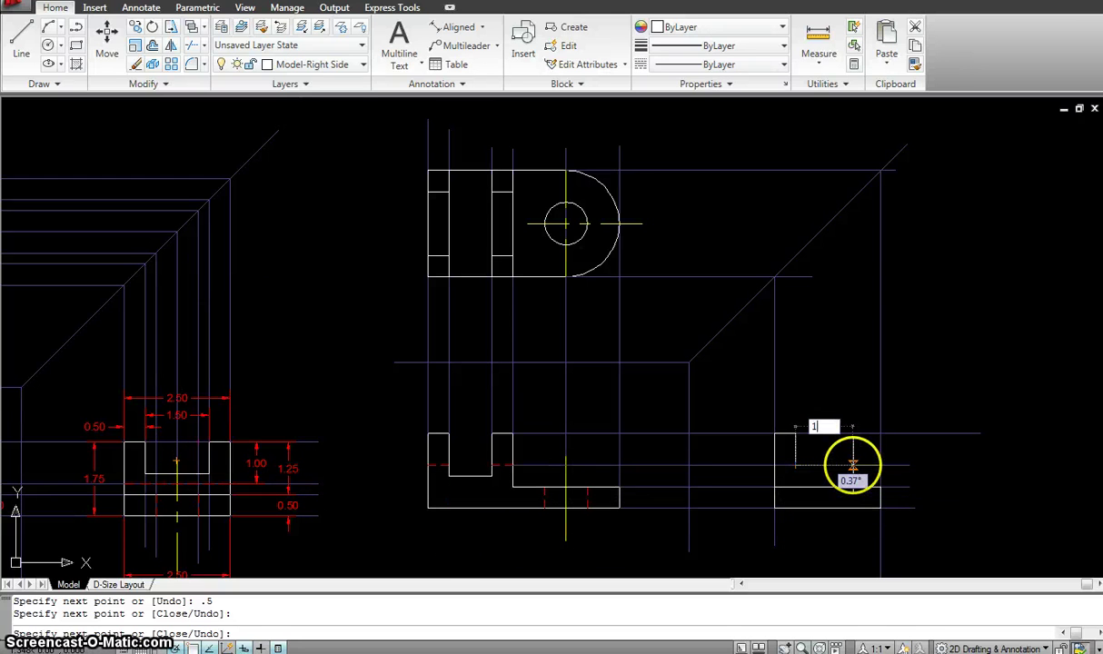
key(Return)
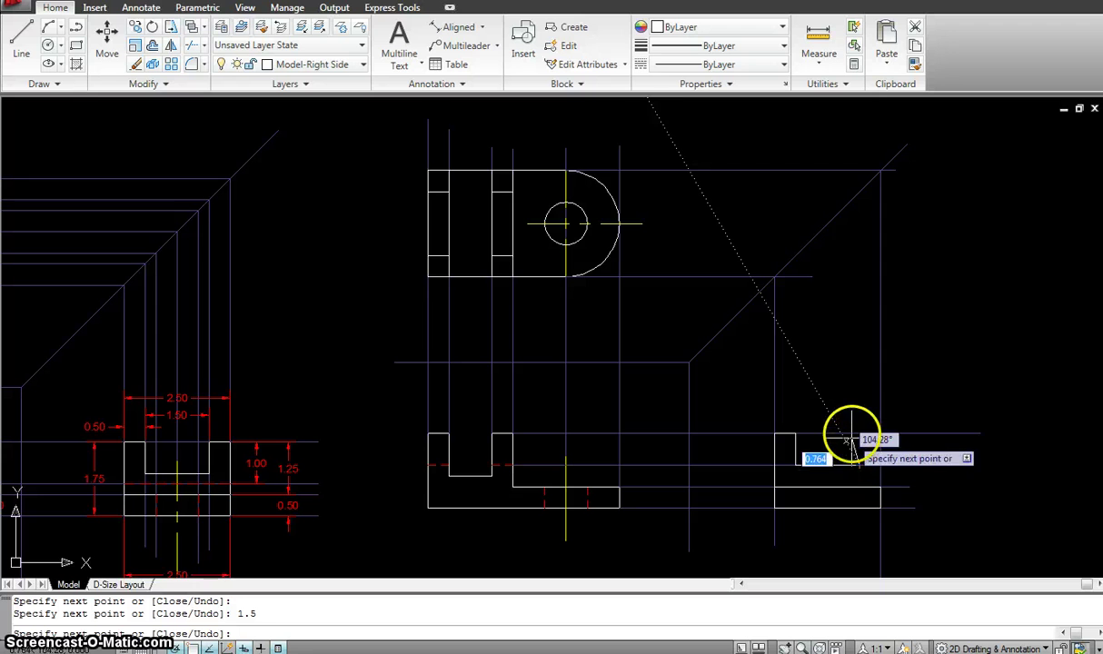
click(859, 435)
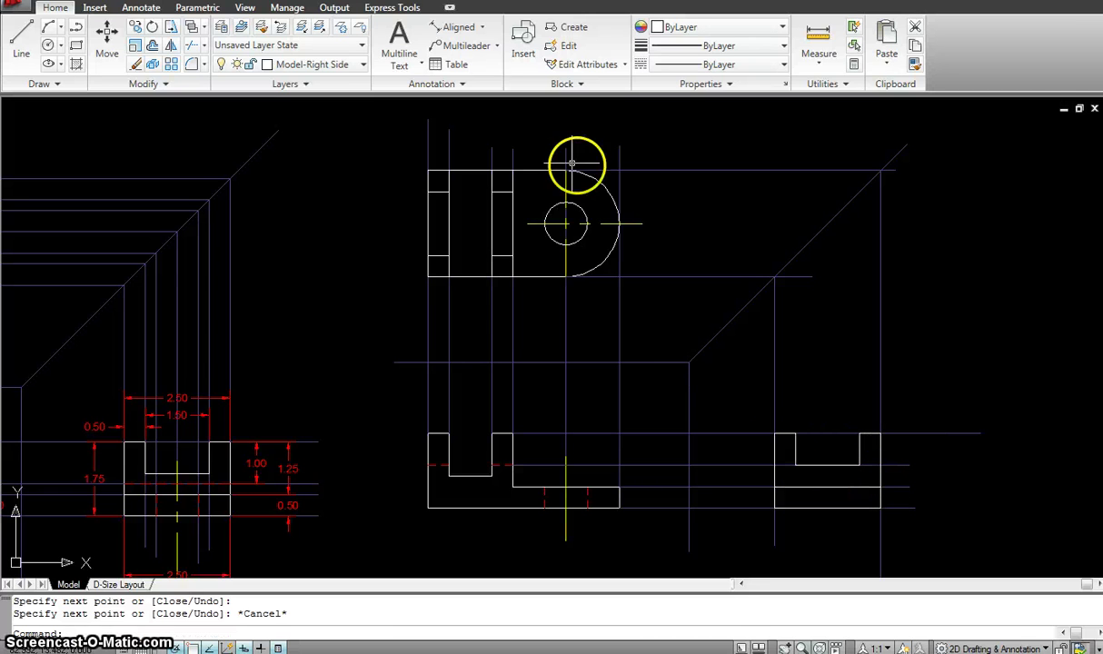
Draw a line from the top view's lower slot edge across the miter line, and a vertical from their intersection to the side view's slot corner.
text(l)
key(Return)
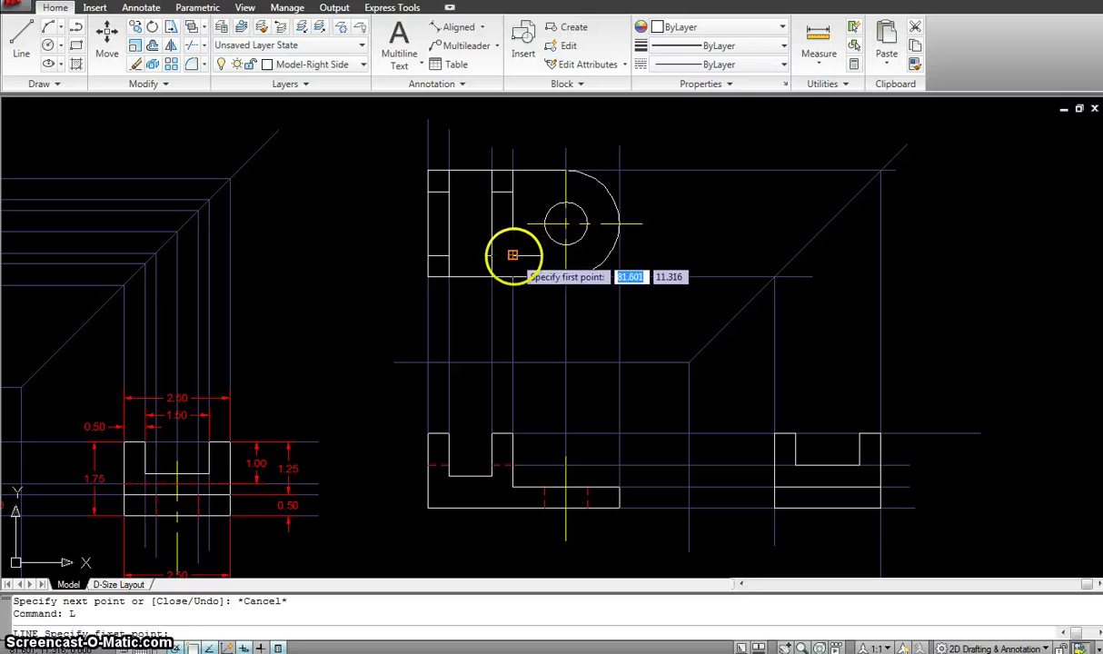
click(511, 259)
key(Escape)
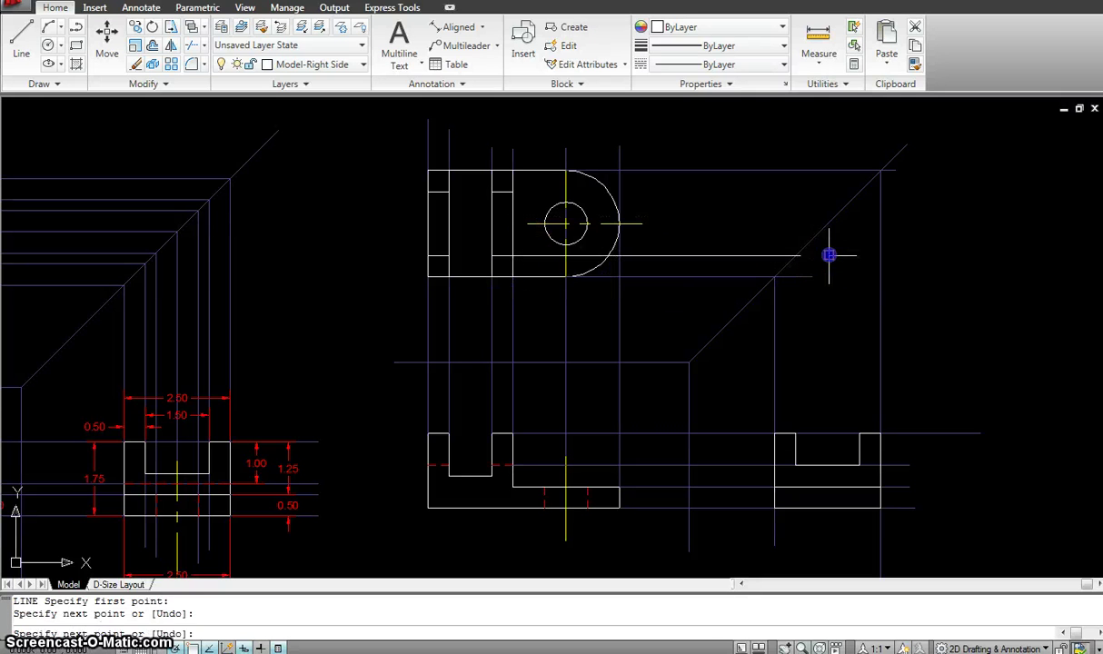
key(Return)
click(793, 255)
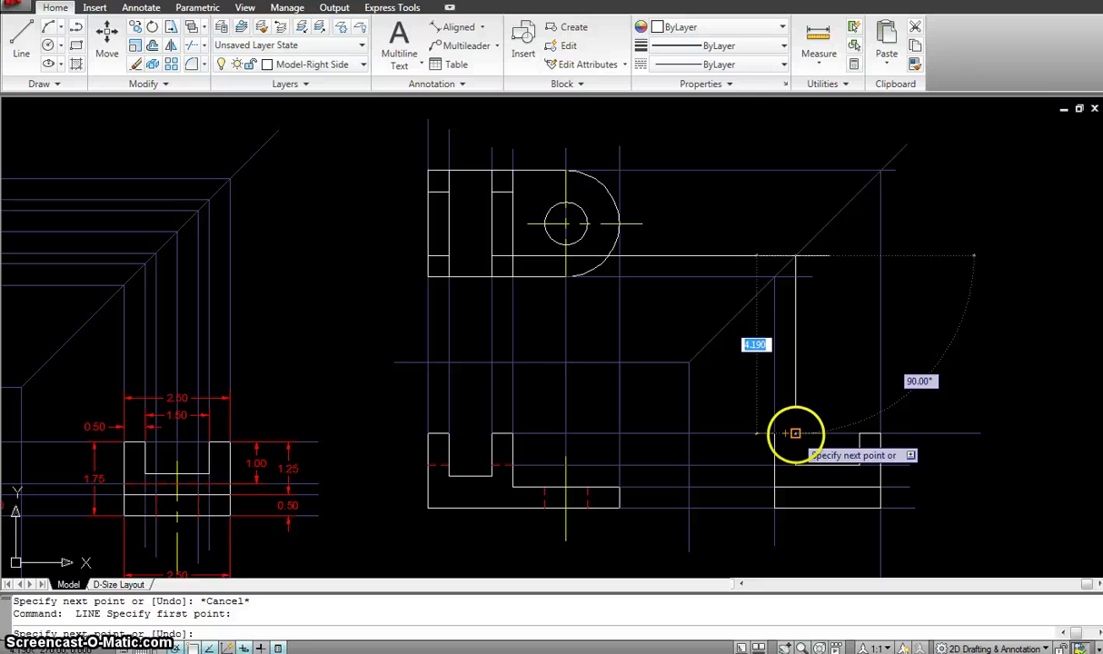
click(795, 432)
key(Escape)
Match the properties of the slot edge's vertical and horizontal projection lines to the adjacent vertical reference line.
text(ma)
key(Return)
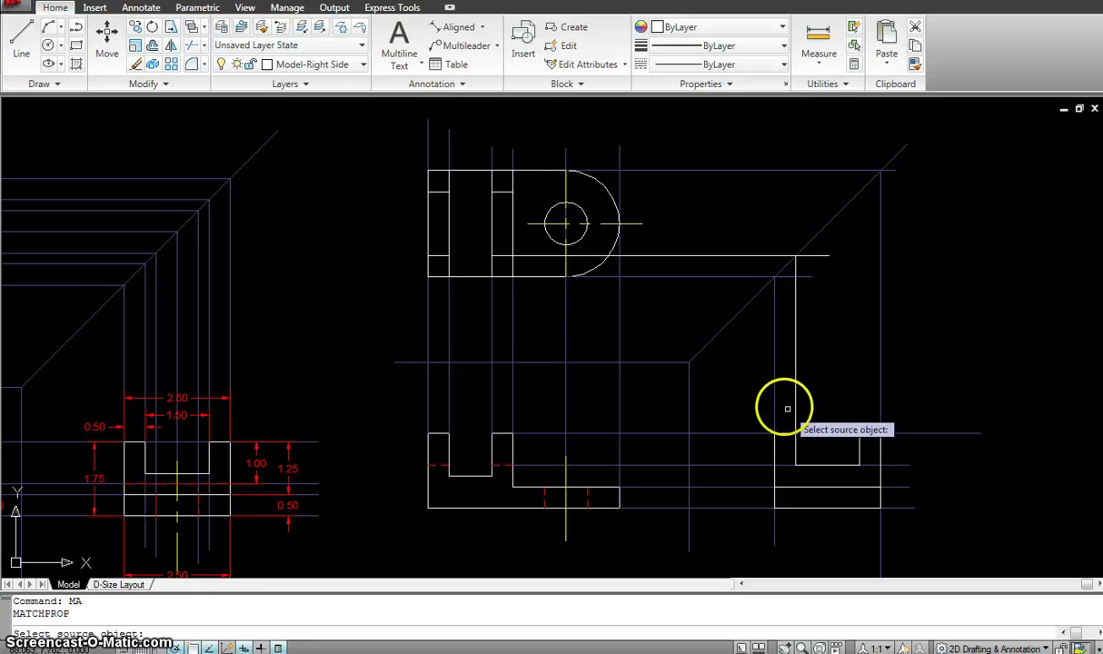
click(775, 406)
drag(775, 406, 793, 358)
click(729, 252)
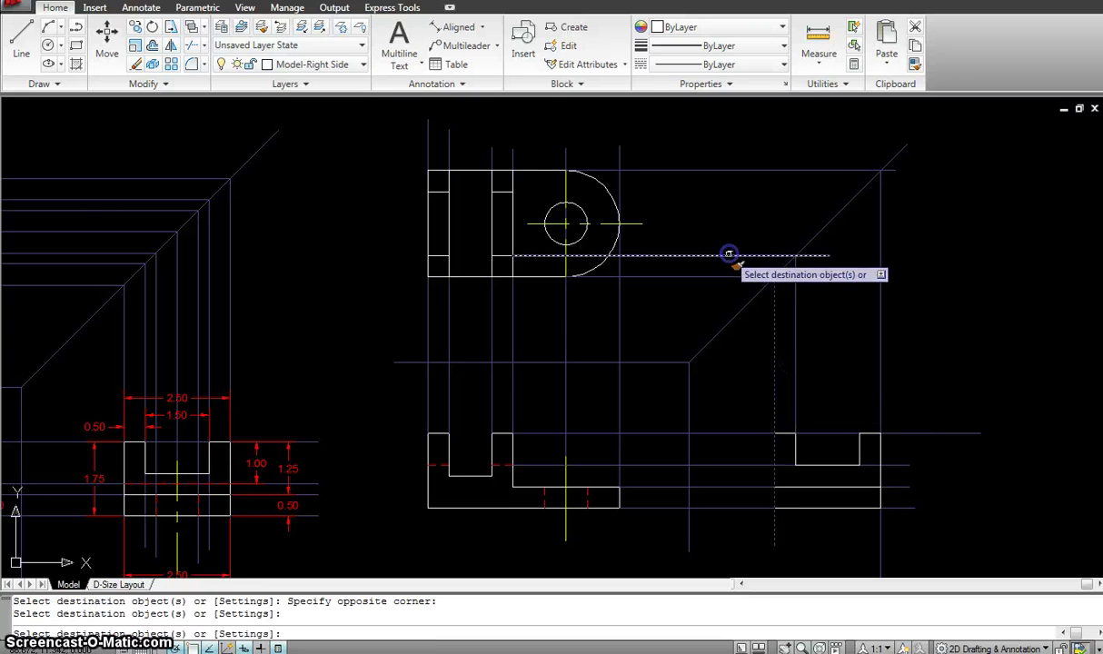
key(Escape)
click(815, 255)
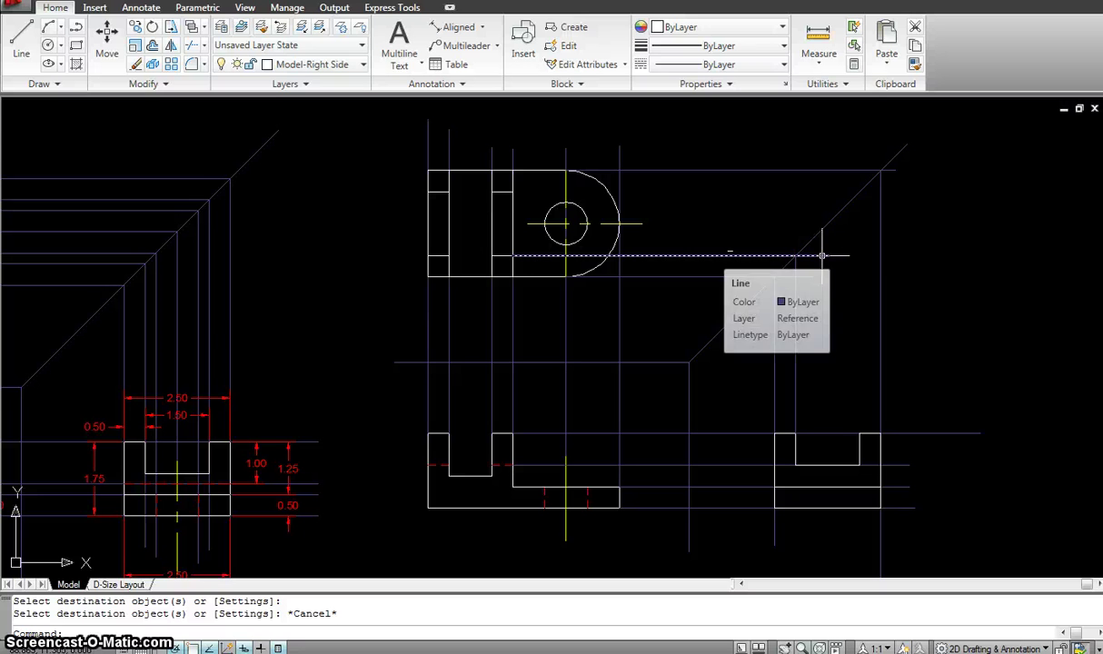
click(765, 294)
click(762, 375)
click(433, 349)
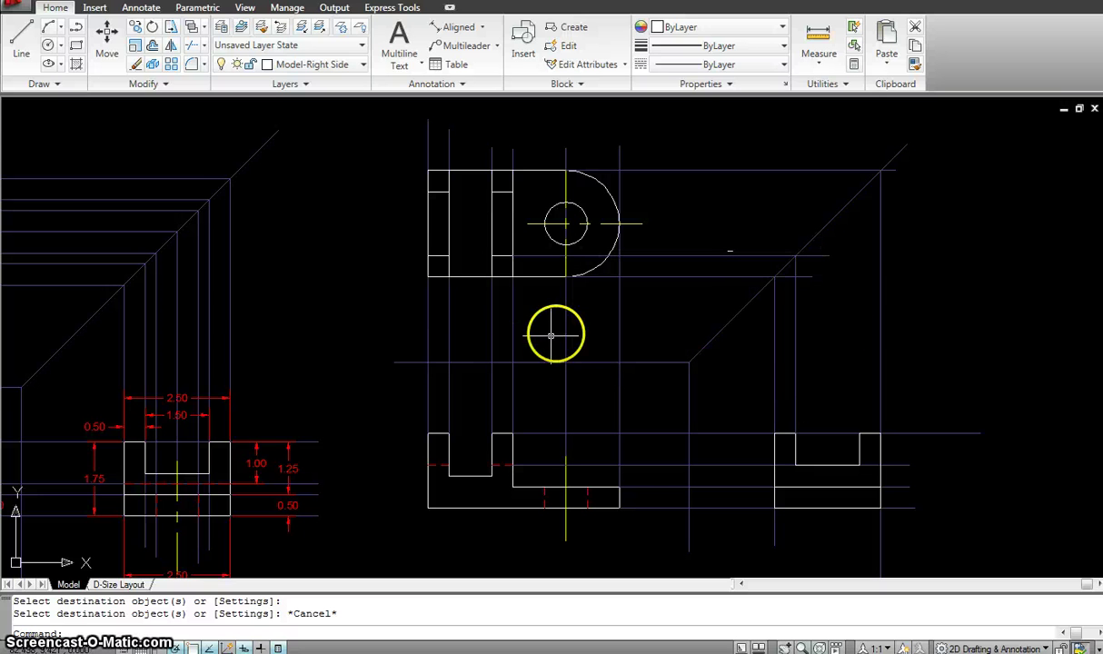
Freeze the Reference layer to hide the projection and miter lines.
middle_drag(711, 323, 719, 279)
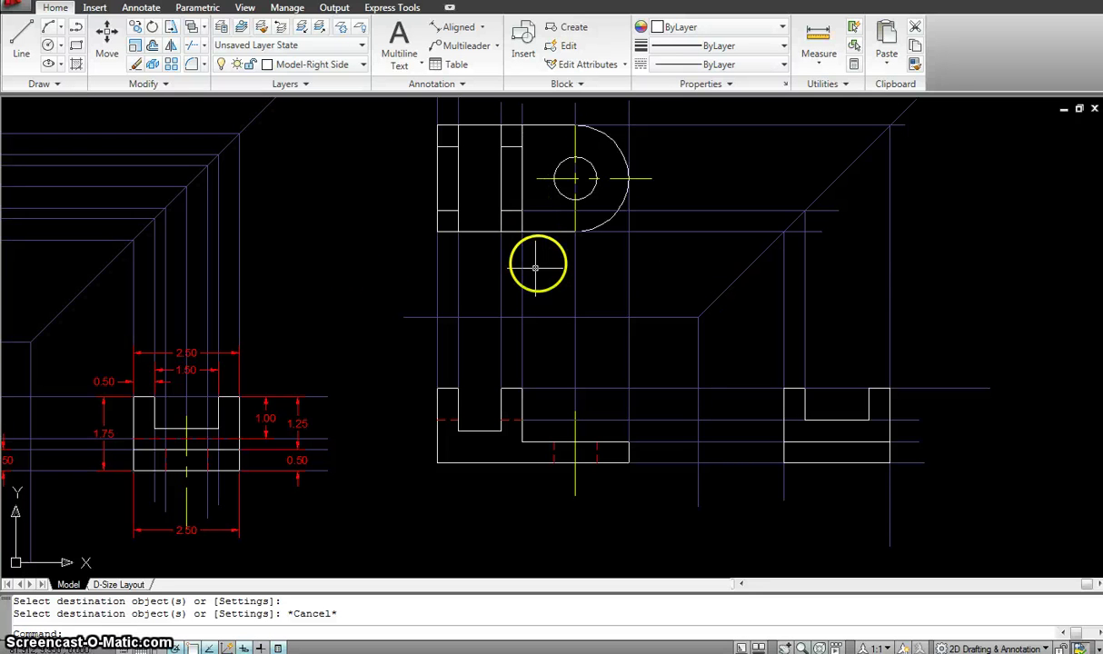
click(300, 63)
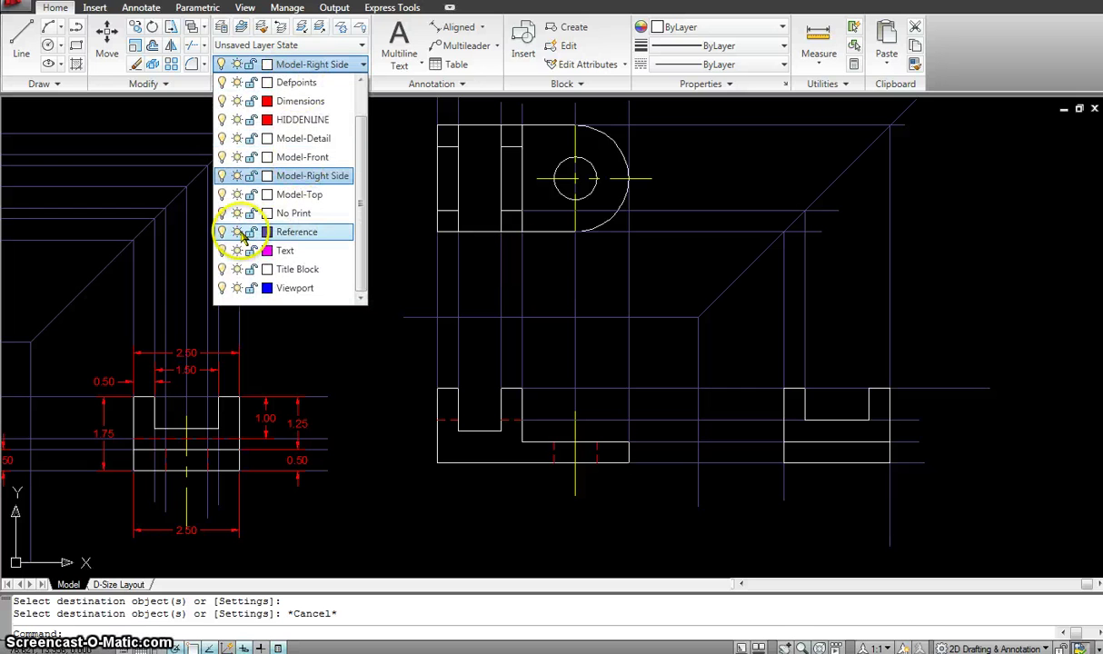
click(237, 232)
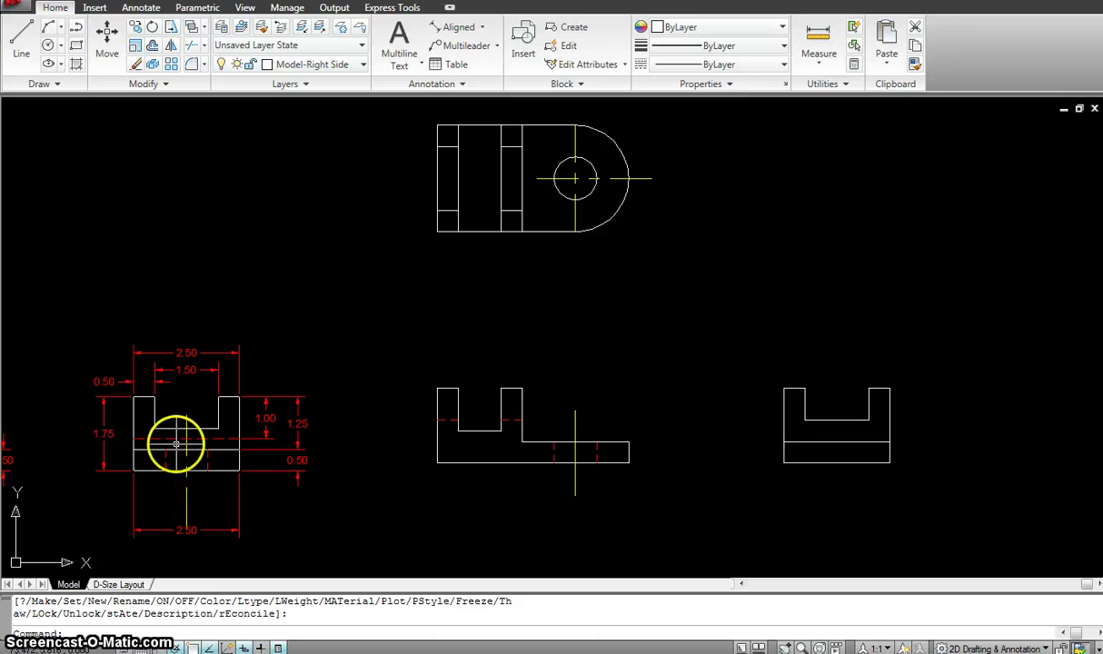
Draw a horizontal line about 12.07 long from the lower right corner of the front view's slot, passing through the side view.
mouse_move(175, 438)
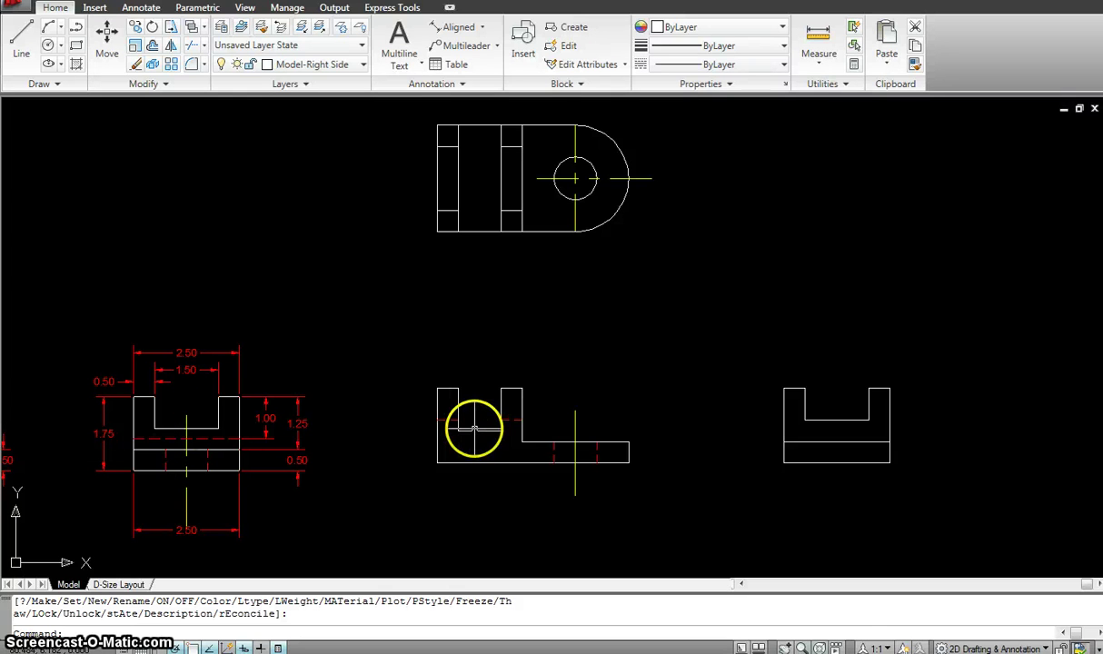
text(L)
key(Return)
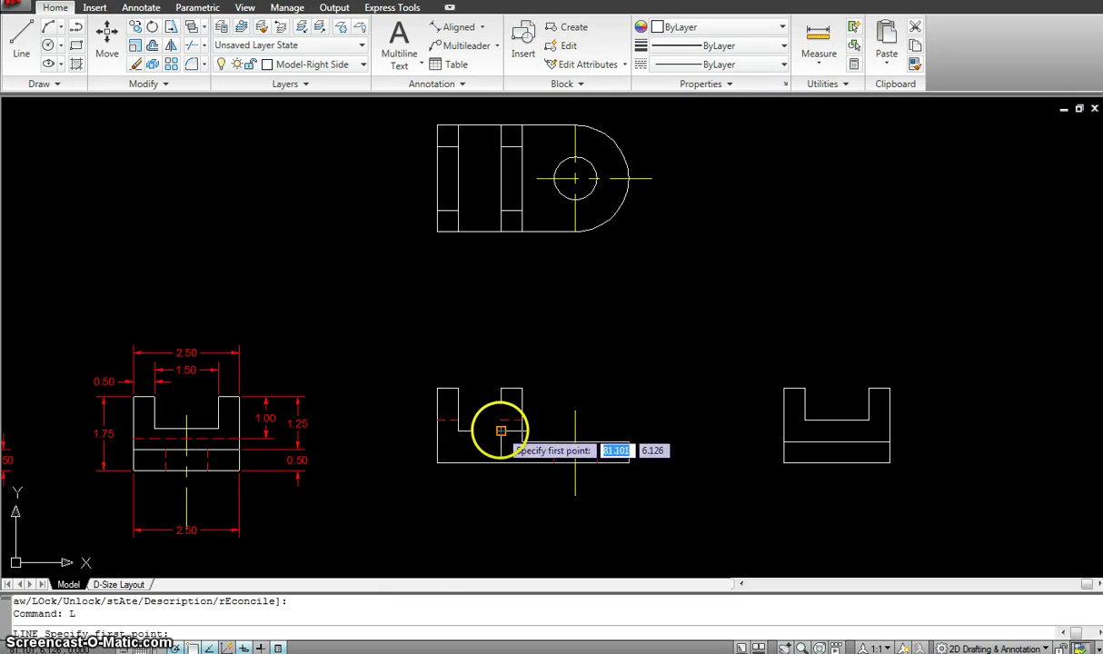
click(499, 431)
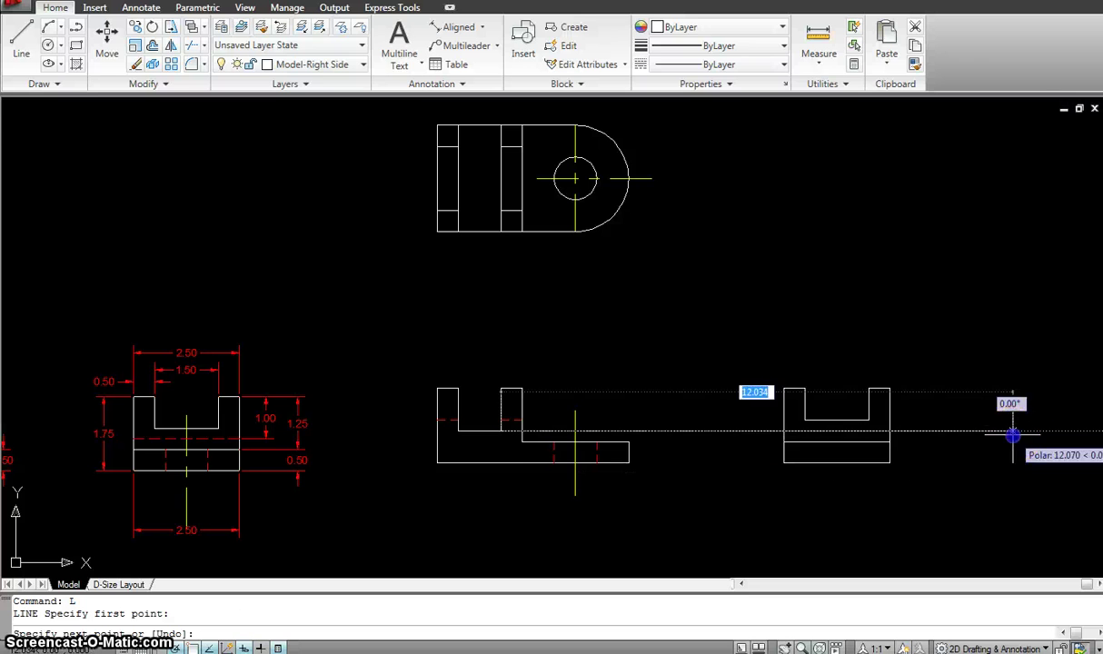
click(1011, 433)
key(Escape)
Trim the horizontal line on both sides to the side view's outline.
text(tr)
key(Return)
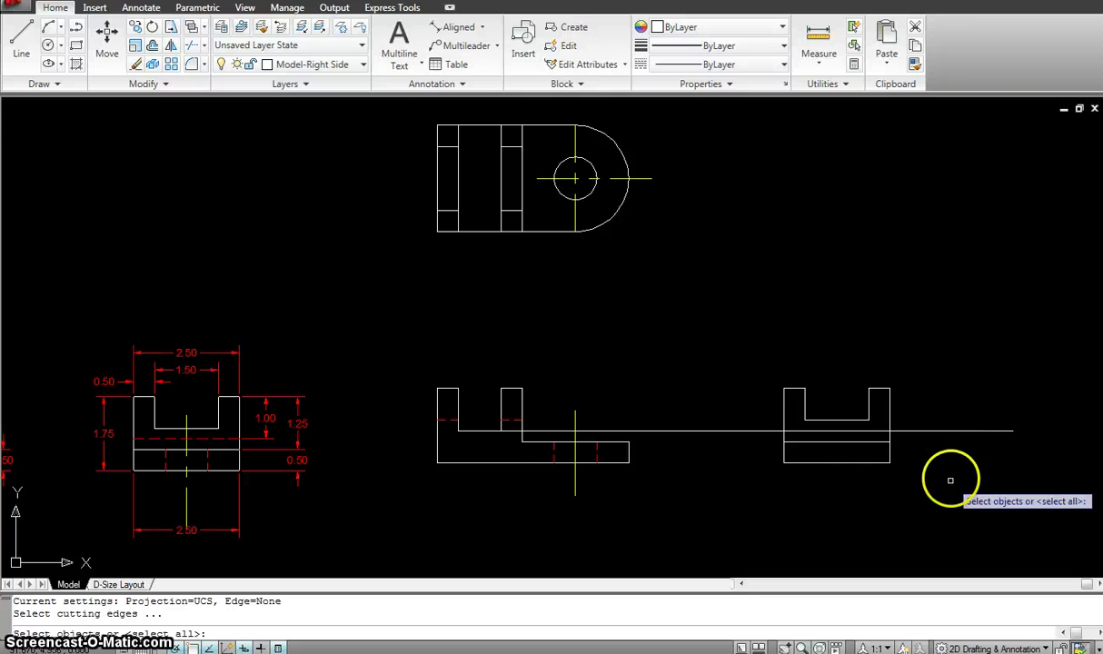
click(950, 494)
click(750, 364)
key(Return)
click(733, 386)
click(706, 448)
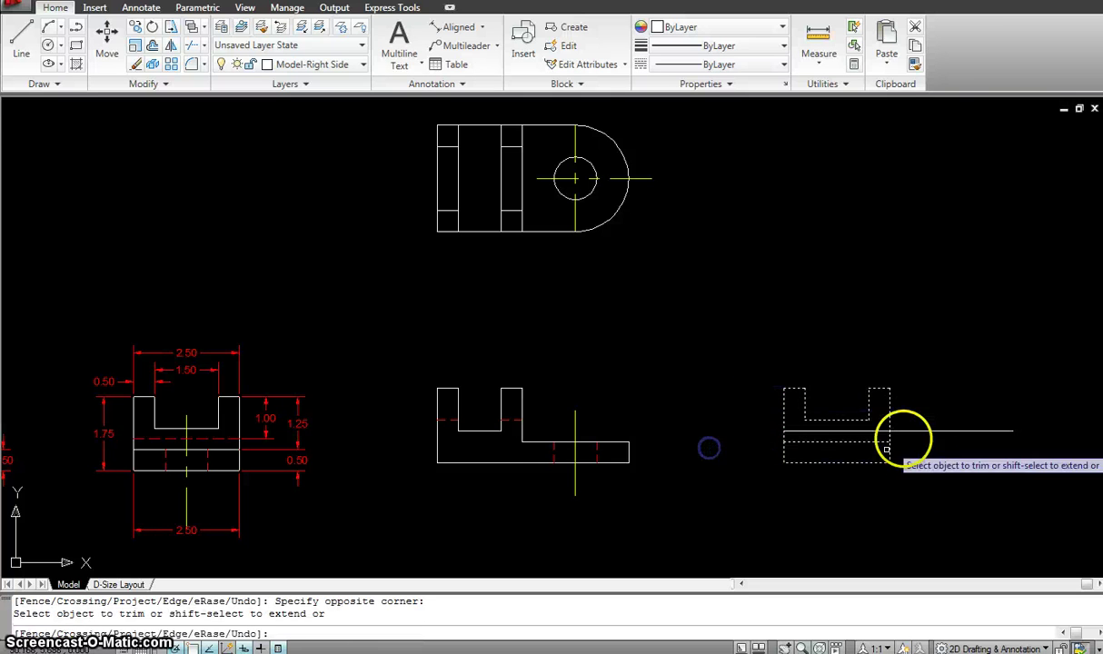
click(943, 409)
click(899, 474)
key(Escape)
Move the trimmed horizontal line in the side view to the HIDDENLINE layer.
click(853, 430)
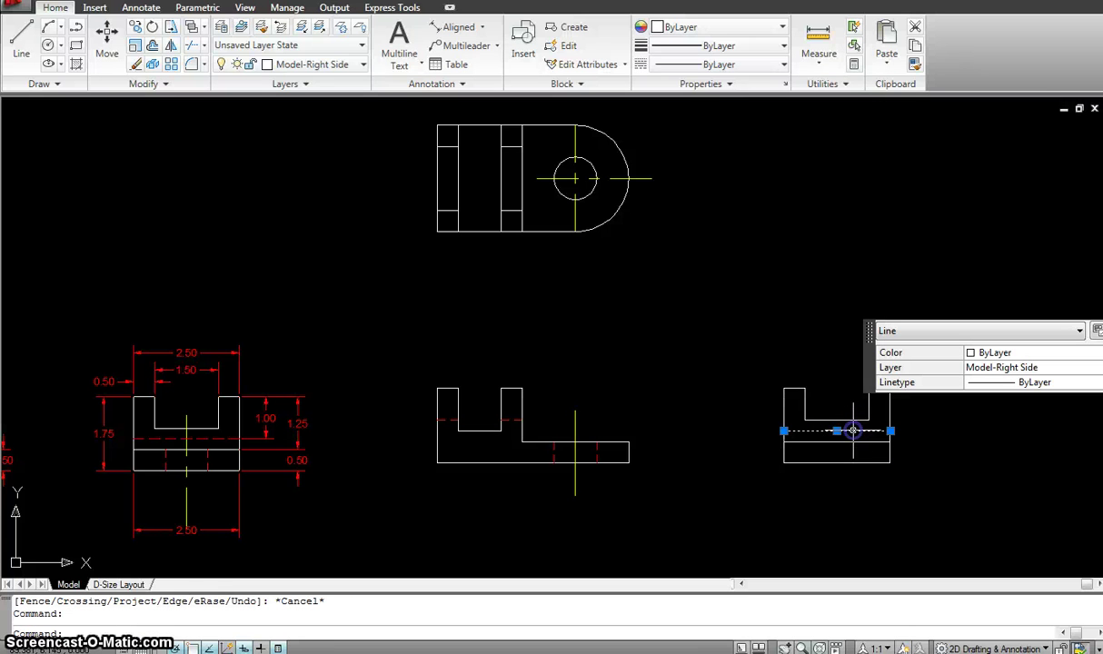
click(332, 64)
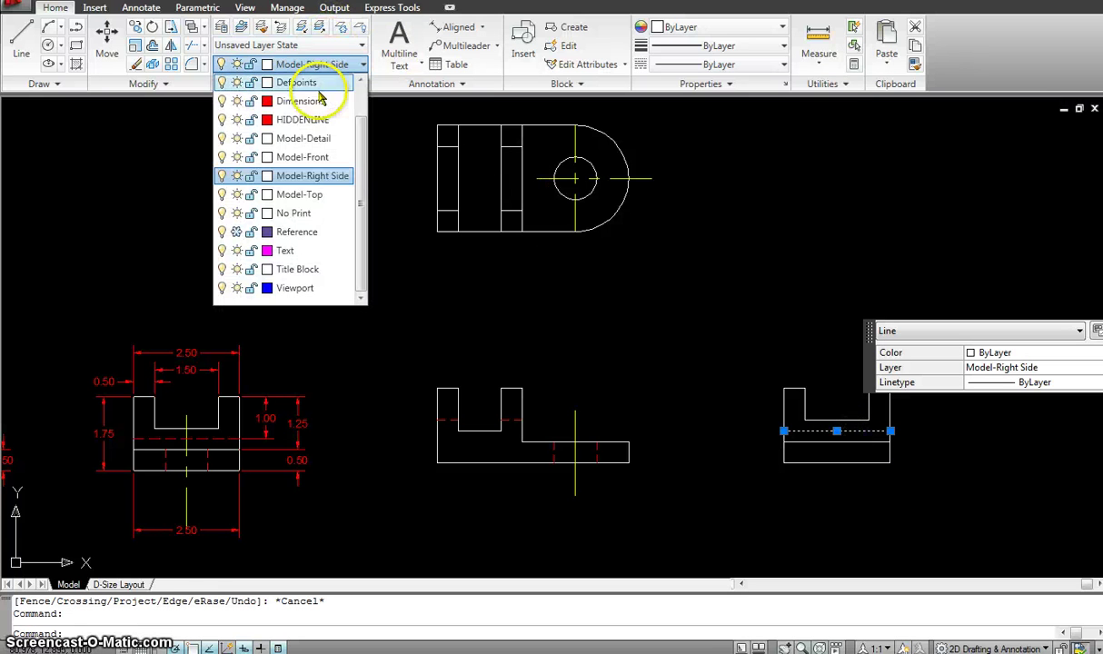
click(314, 121)
key(Escape)
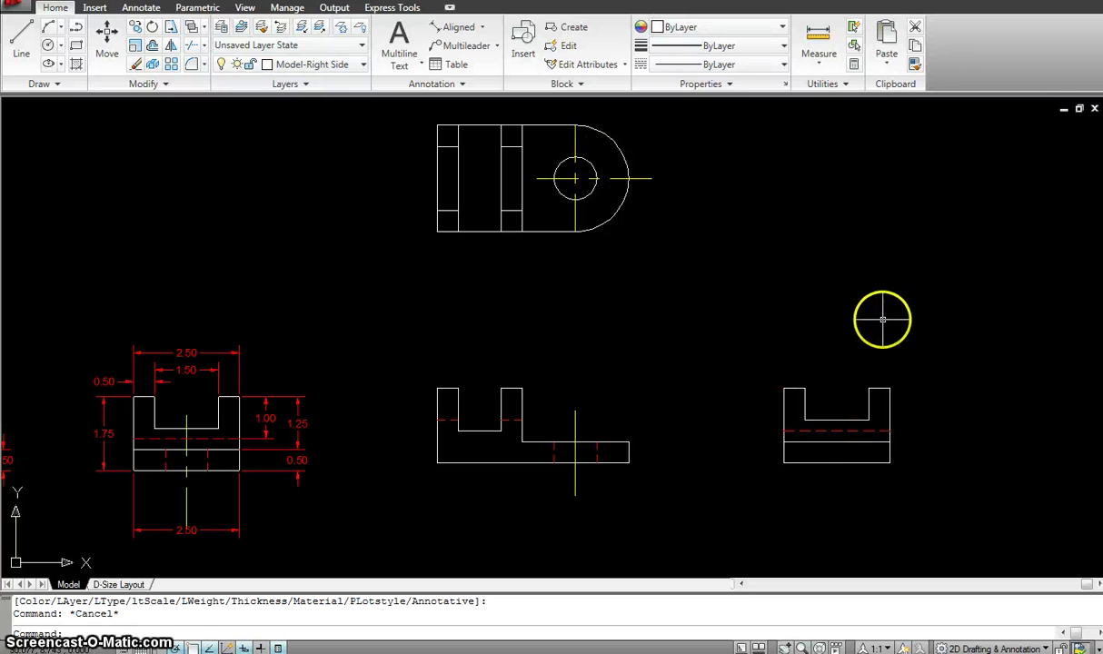
Draw a vertical line through the side view's base, from the midpoint of its upper edge to its bottom edge.
text(L)
key(Return)
click(836, 443)
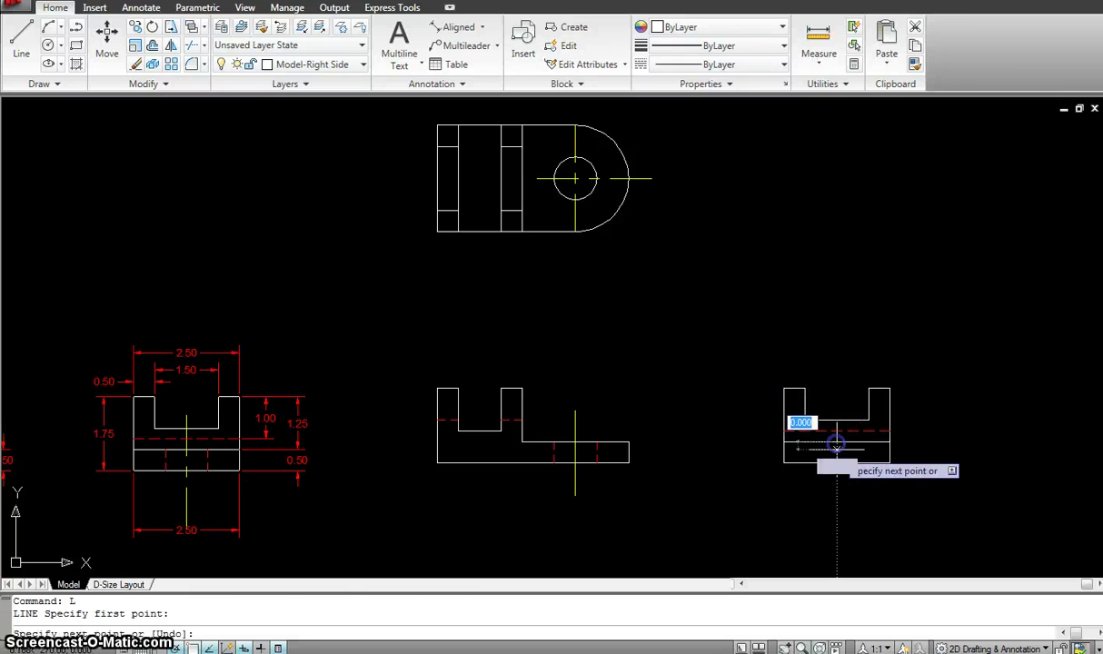
click(837, 462)
key(Escape)
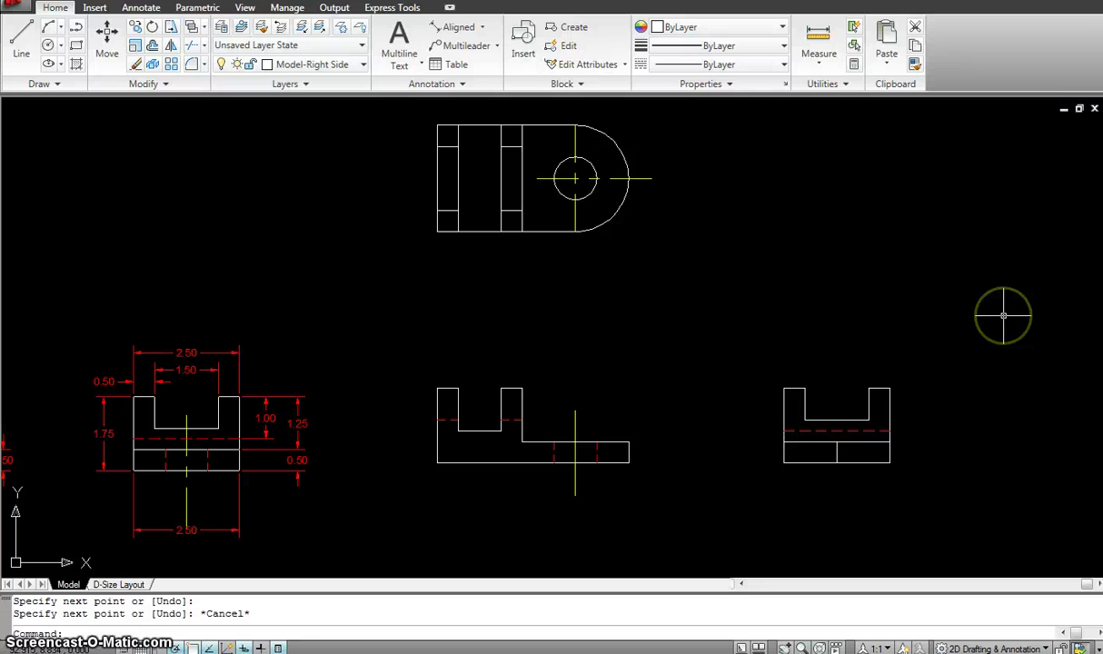
Offset the base's vertical middle line by 0.5 to both sides for the hole edges.
key(Return)
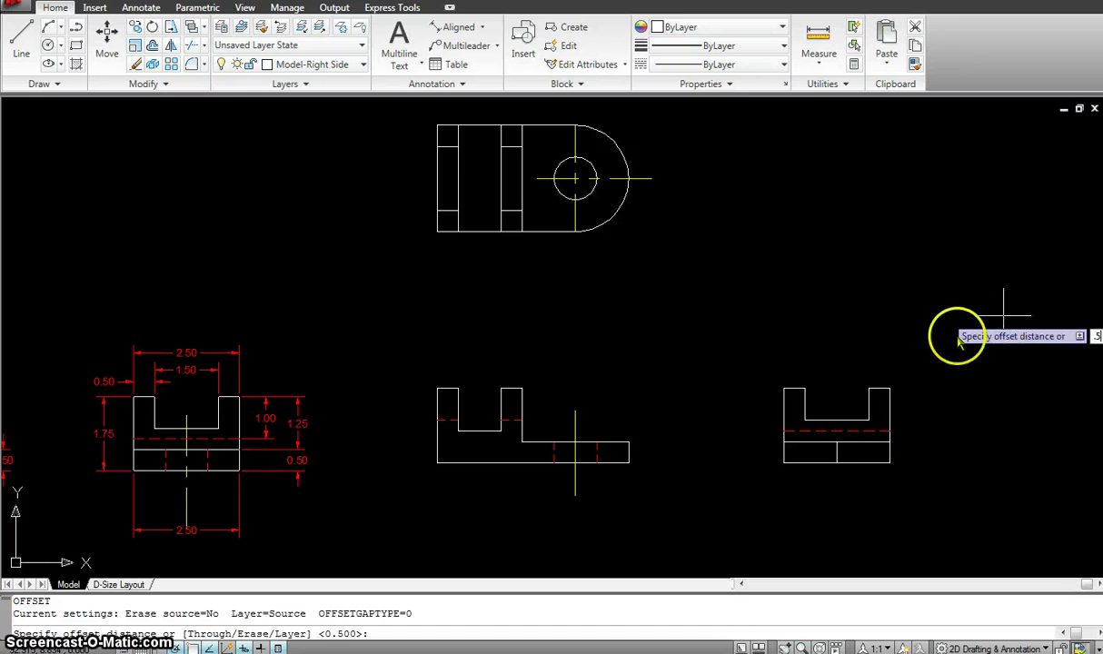
key(Return)
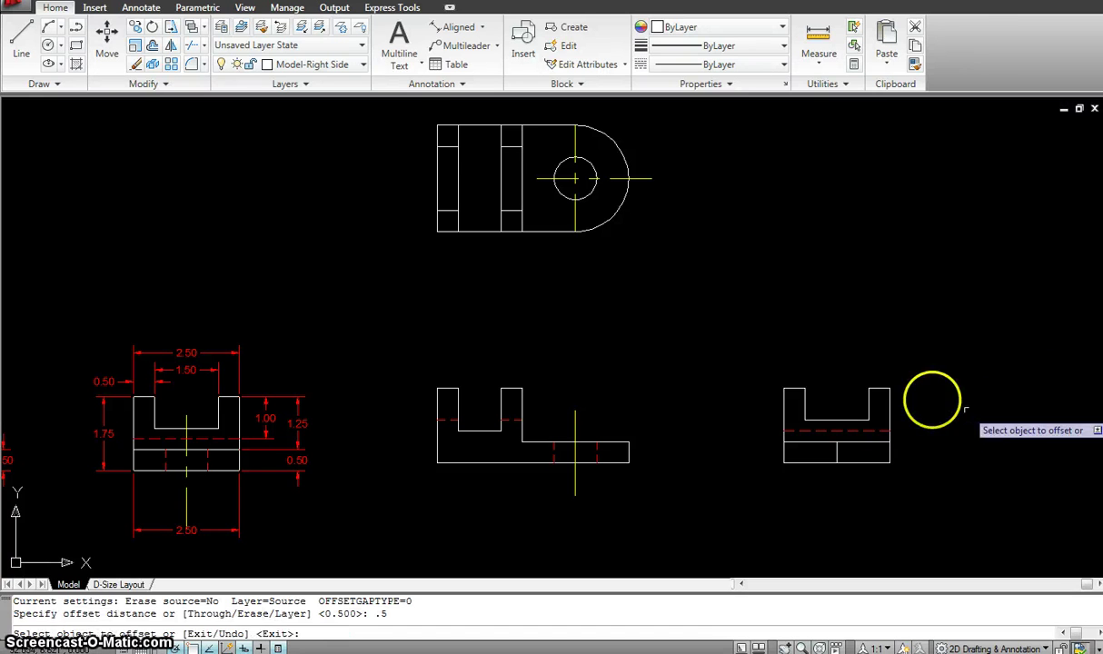
click(836, 452)
click(822, 447)
click(832, 452)
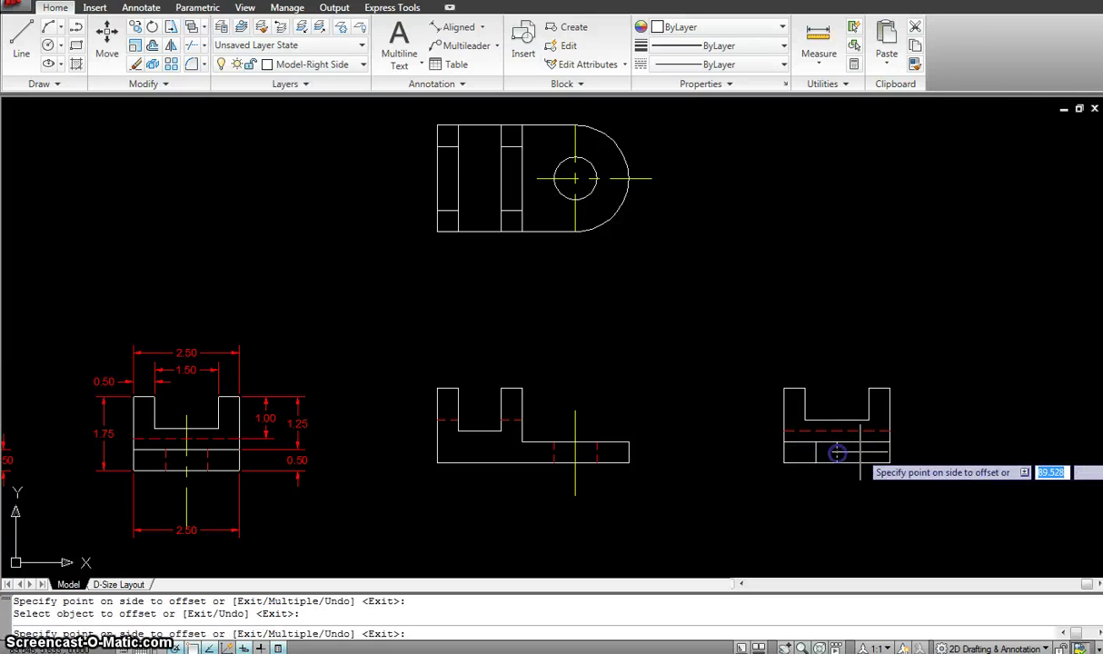
click(863, 451)
key(Escape)
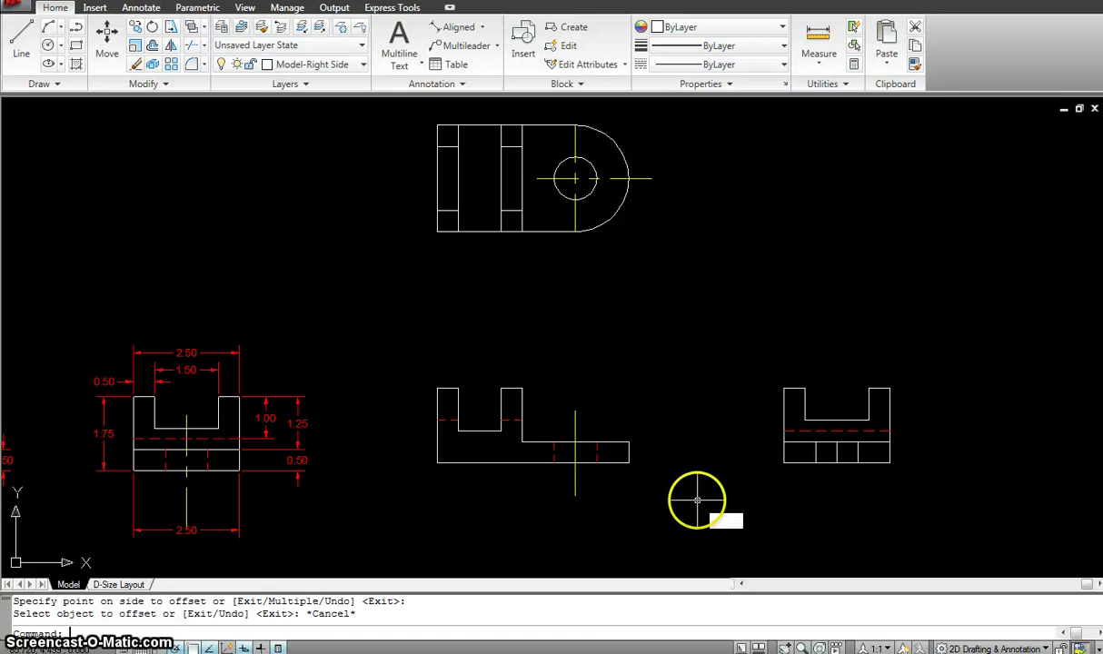
Match the properties of the front view's hidden hole edge onto the two offset lines in the side view.
key(Return)
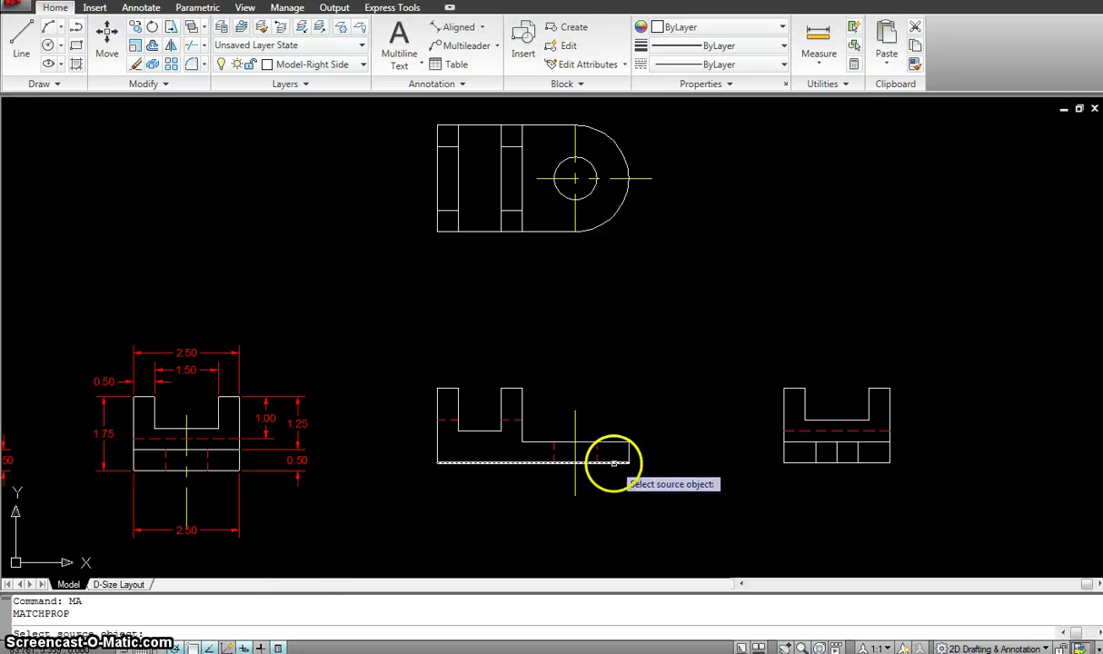
click(600, 456)
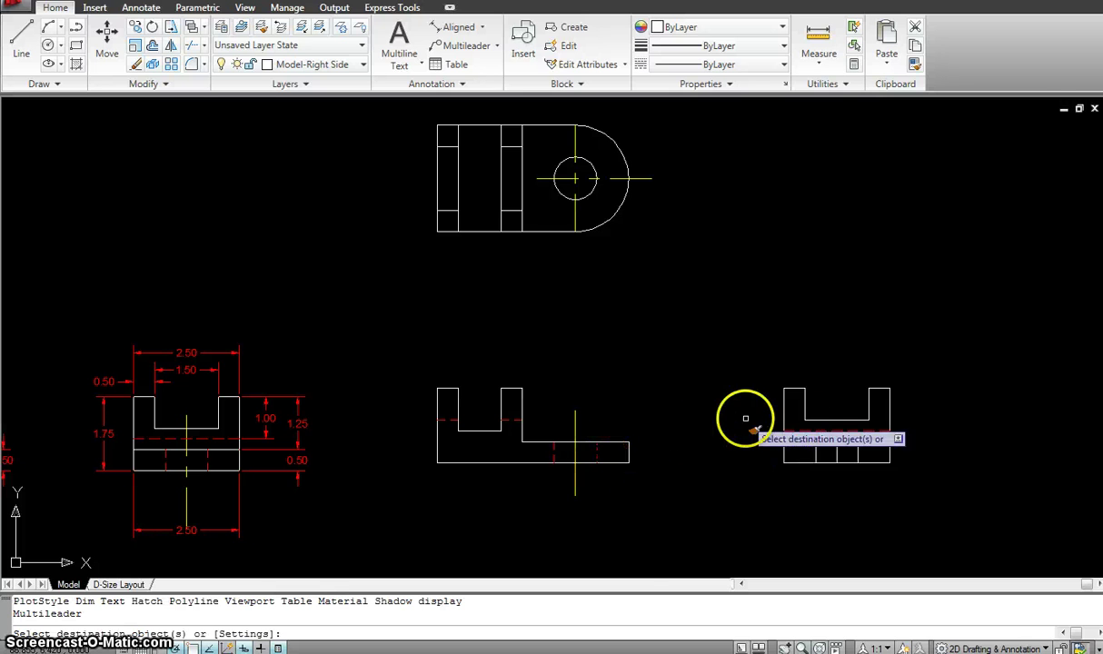
click(815, 449)
click(852, 448)
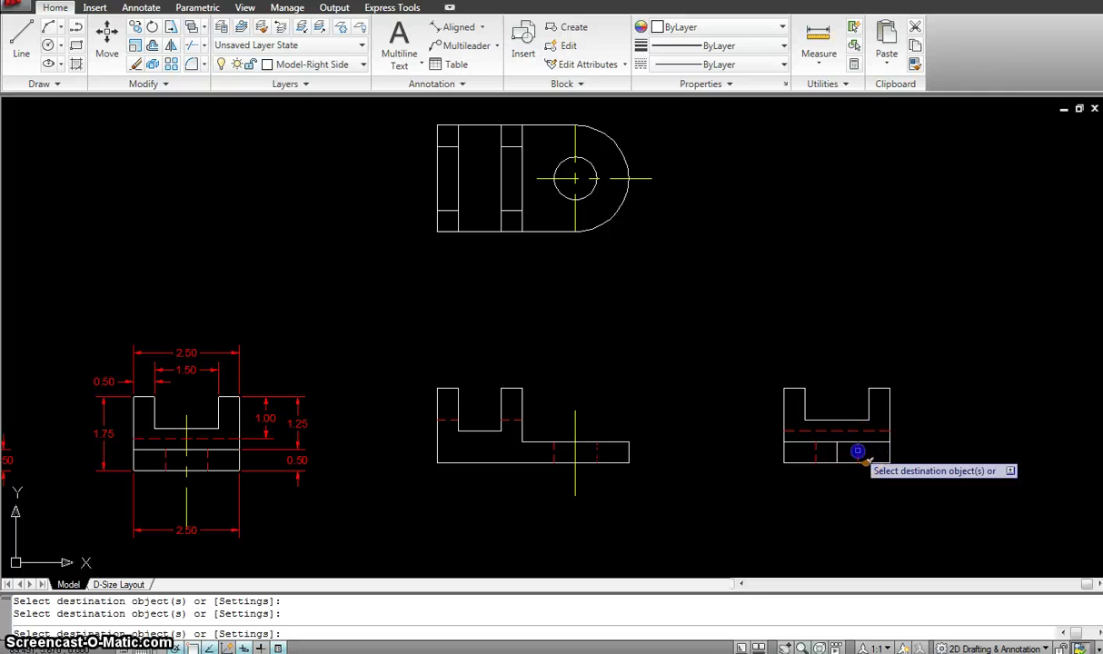
key(Escape)
Match the properties of the front view's centerline onto the middle vertical line of the side view.
key(Return)
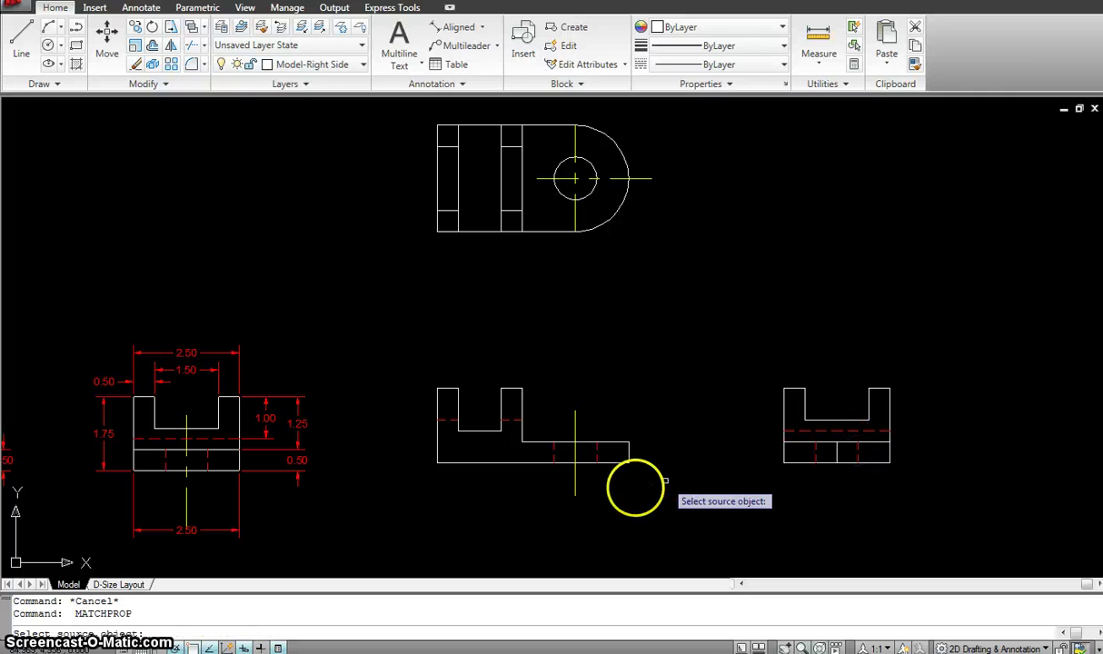
click(575, 483)
click(836, 451)
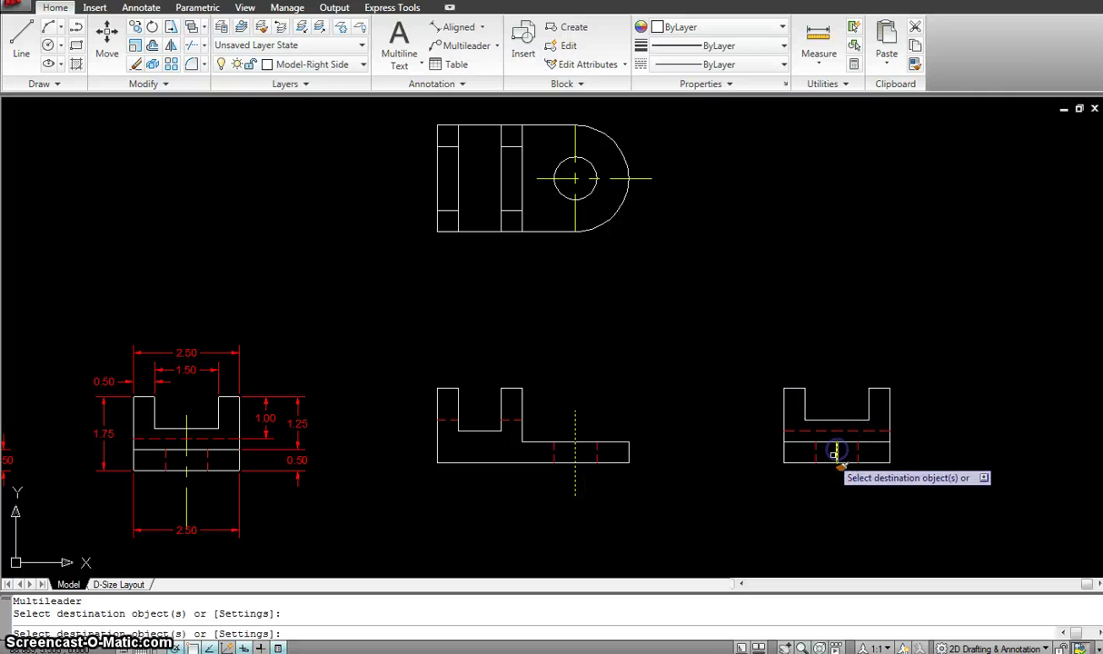
key(Escape)
Stretch the side view's centerline at both ends so it extends above the slot floor and below the base.
click(835, 454)
click(837, 449)
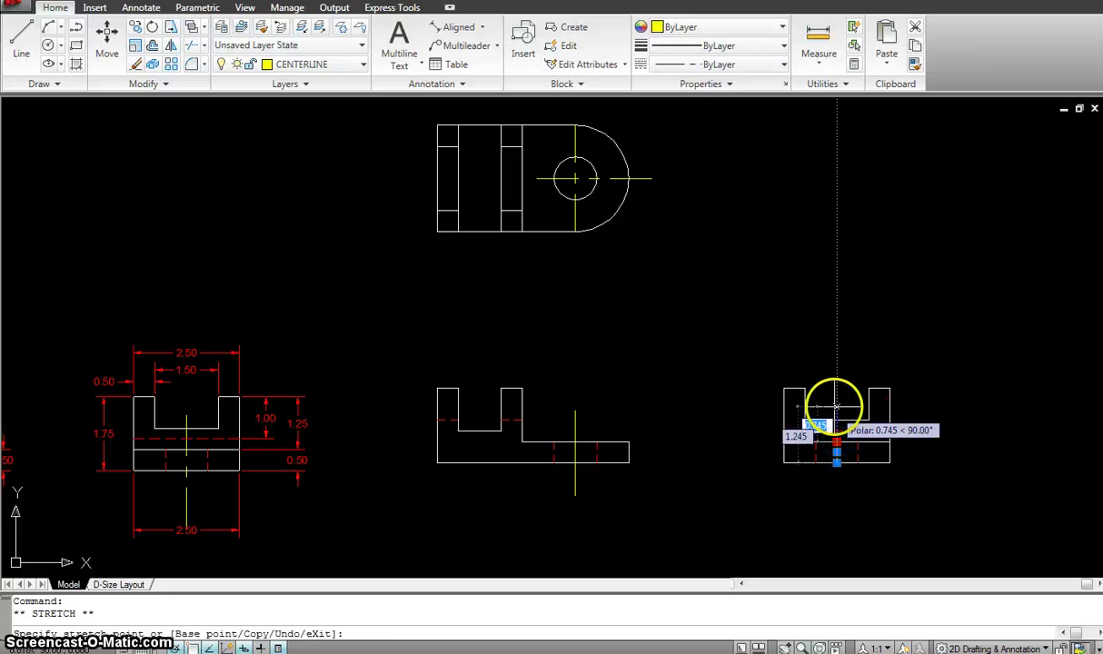
click(837, 532)
key(Escape)
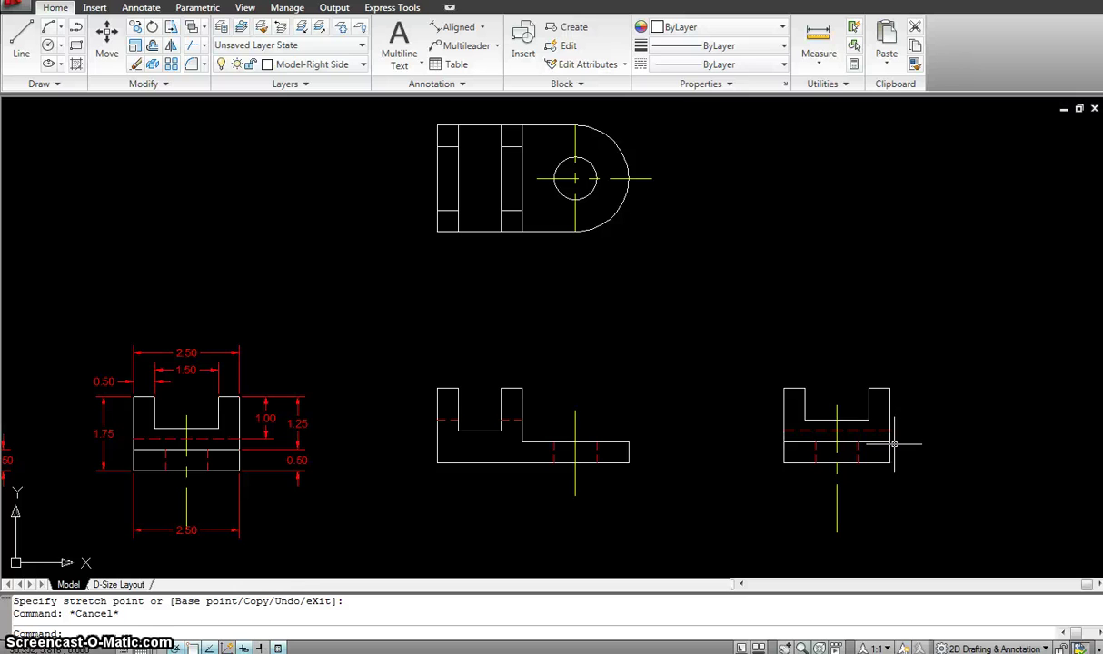
Stretch the upper end of the front view's hole centerline upward, above the top of the front view.
click(574, 422)
click(572, 409)
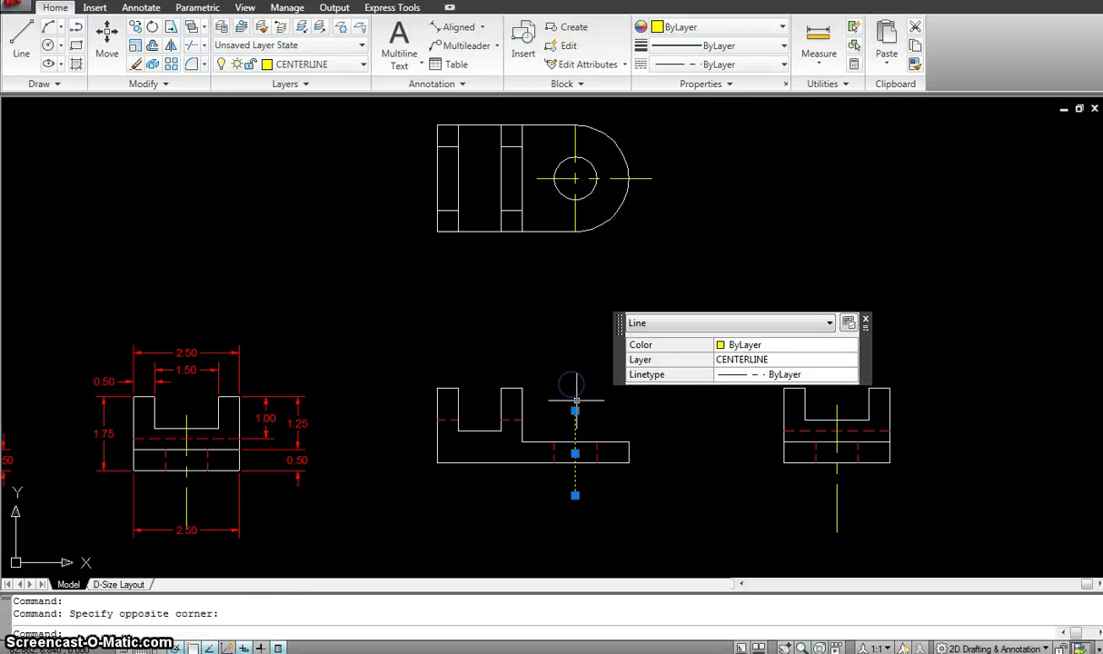
click(575, 410)
click(574, 374)
key(Escape)
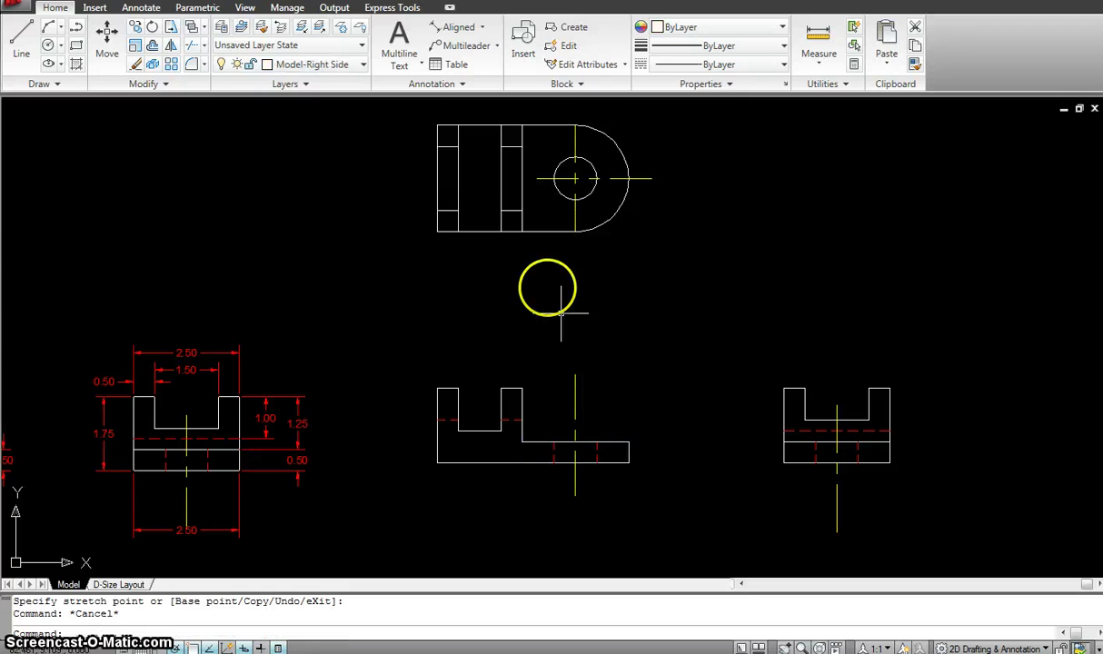
Make Dimensions the current layer and add a vertical linear dimension for the front view's overall height, placed to its left.
scroll(586, 391, down, 5)
scroll(586, 393, up, 2)
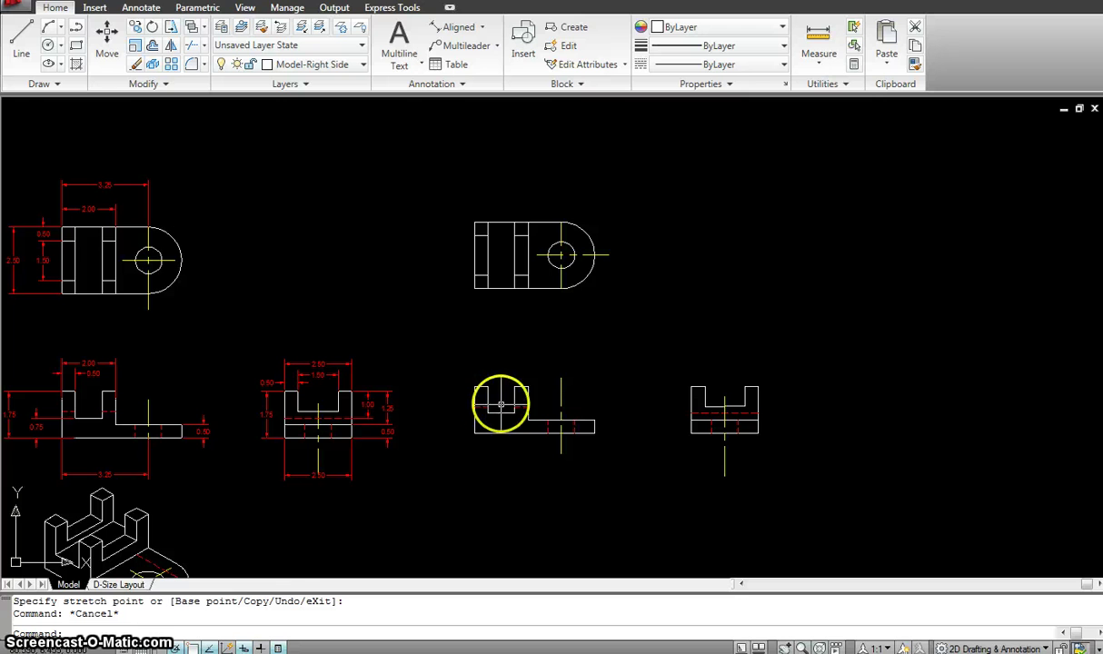
click(485, 29)
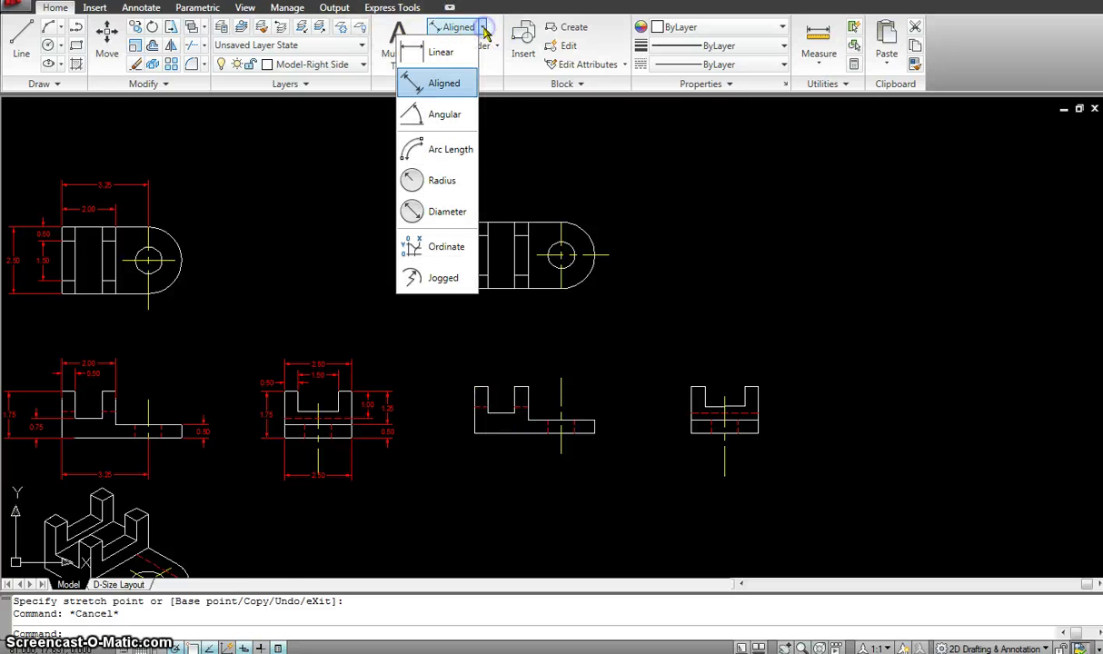
click(443, 54)
click(360, 65)
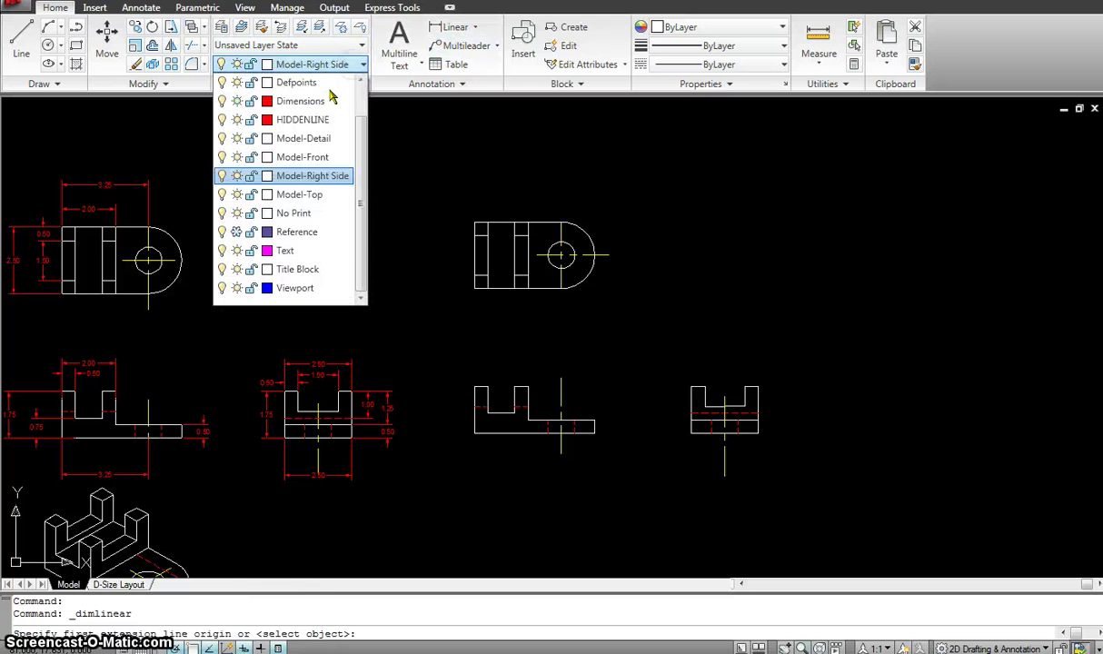
click(311, 101)
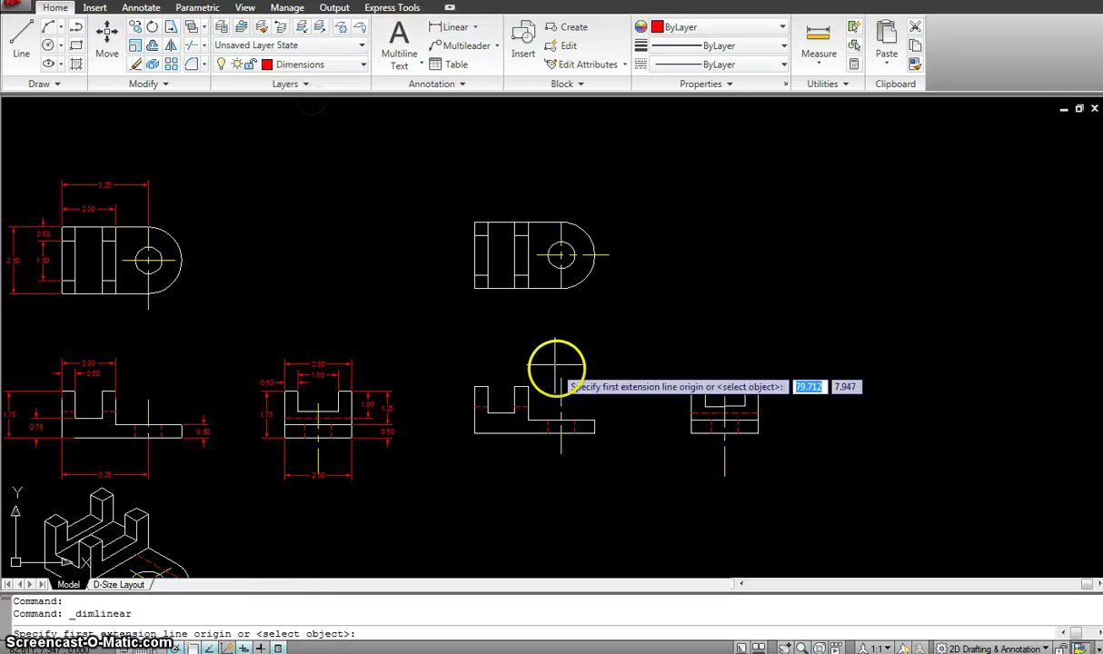
click(473, 386)
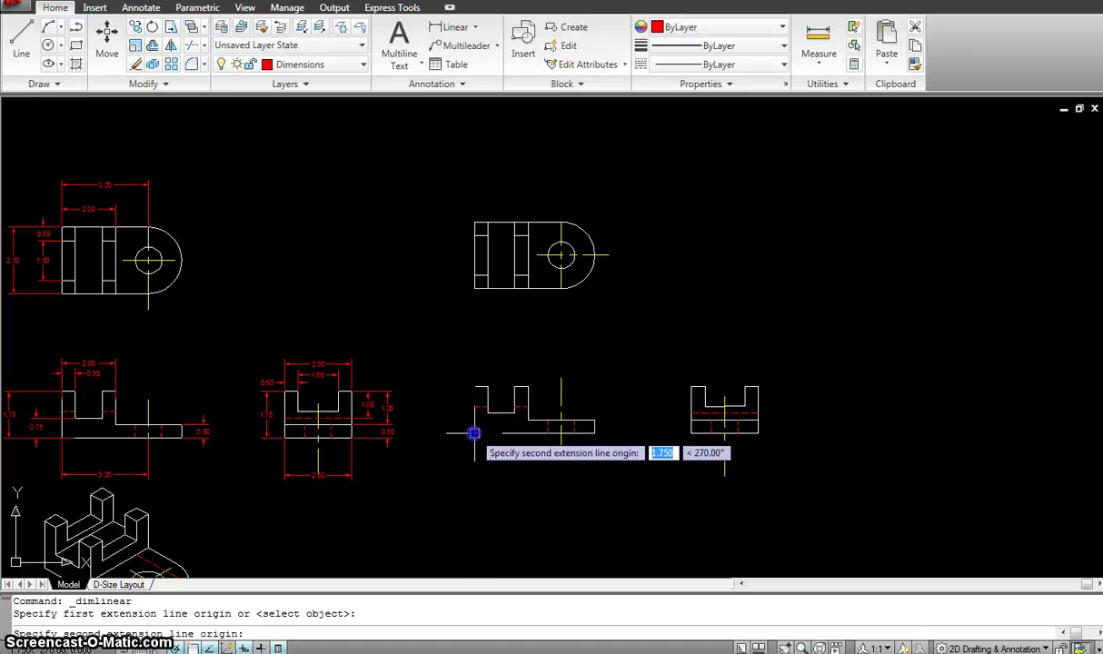
click(473, 434)
click(450, 429)
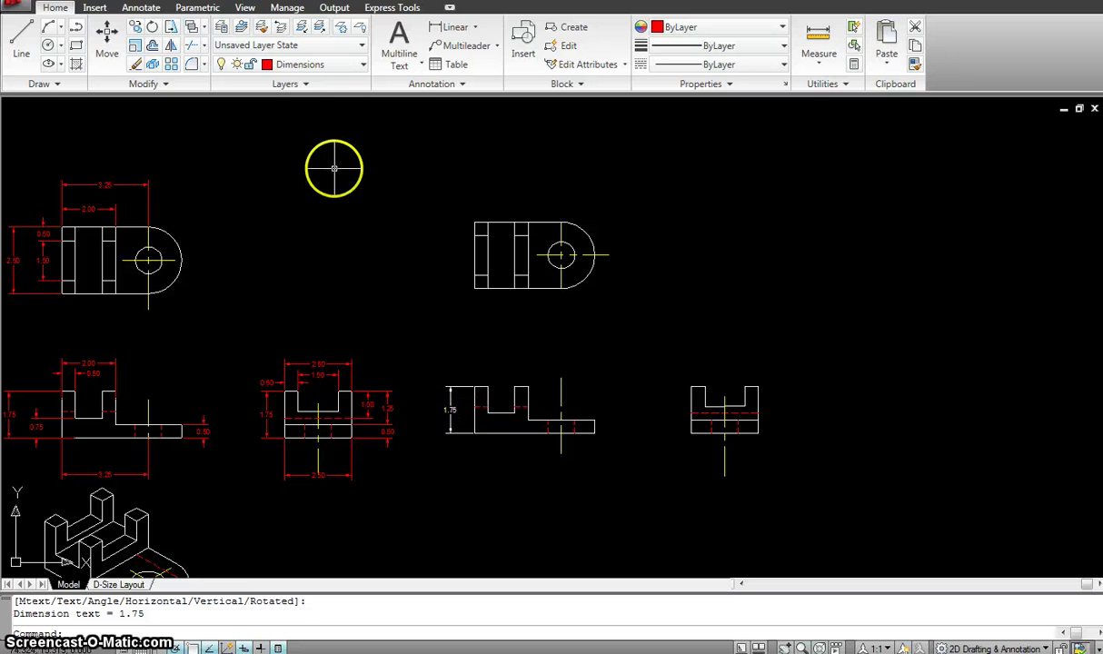
Draw a diagonal test line on the Dimensions layer in the empty space between the two top views.
text(l)
key(Return)
click(378, 186)
click(246, 283)
key(Escape)
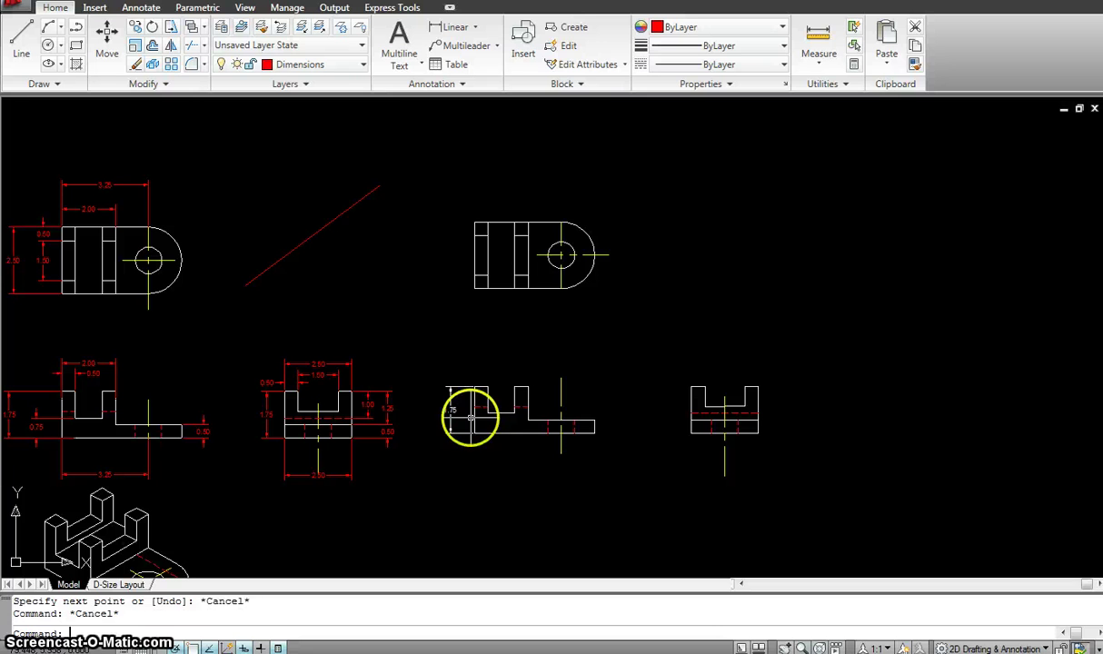
Erase the white vertical height dimension beside the undimensioned front view.
text(e)
key(Return)
click(450, 415)
key(Return)
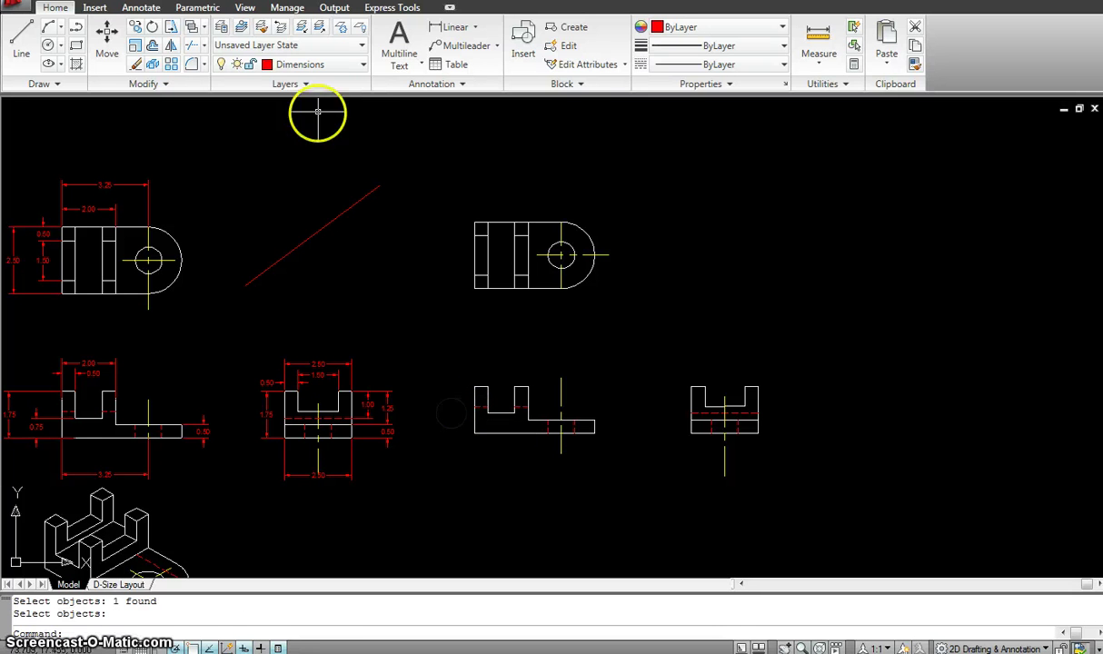
Add a vertical linear dimension on the Dimensions layer for the redrawn front view's overall height, placed just outside its tall end.
click(452, 26)
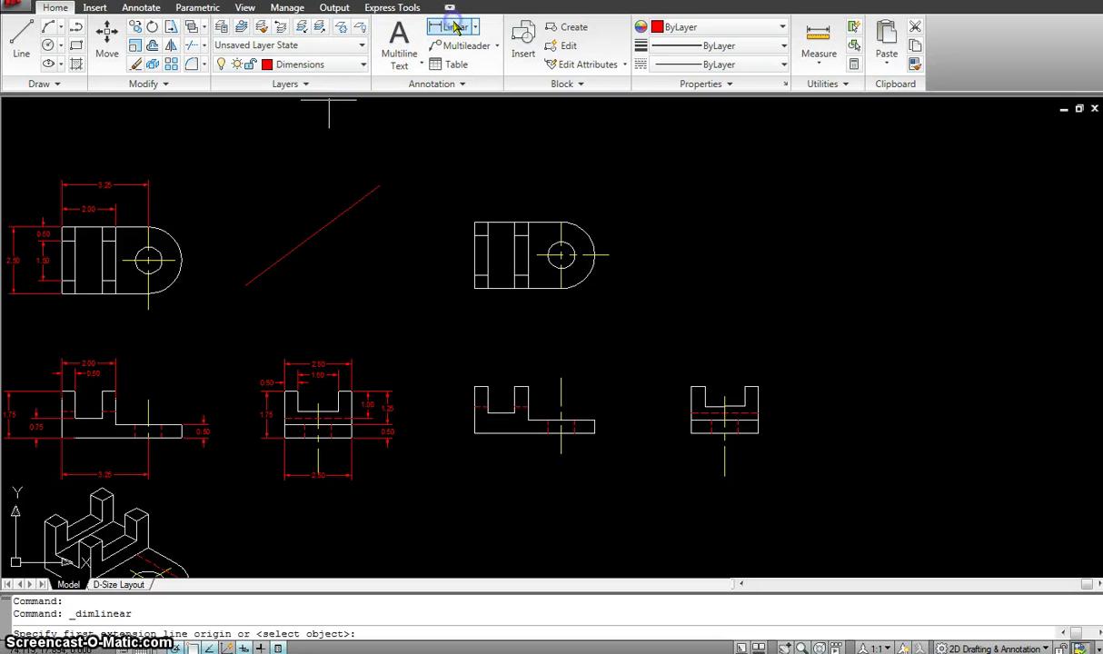
click(474, 387)
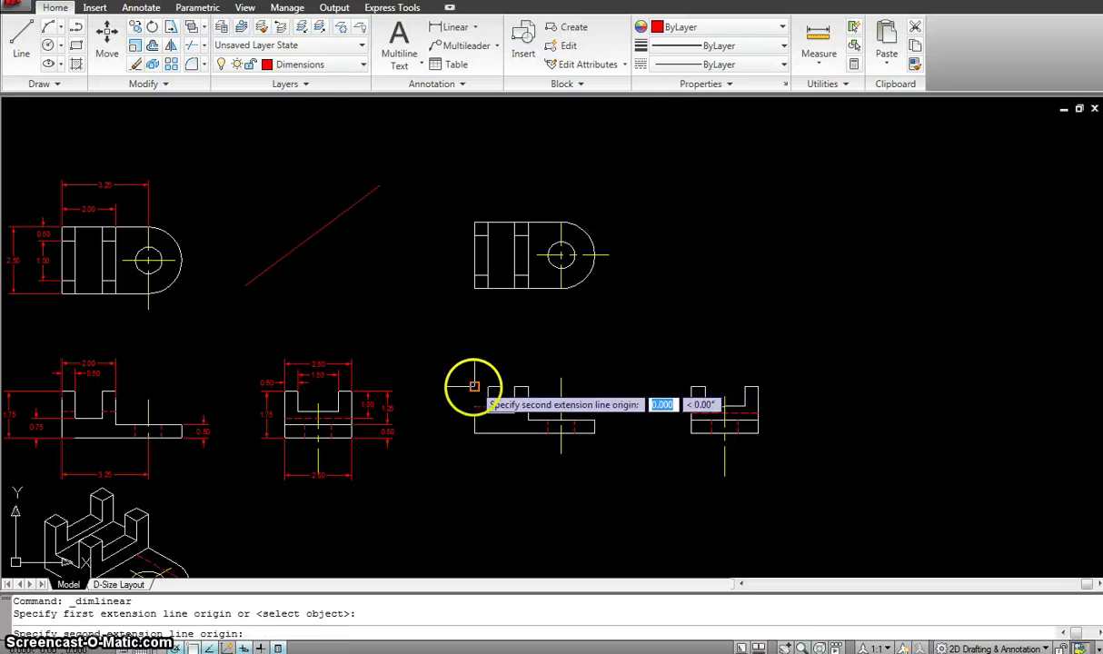
click(474, 433)
click(453, 418)
key(Escape)
Add a horizontal linear dimension for the redrawn front view's overall length, placed below its base.
key(Return)
click(475, 437)
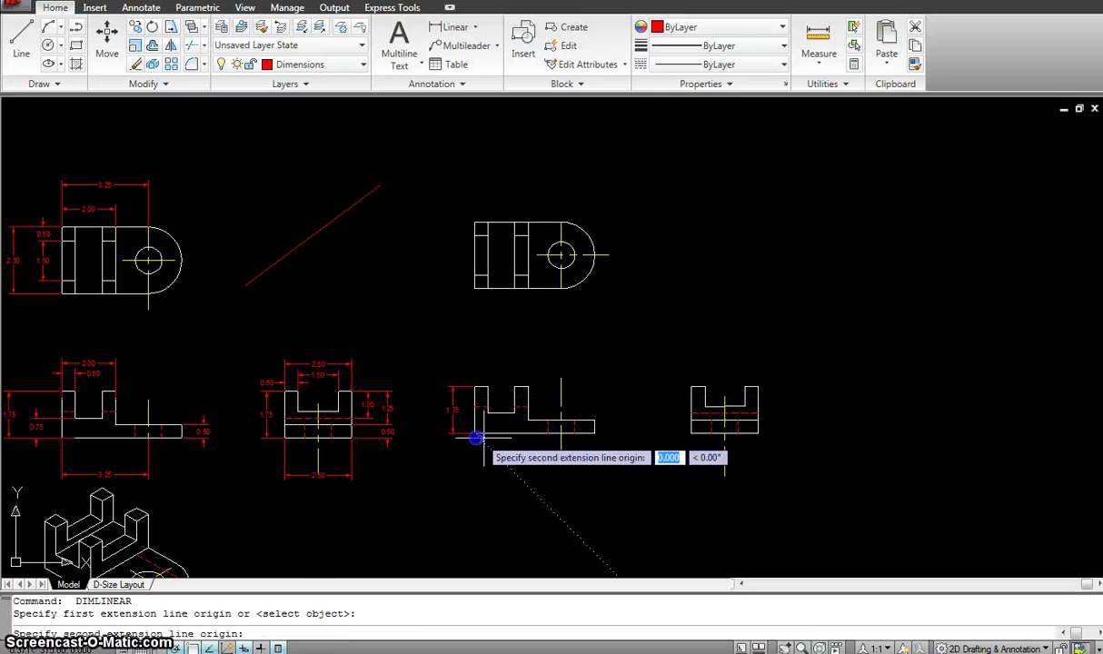
click(594, 434)
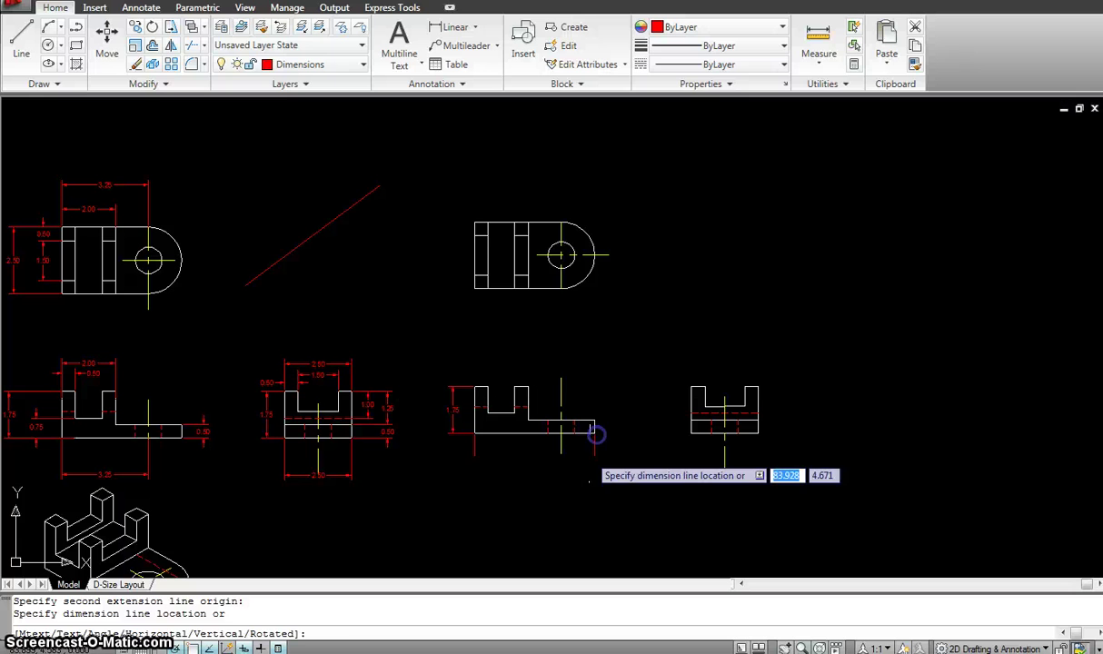
click(589, 459)
key(Escape)
Try to make the Reference layer current.
key(Return)
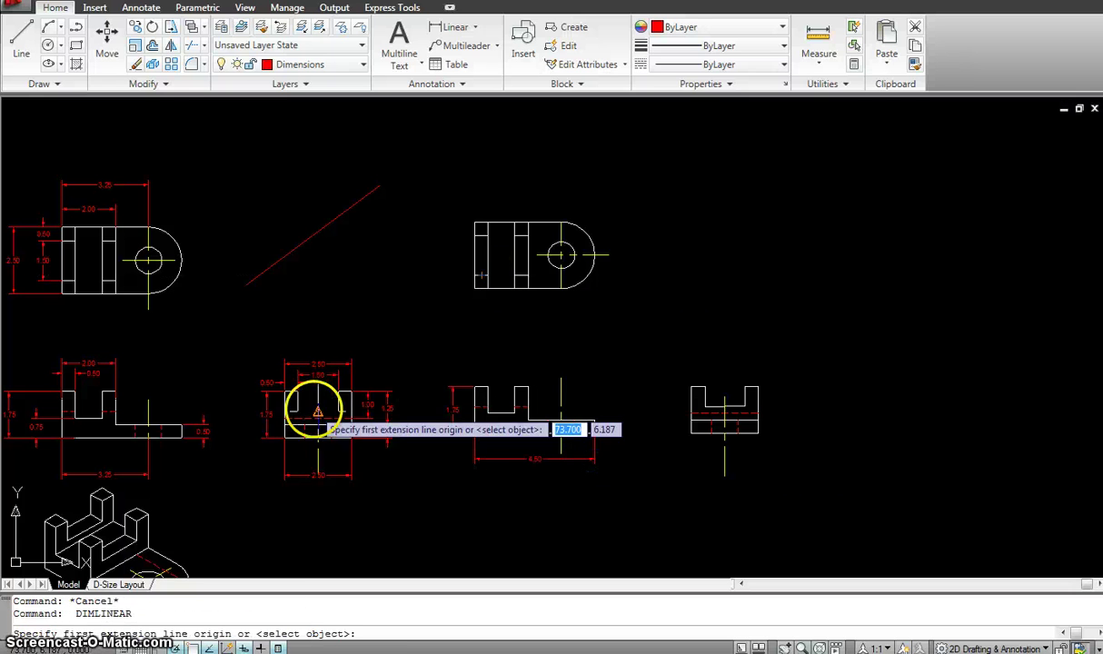
middle_drag(317, 411, 563, 376)
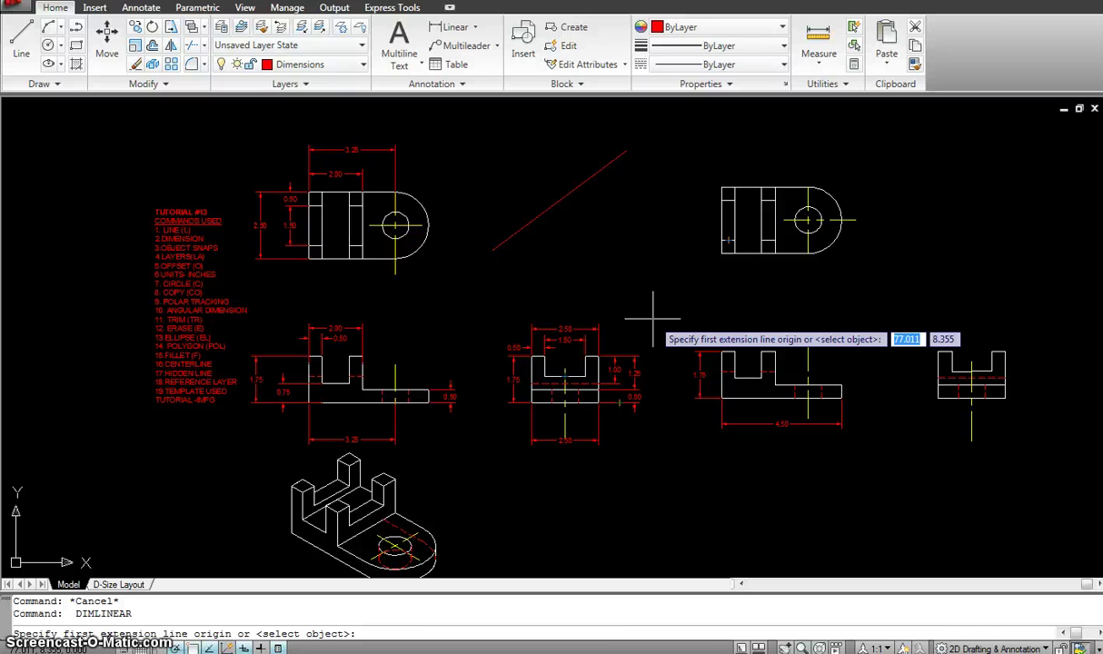
click(304, 63)
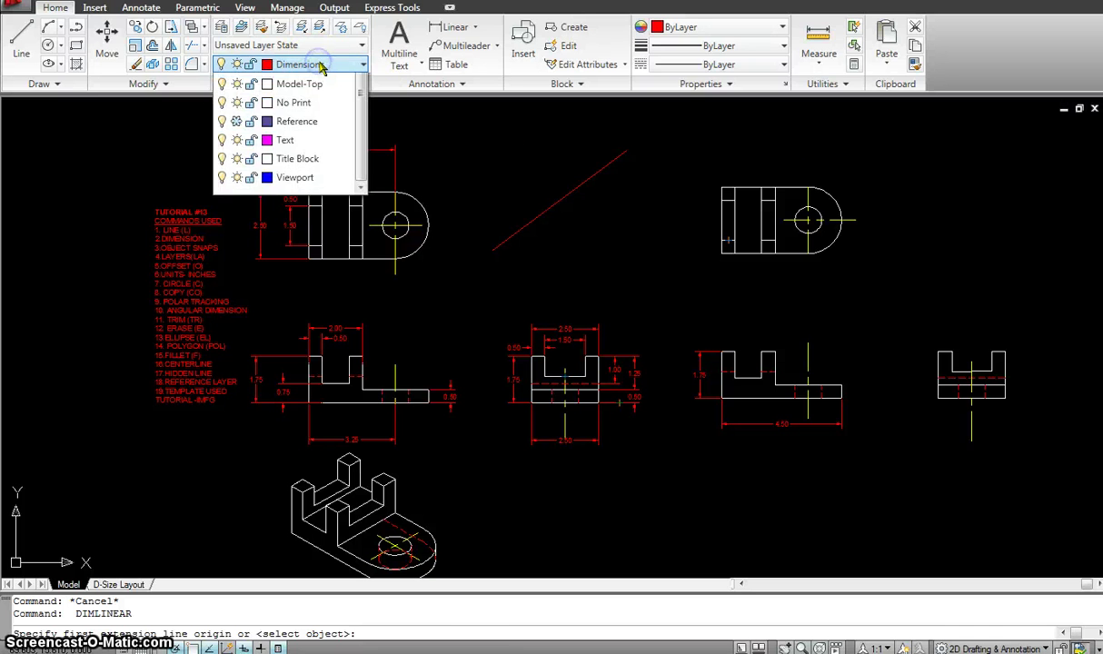
click(296, 232)
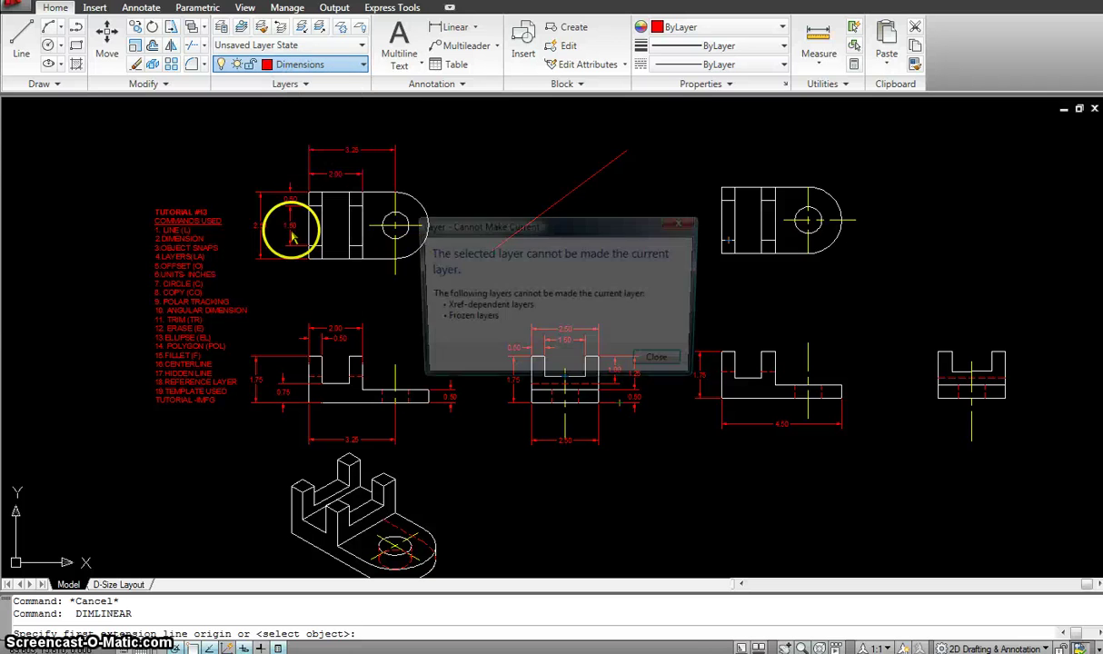
click(665, 363)
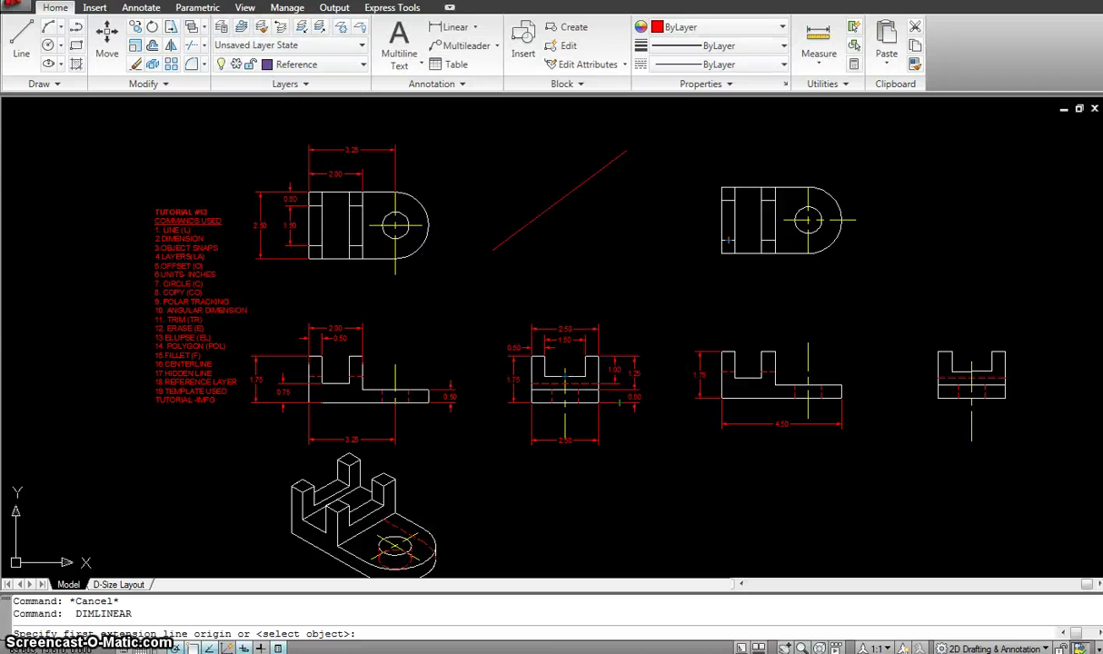
Thaw the Reference layer to bring back the projection construction lines of both sets of views.
click(343, 72)
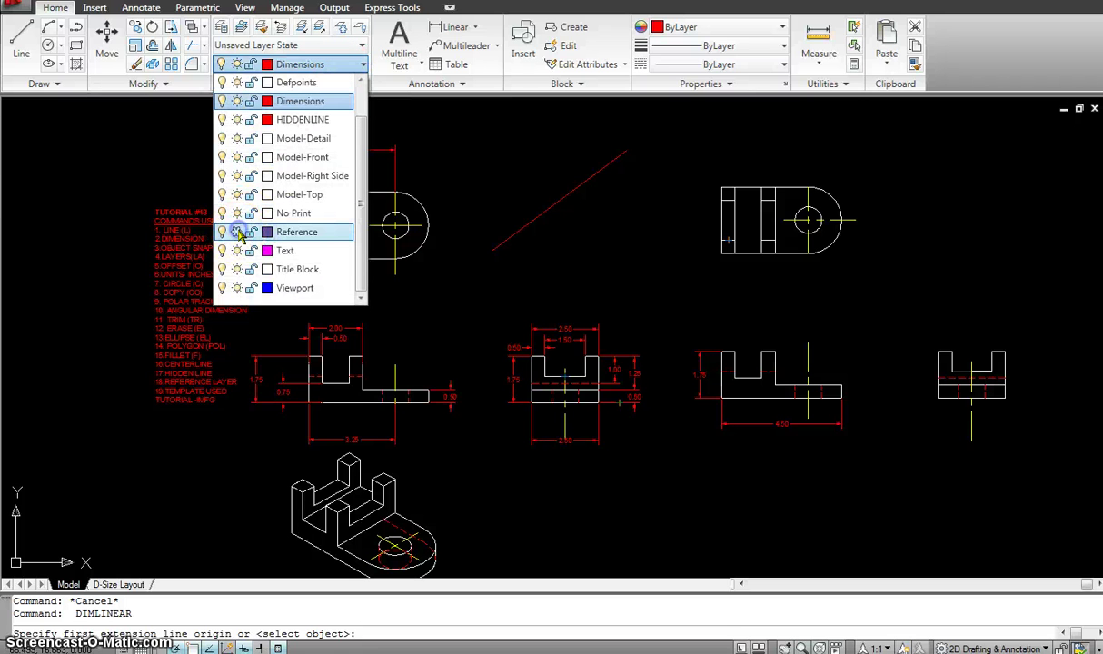
click(646, 219)
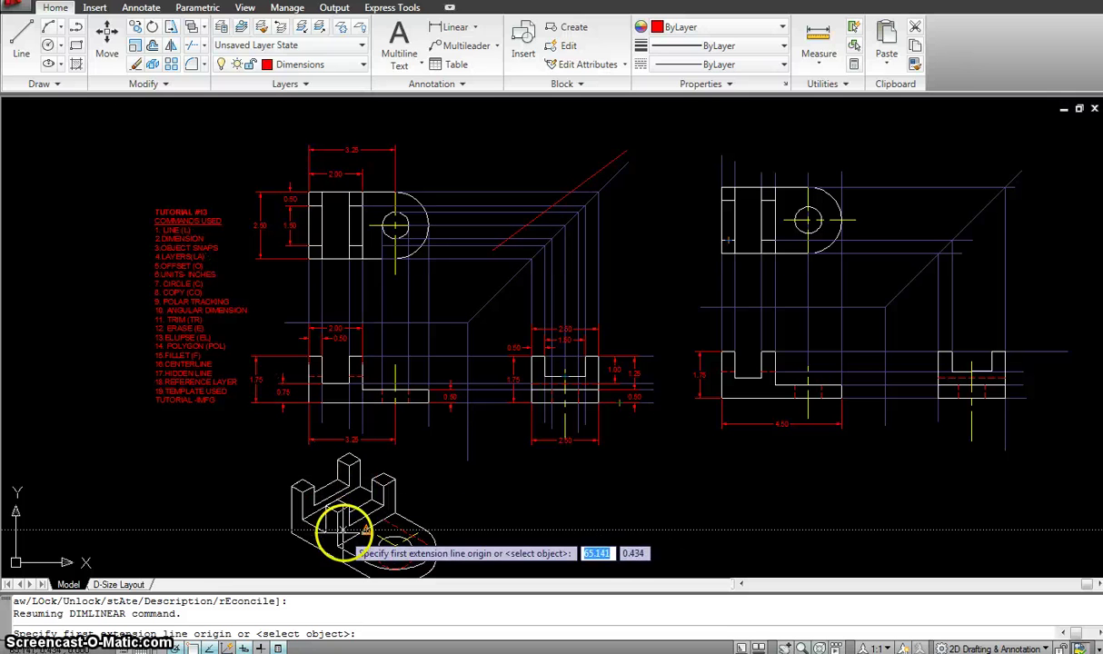
middle_drag(427, 485, 433, 474)
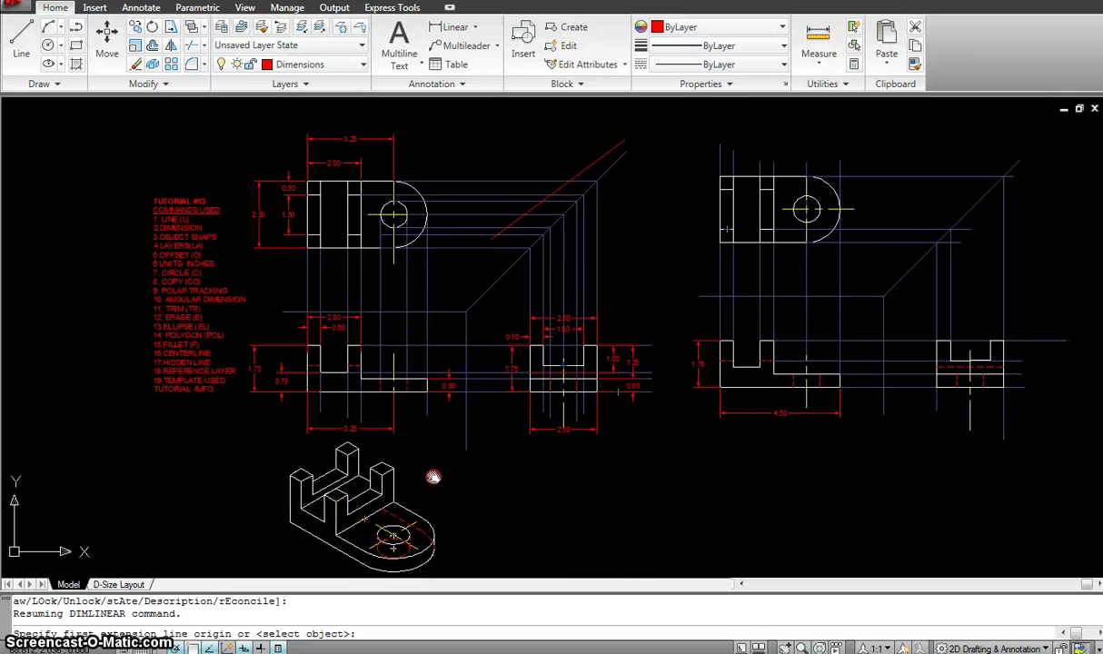